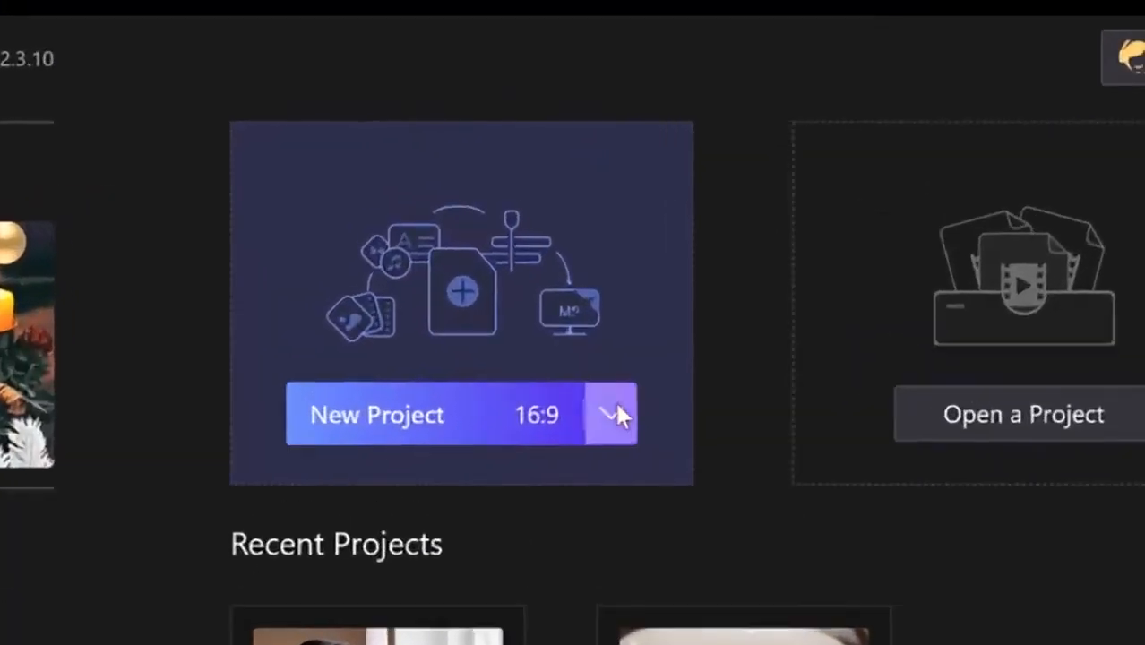
# Step: Review the aspect ratio choices for a new project and look through the recent projects
pyautogui.click(592, 181)
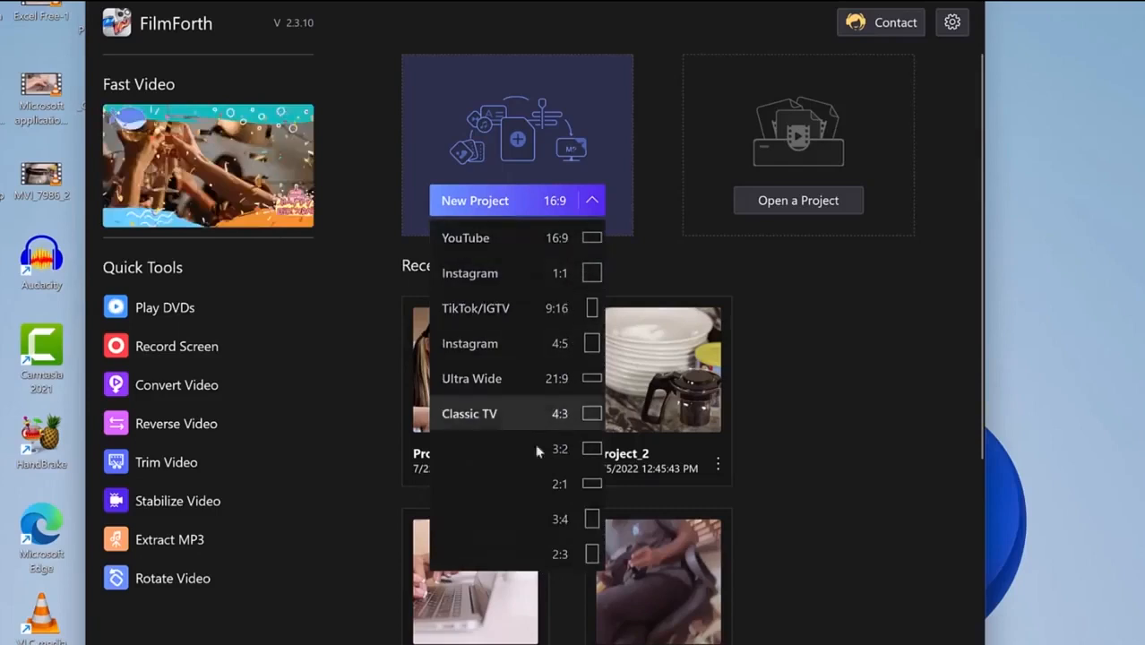
pyautogui.click(595, 204)
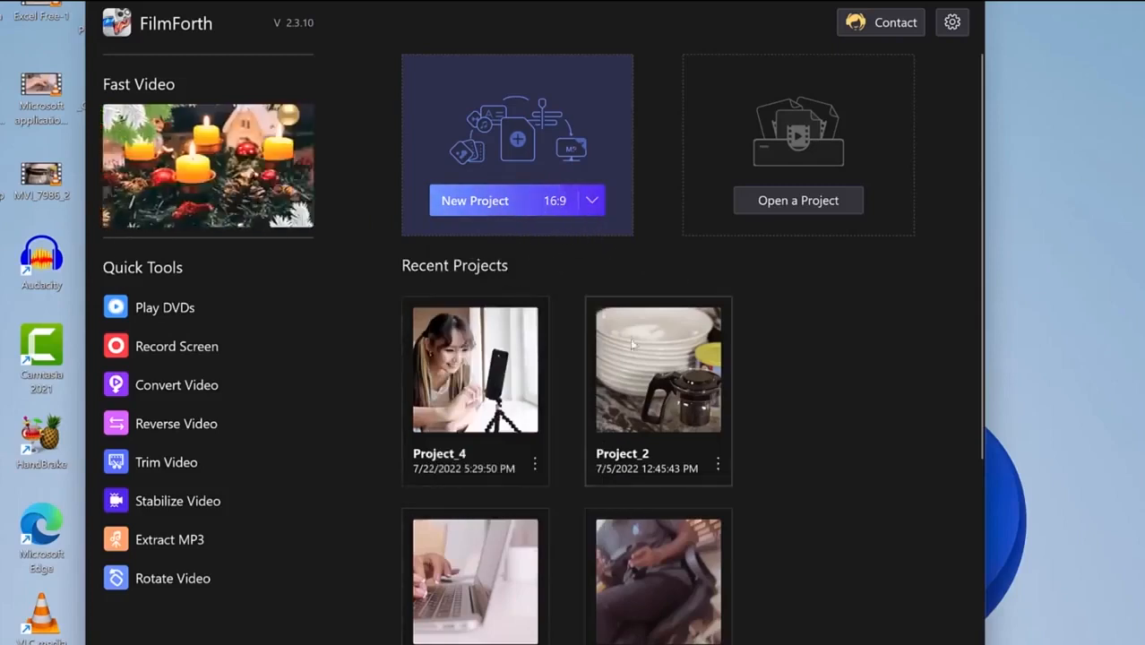
pyautogui.scroll(-3, 528, 470)
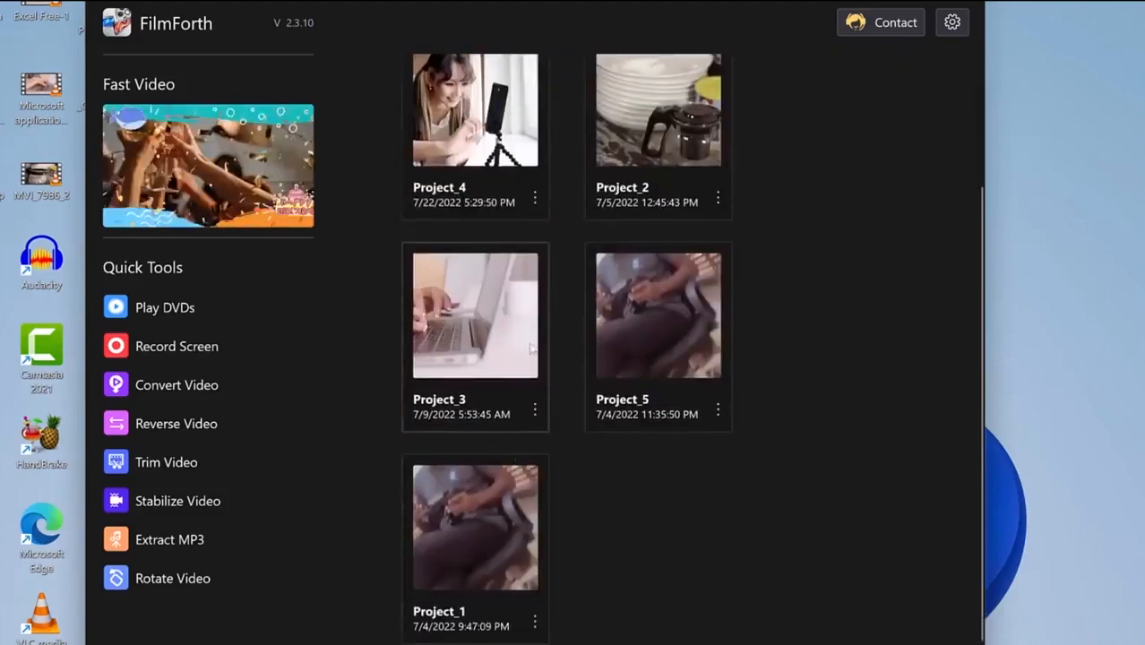
pyautogui.scroll(3, 522, 470)
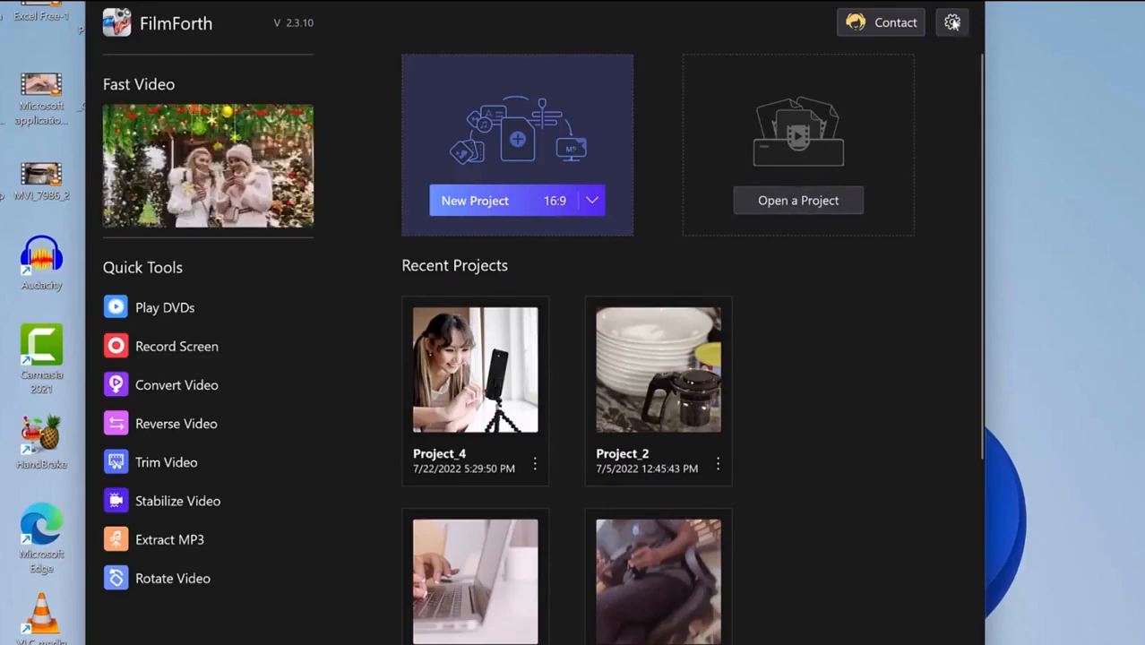
# Step: In the application settings, choose 1080P default resolution, 30 Mbps [Best] video quality and 30 fps frame rate
pyautogui.click(951, 24)
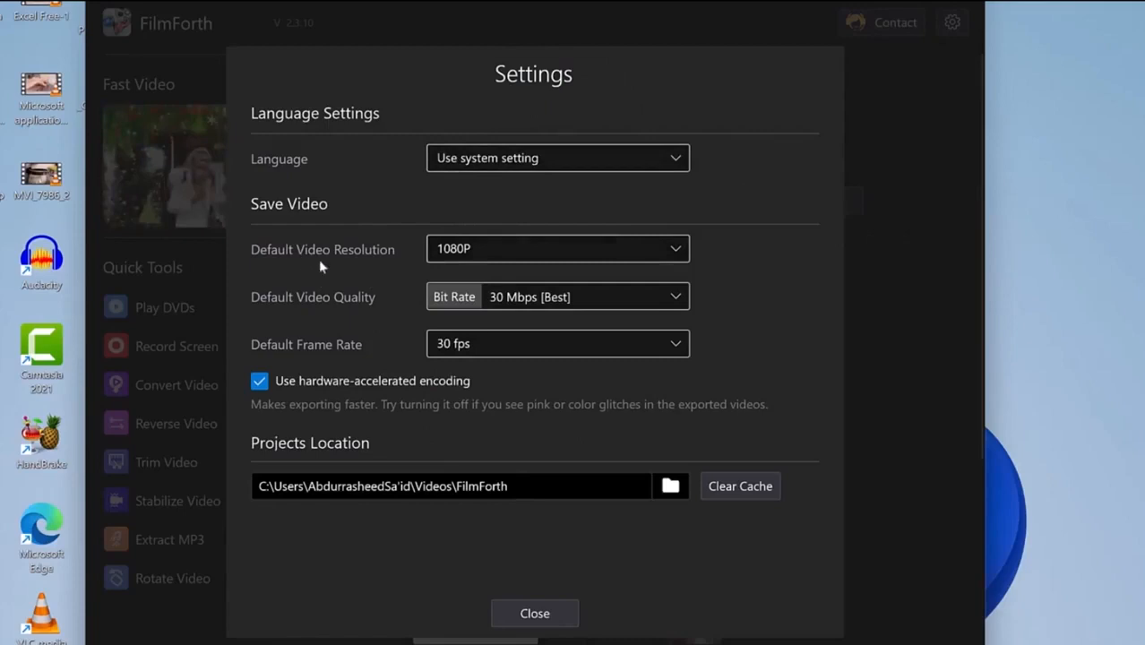
pyautogui.click(676, 248)
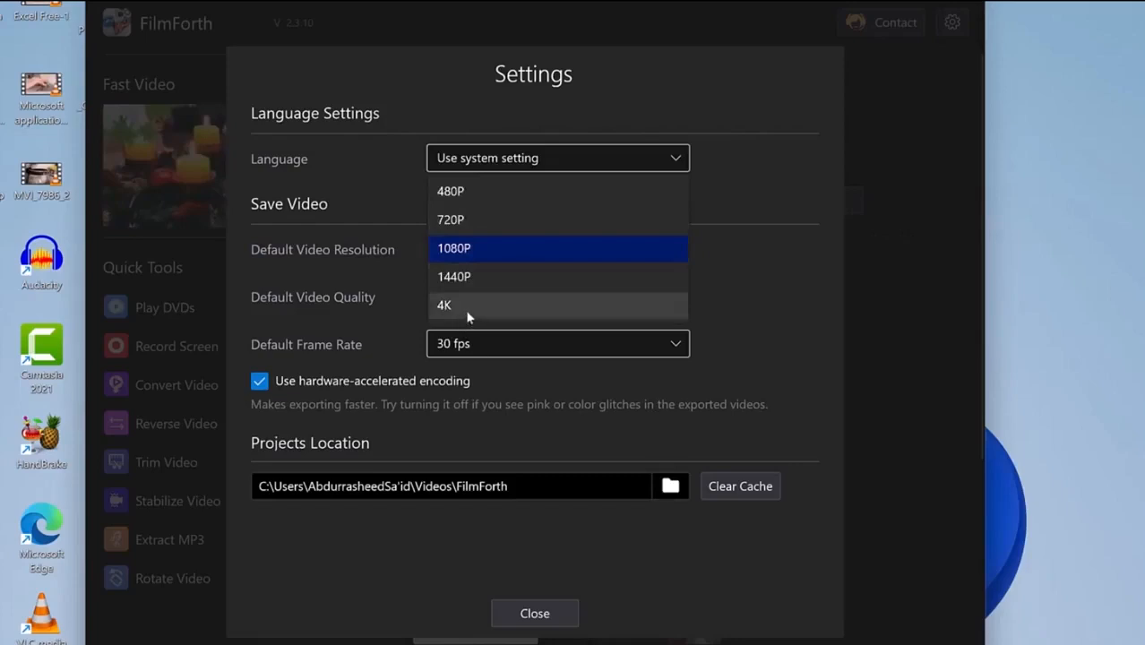
pyautogui.click(506, 253)
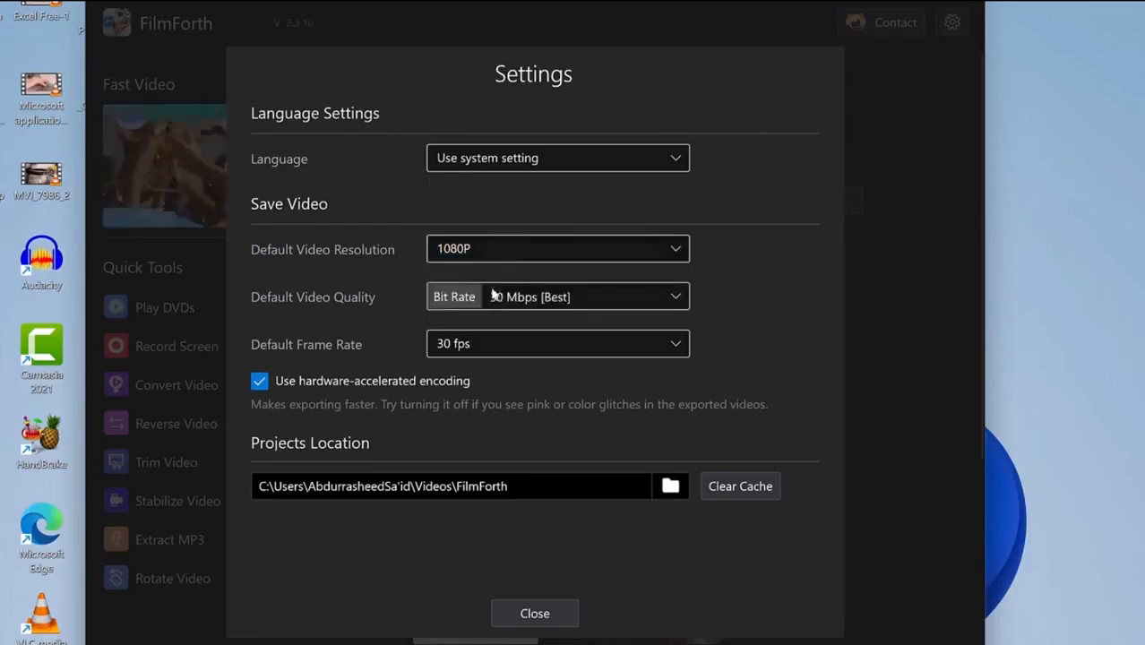
pyautogui.click(675, 300)
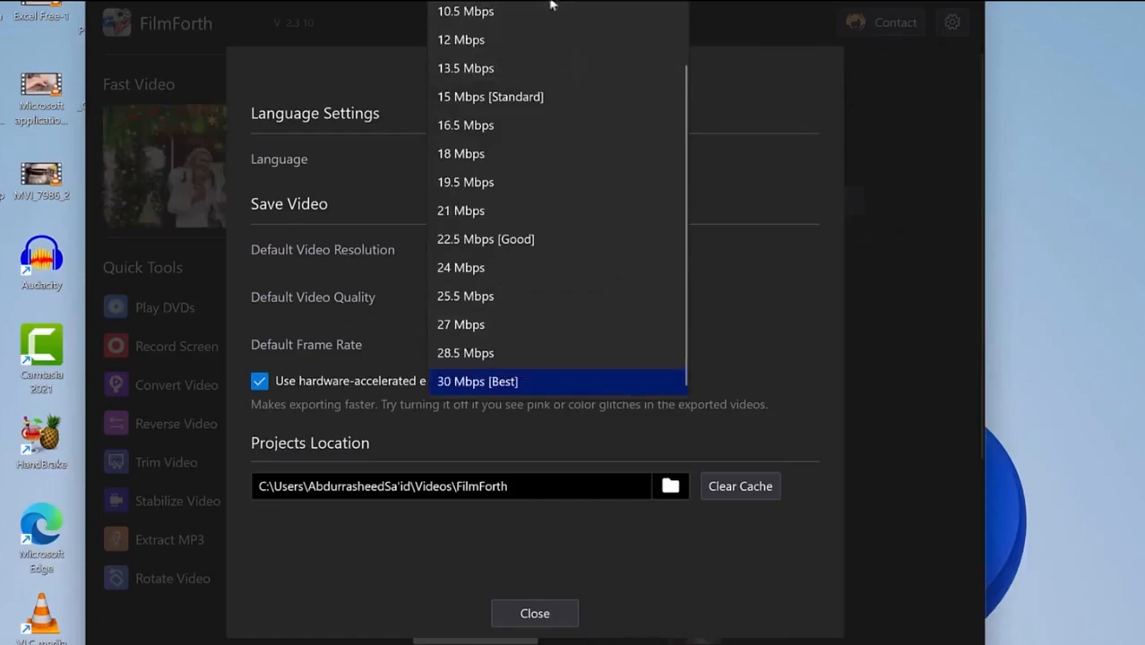
pyautogui.click(540, 382)
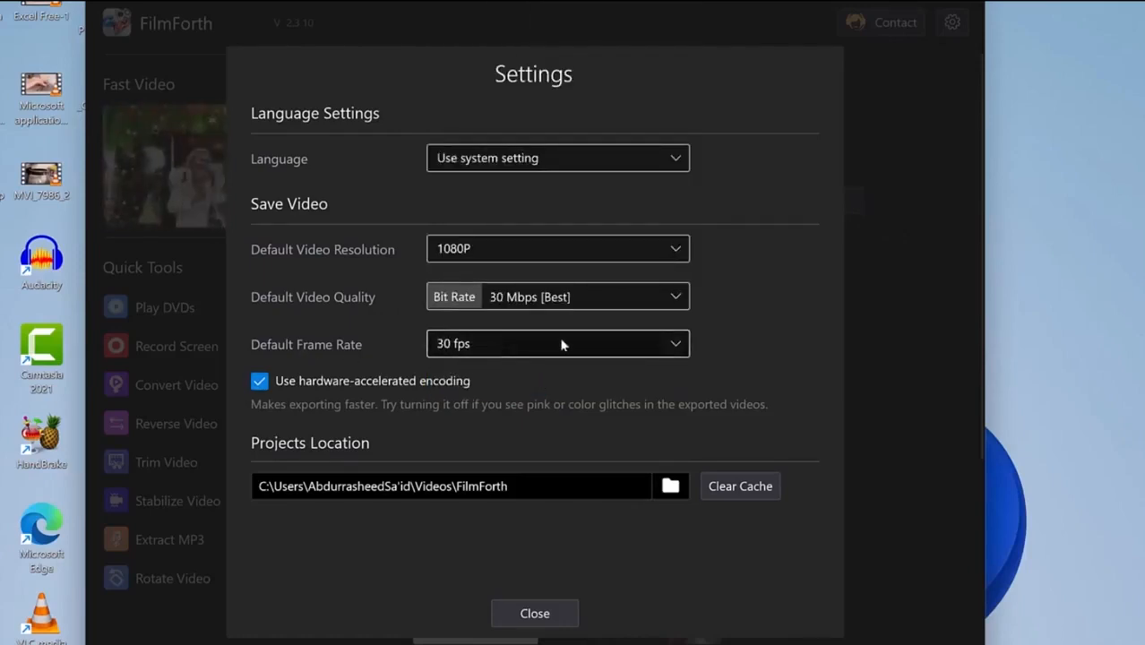
pyautogui.click(594, 340)
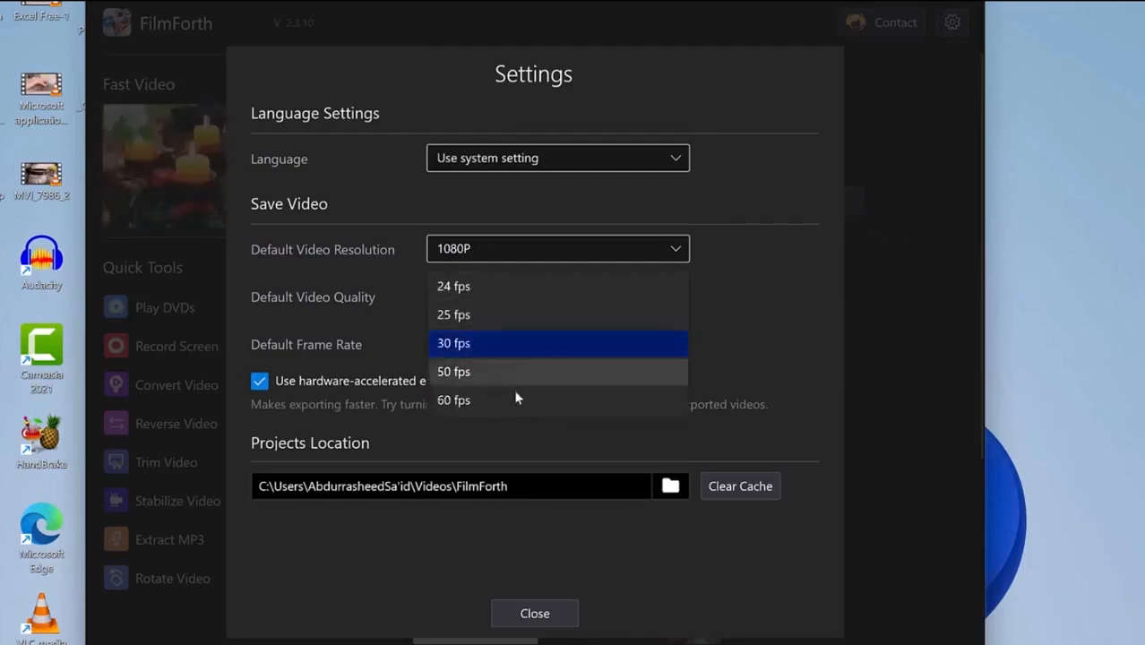
pyautogui.click(505, 345)
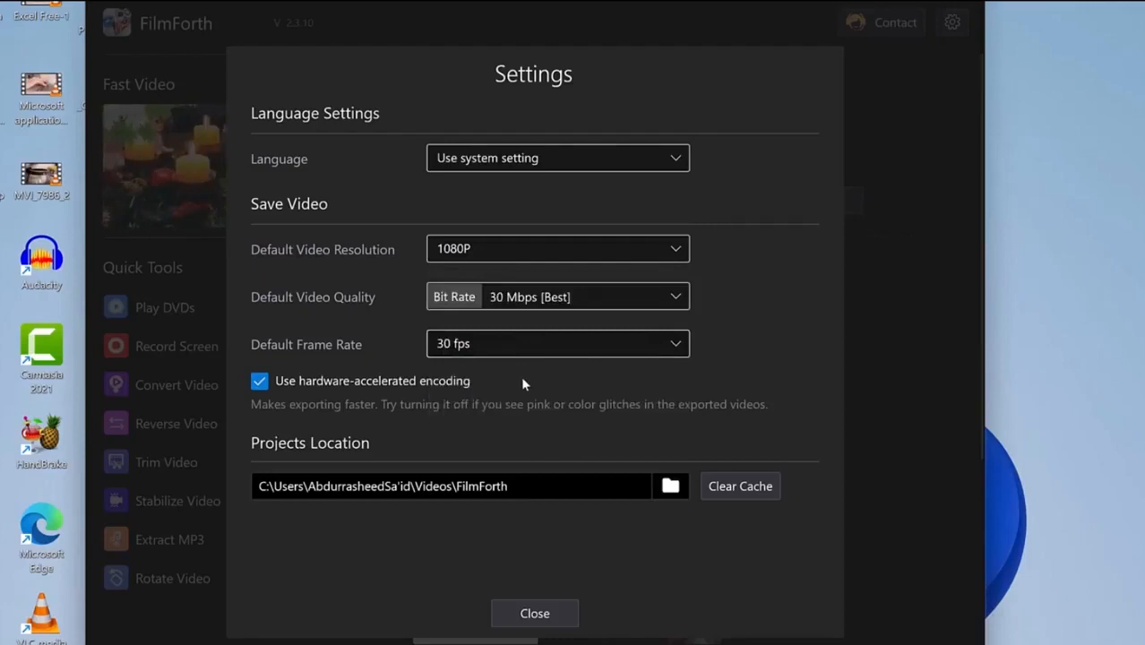
pyautogui.click(670, 486)
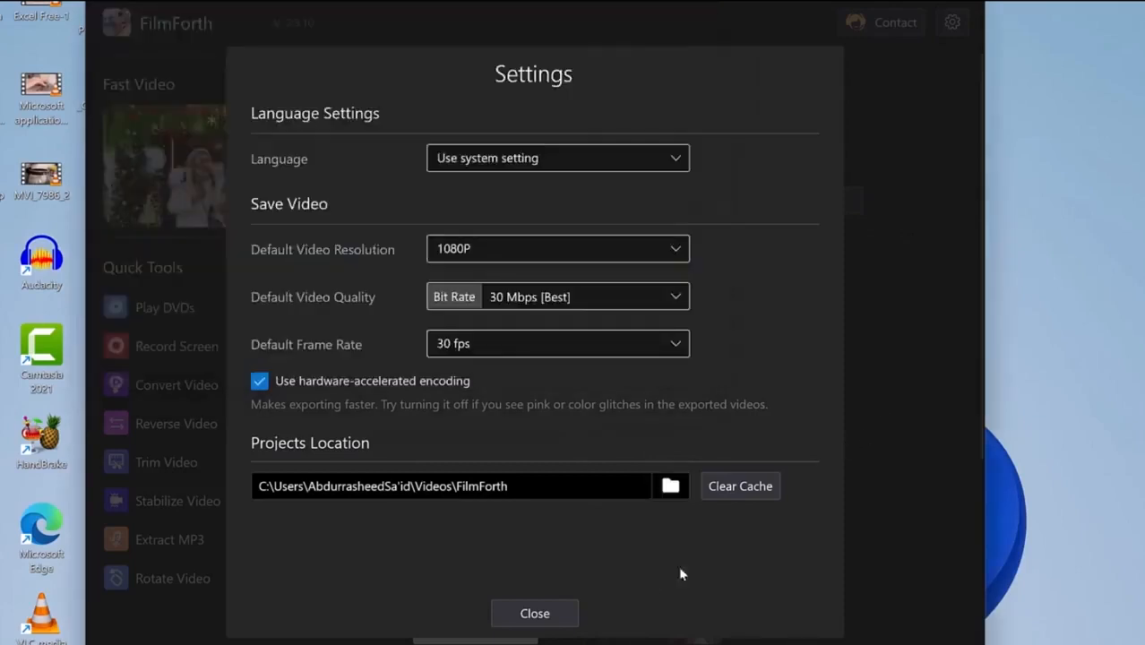
pyautogui.click(555, 615)
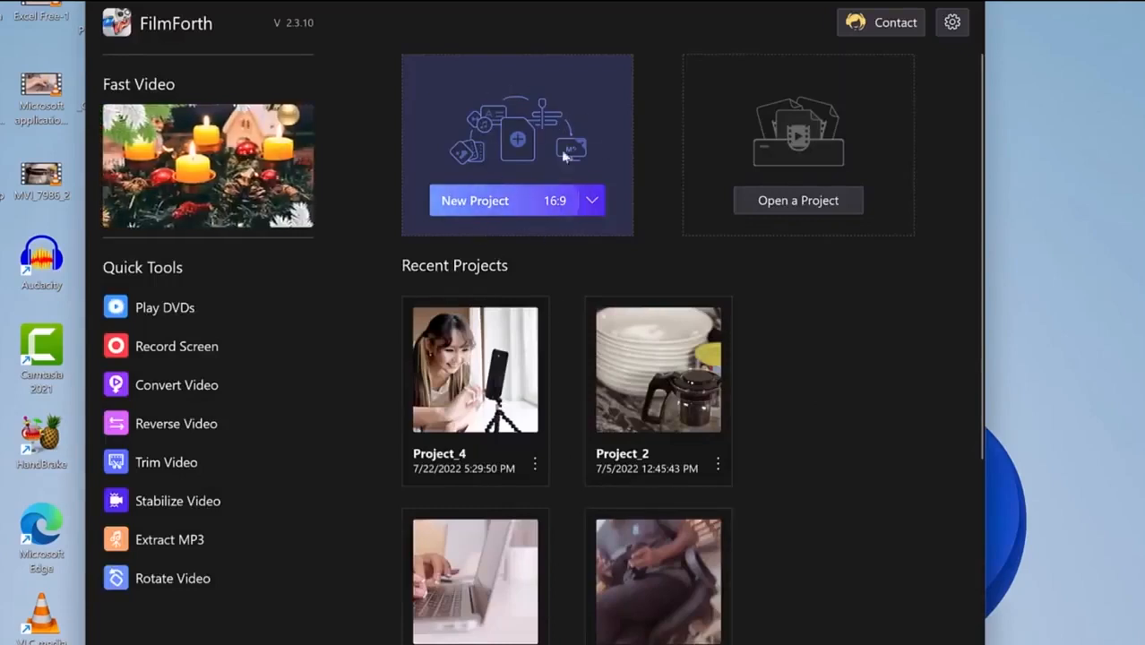
# Step: Create a new 16:9 project with the Excel Free-1 video from the desktop and move the playhead to about 12 seconds
pyautogui.click(491, 205)
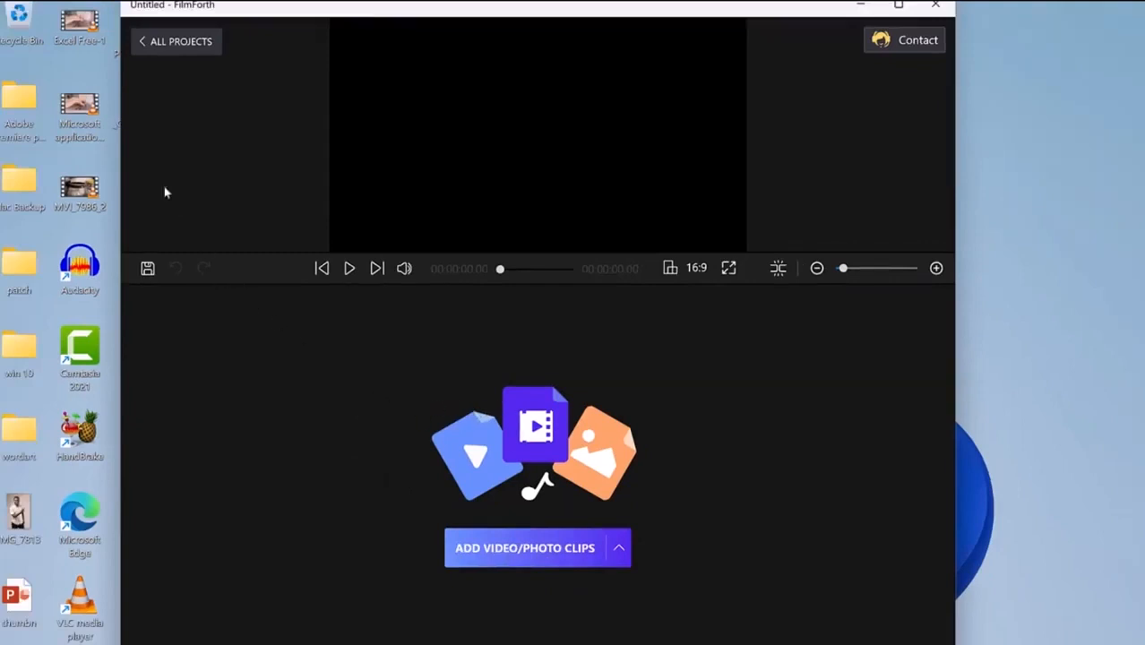
pyautogui.moveTo(79, 24); pyautogui.dragTo(511, 429)
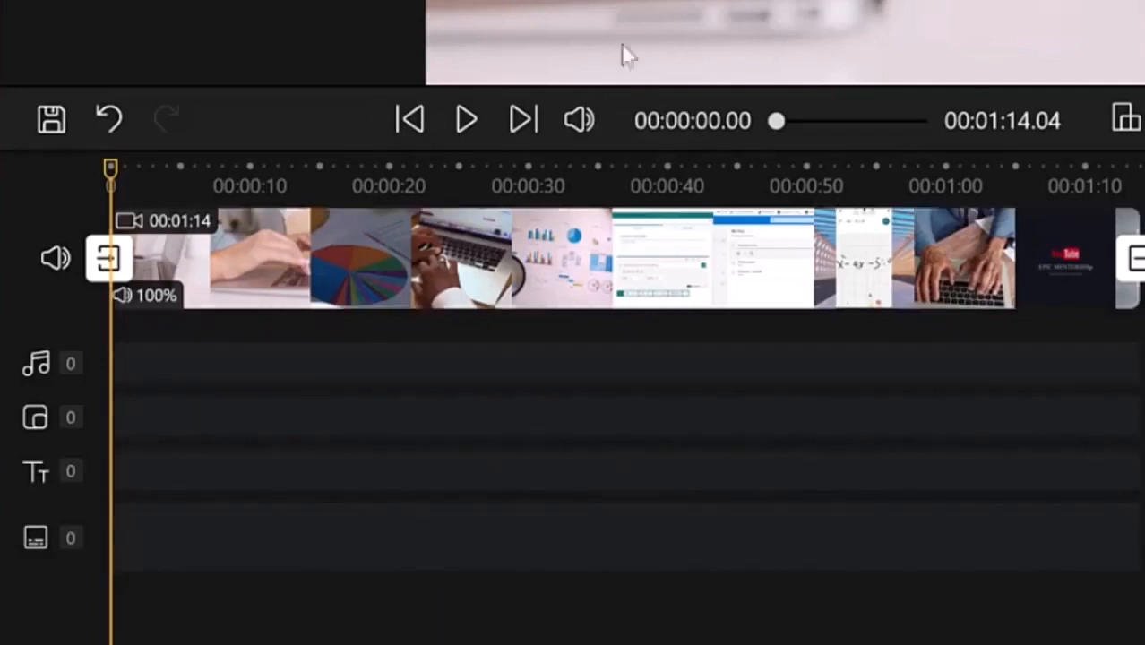
pyautogui.click(1043, 251)
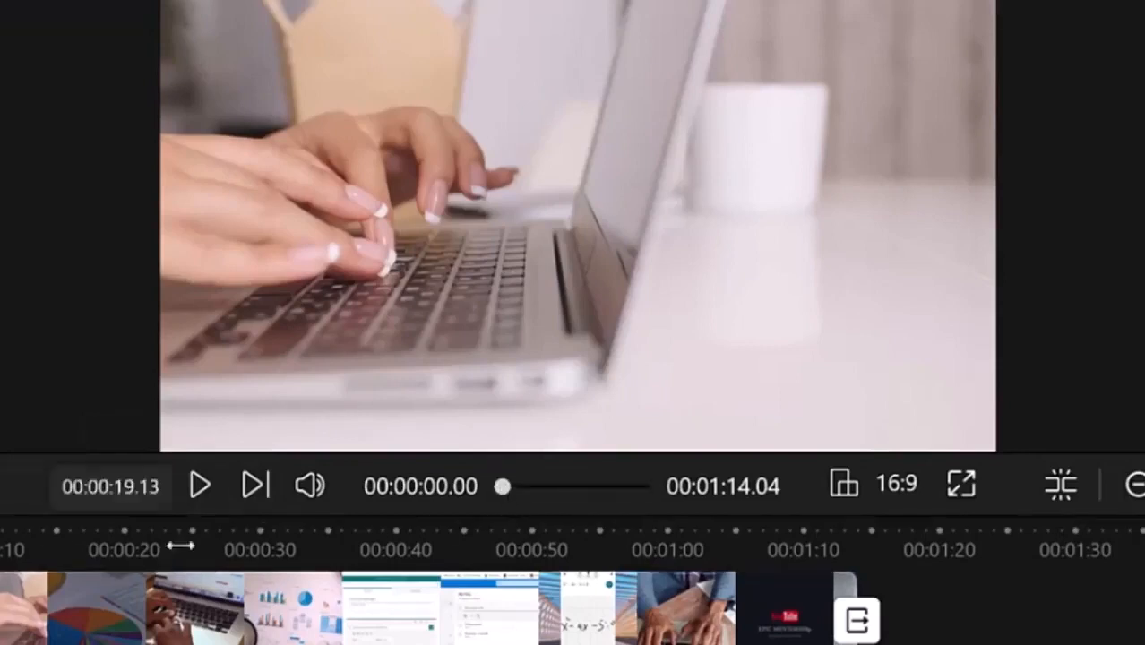
pyautogui.moveTo(0, 532)
pyautogui.mouseDown()
pyautogui.moveTo(466, 492)
pyautogui.moveTo(594, 465)
pyautogui.moveTo(768, 460)
pyautogui.moveTo(633, 503)
pyautogui.moveTo(449, 524)
pyautogui.moveTo(16, 532)
pyautogui.mouseUp()
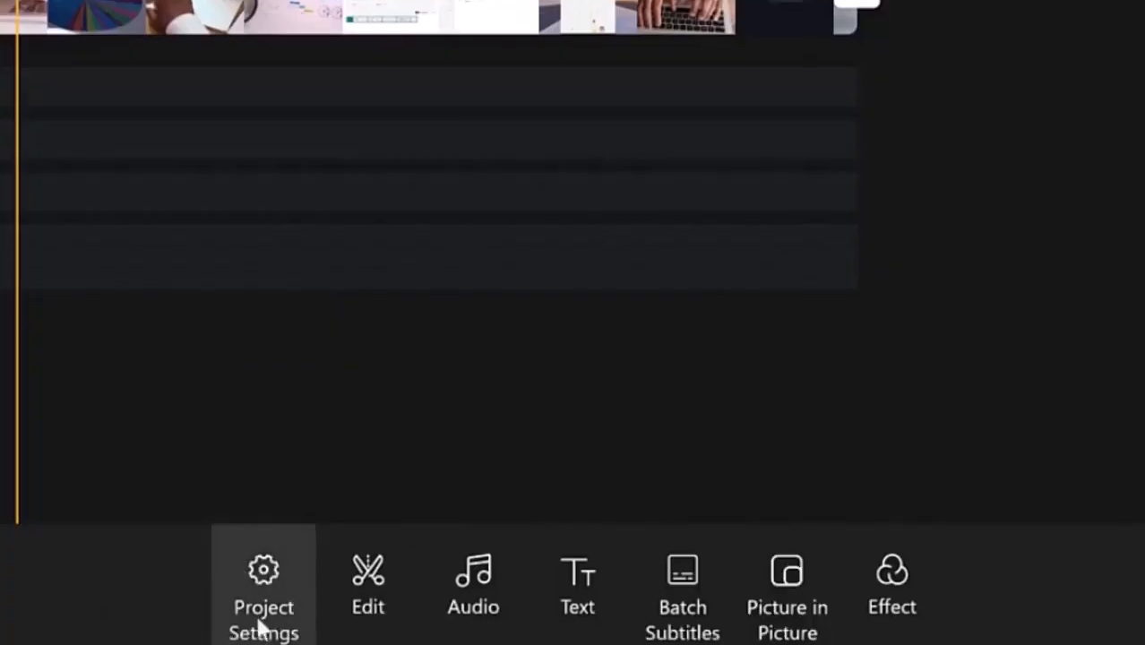
# Step: Examine the full set of editing tools available for the video clip, from Split to Delete
pyautogui.click(368, 574)
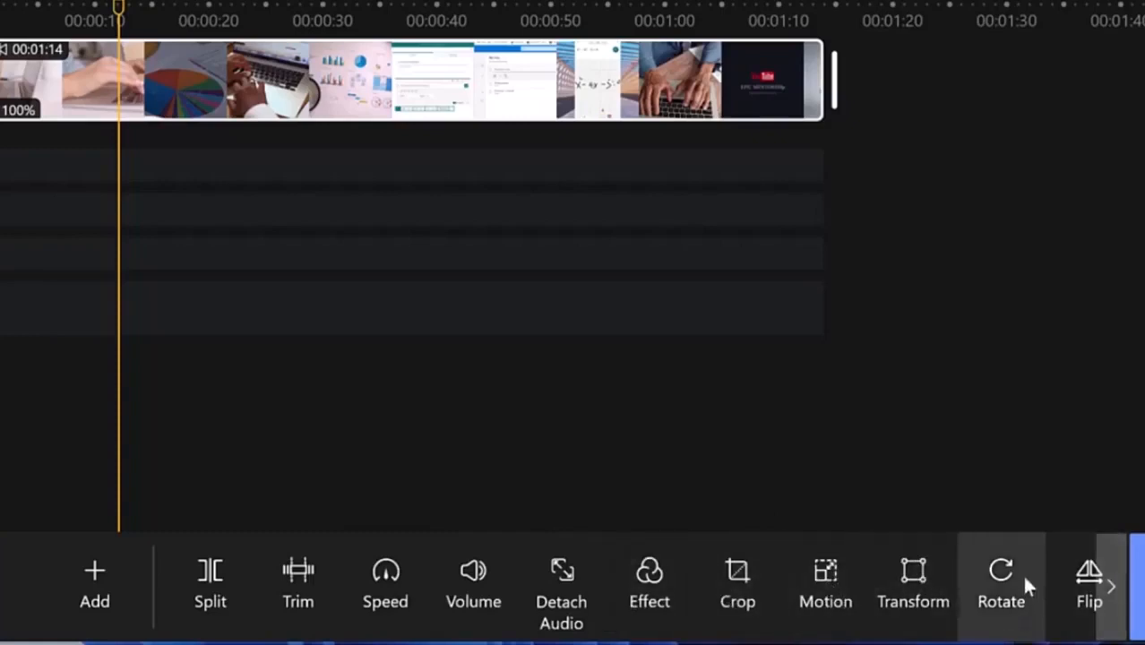
pyautogui.click(1112, 586)
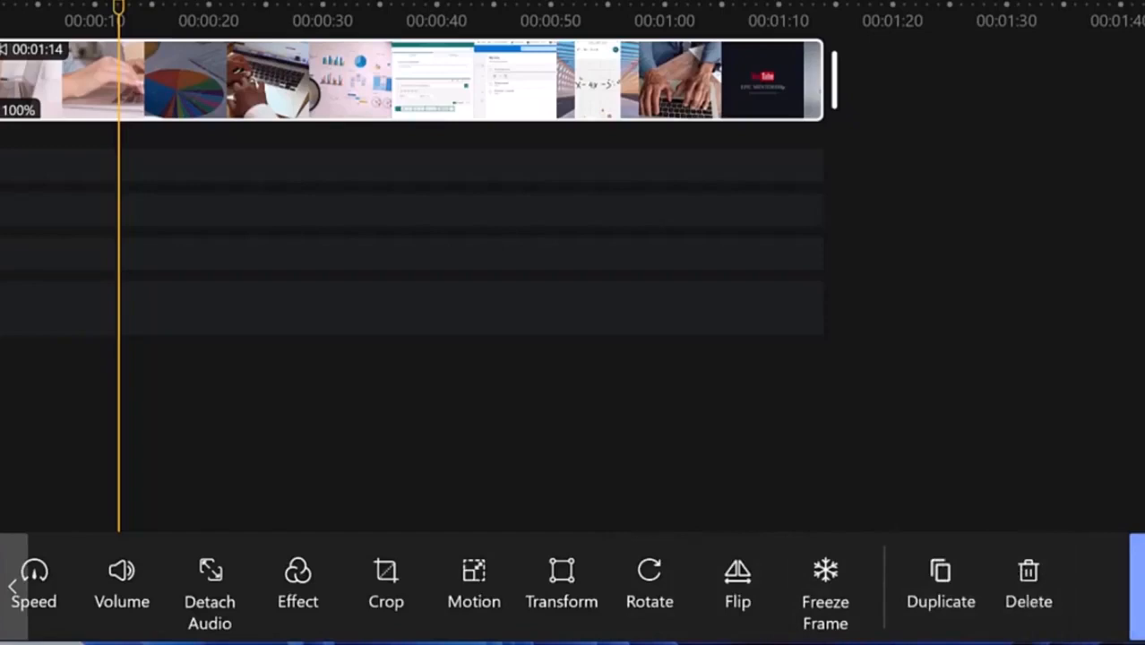
pyautogui.click(13, 589)
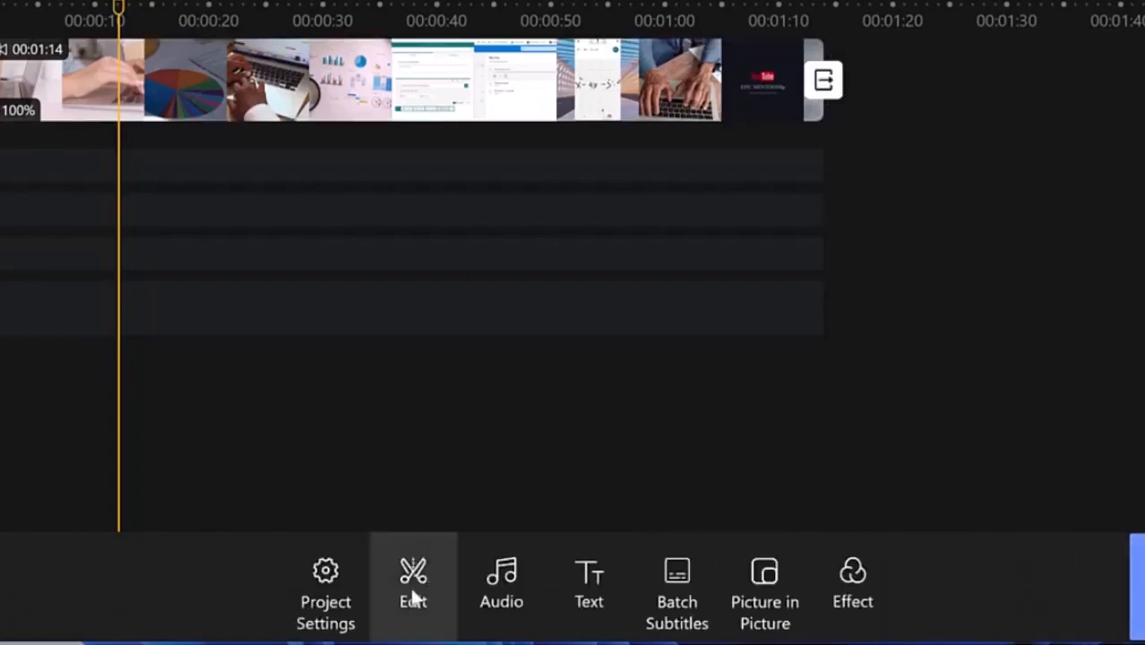
# Step: Examine the audio tools and the text tools, returning to the main timeline after each
pyautogui.click(501, 580)
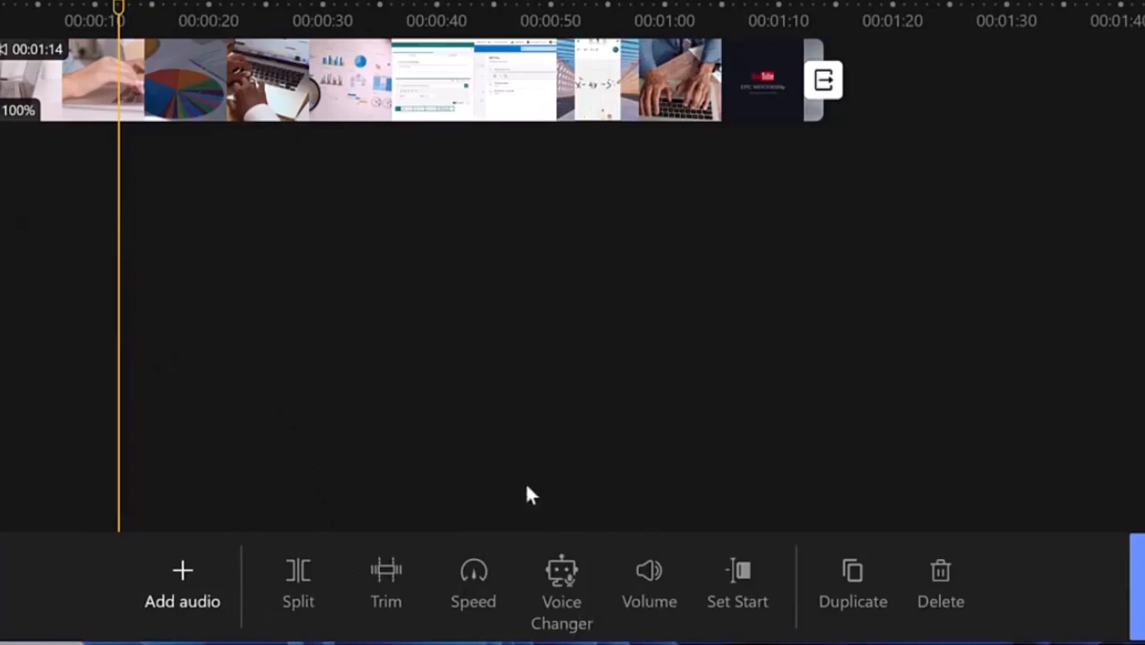
pyautogui.click(1, 591)
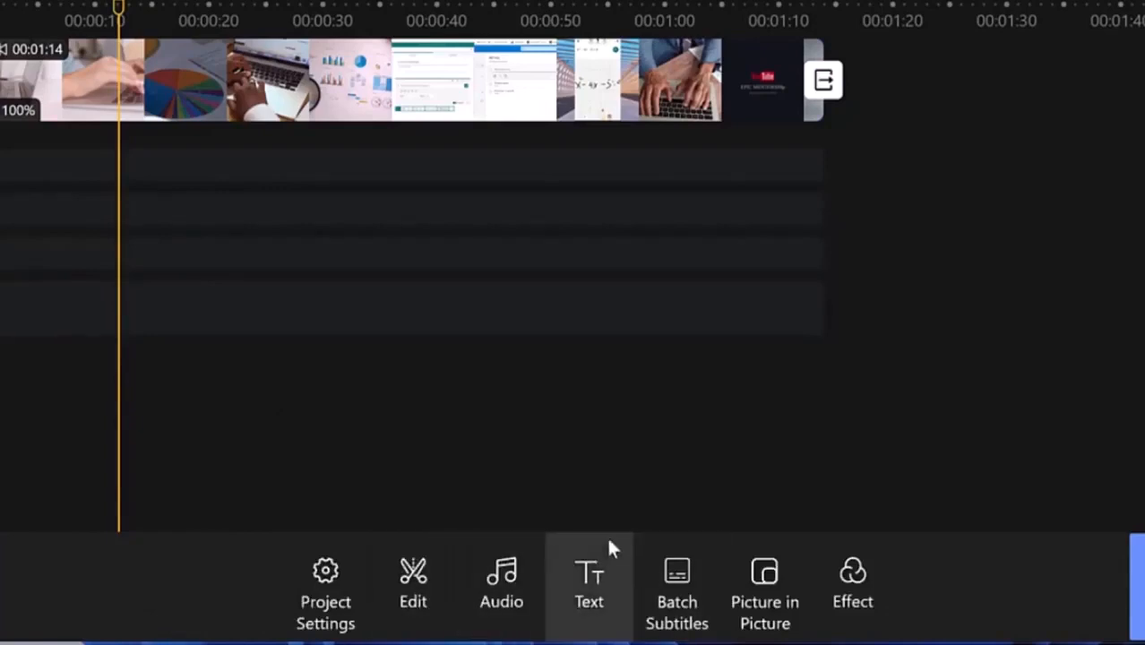
pyautogui.click(584, 600)
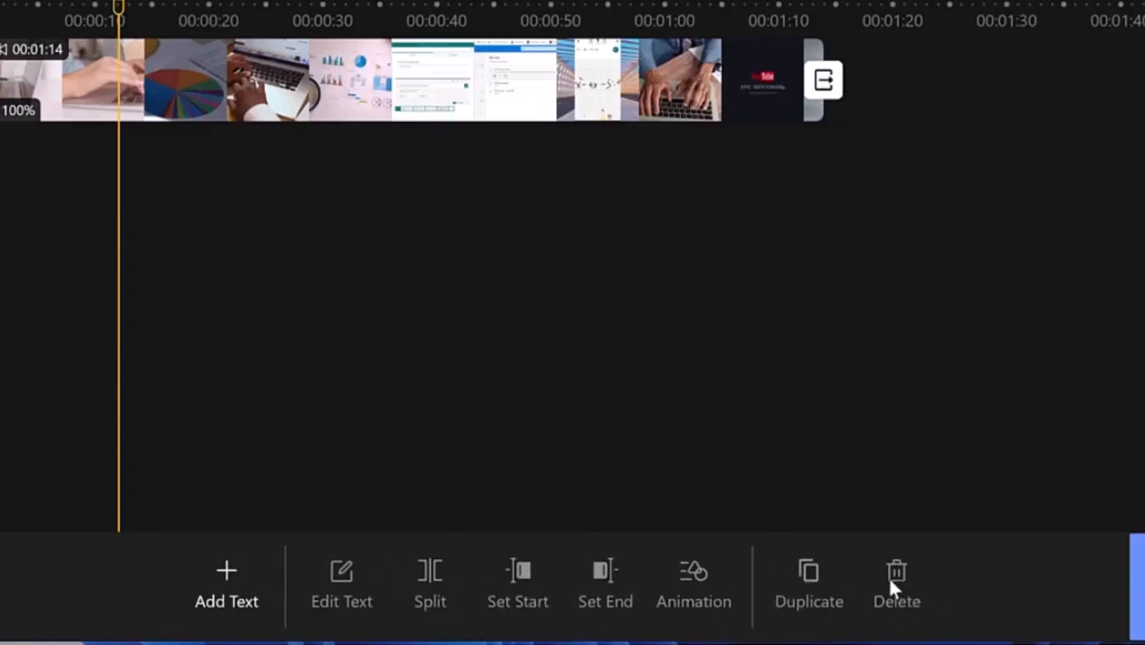
pyautogui.click(2, 590)
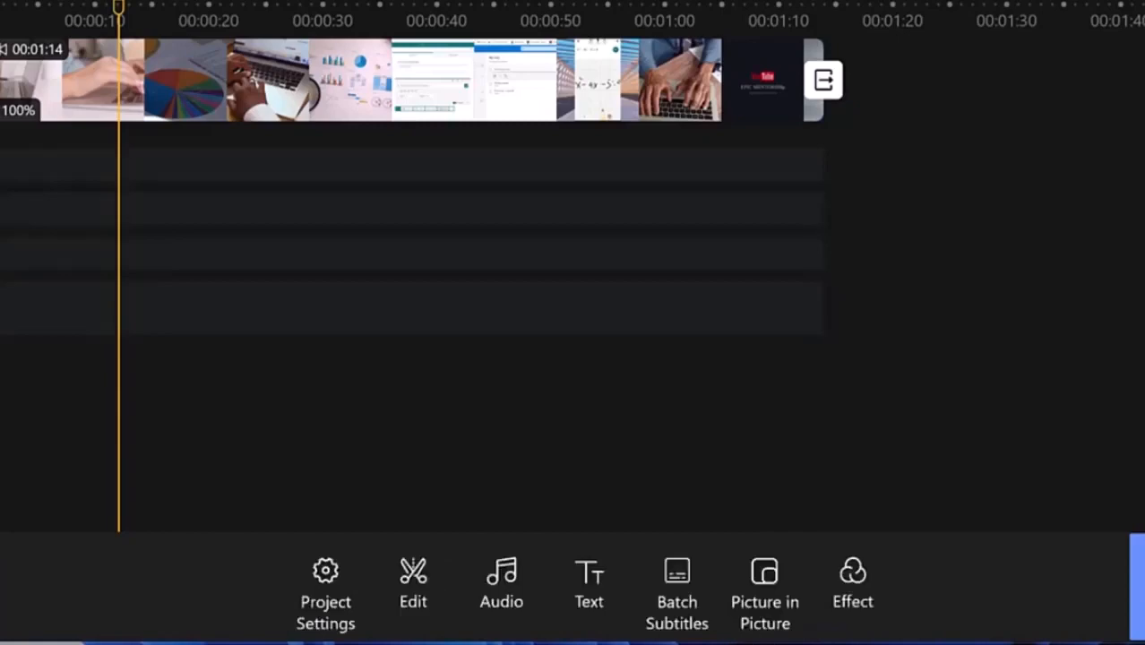
# Step: Review the caption, preset and font options for Batch Subtitles, and return to the timeline
pyautogui.click(686, 575)
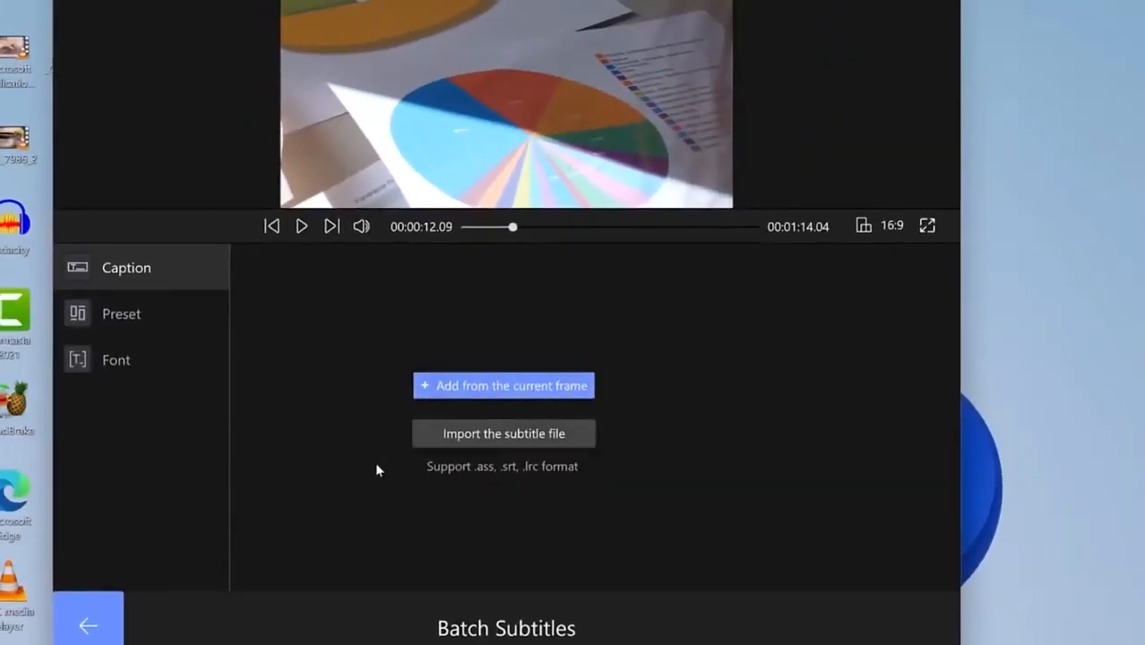
pyautogui.click(141, 311)
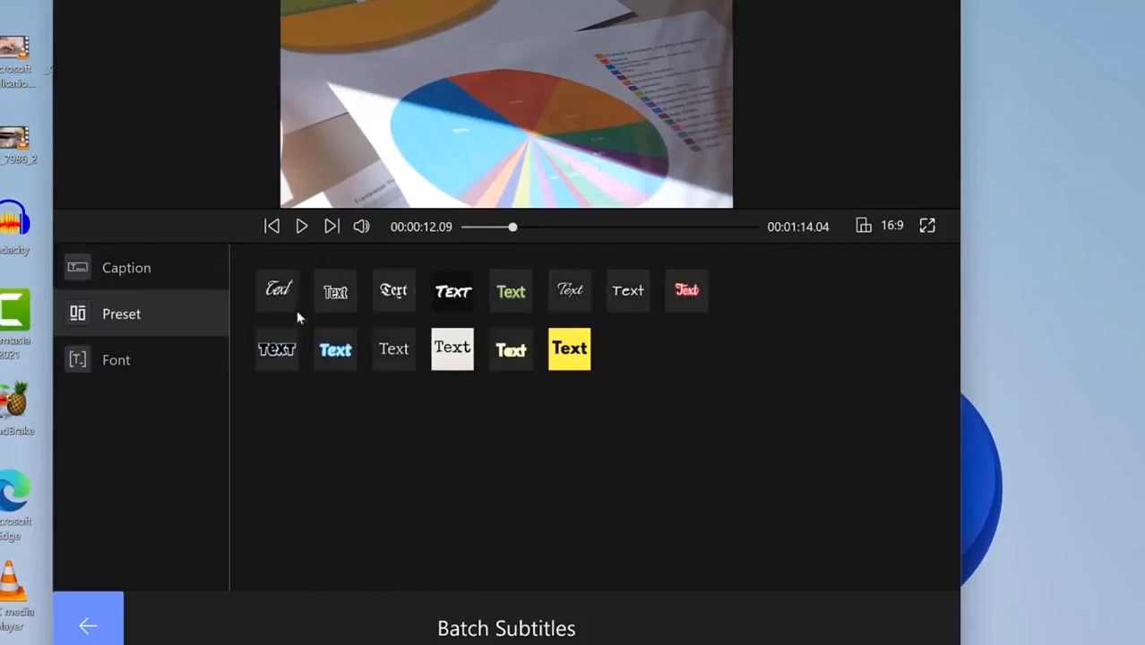
pyautogui.click(129, 359)
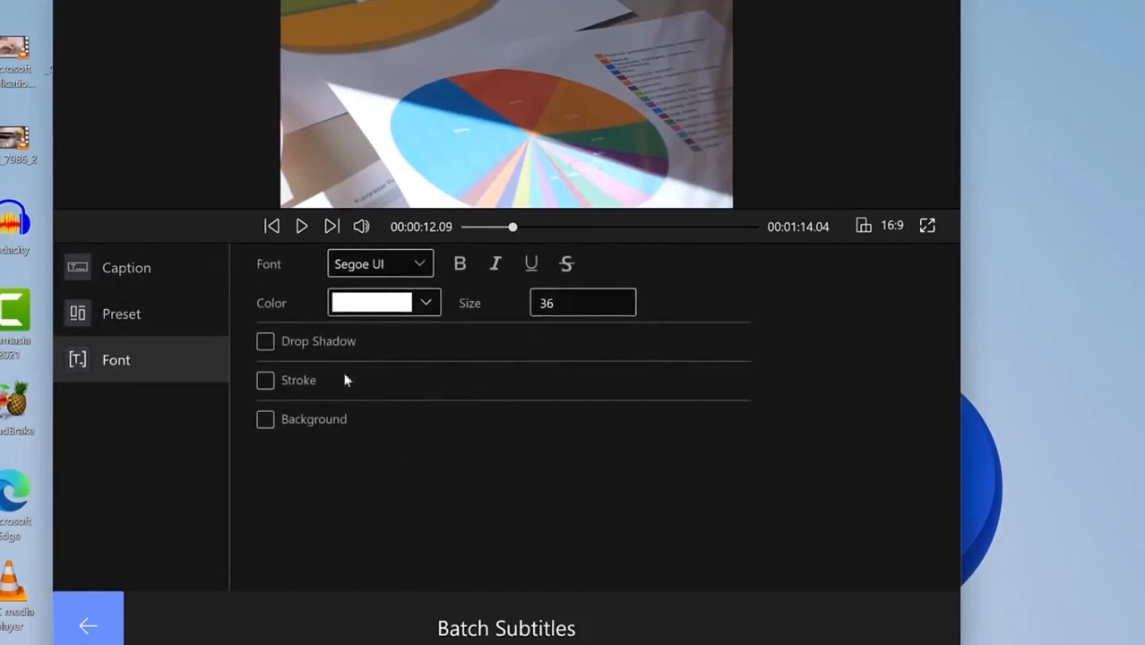
pyautogui.click(490, 265)
pyautogui.click(91, 630)
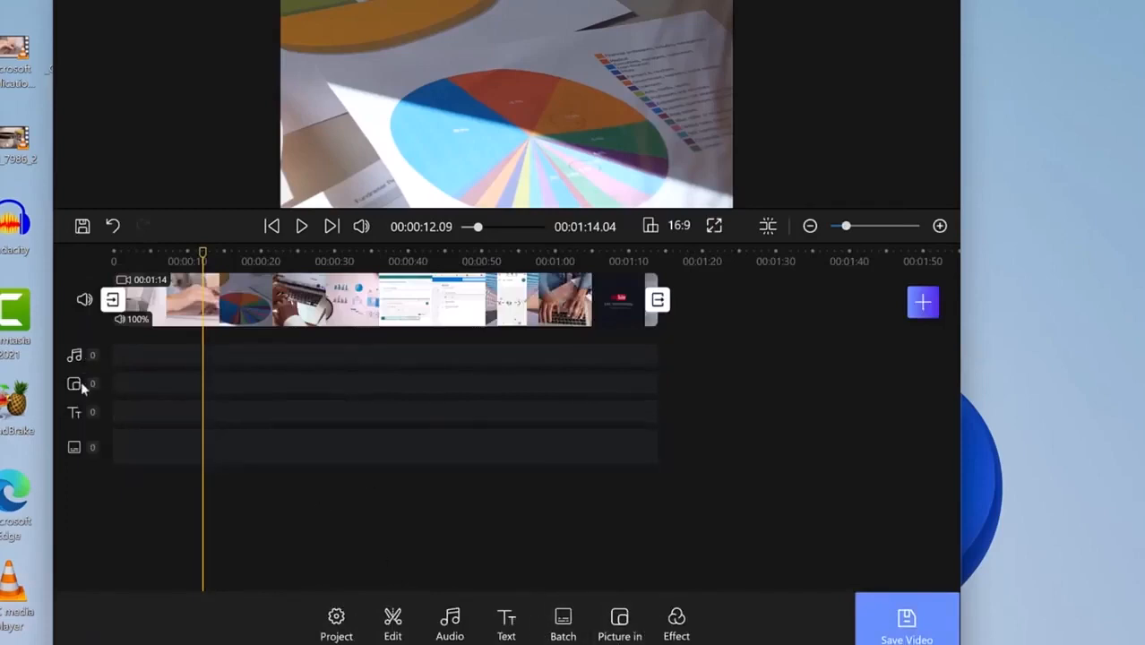
# Step: Examine the Picture in Picture tools and return to the main timeline
pyautogui.click(622, 625)
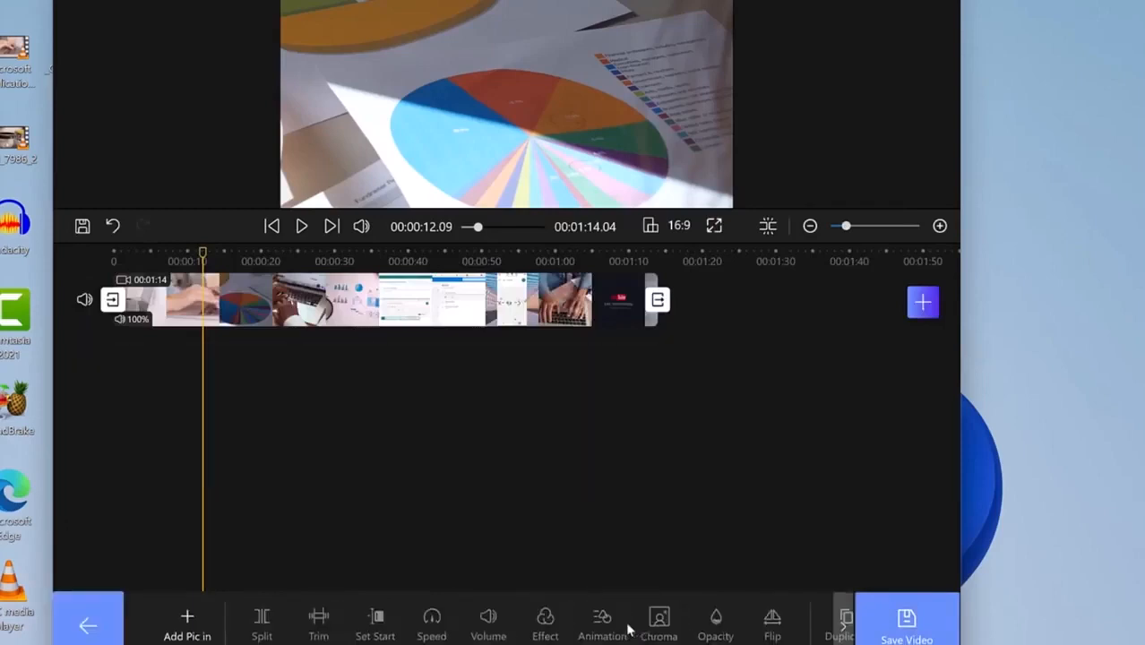
pyautogui.click(271, 283)
pyautogui.click(376, 419)
pyautogui.click(88, 625)
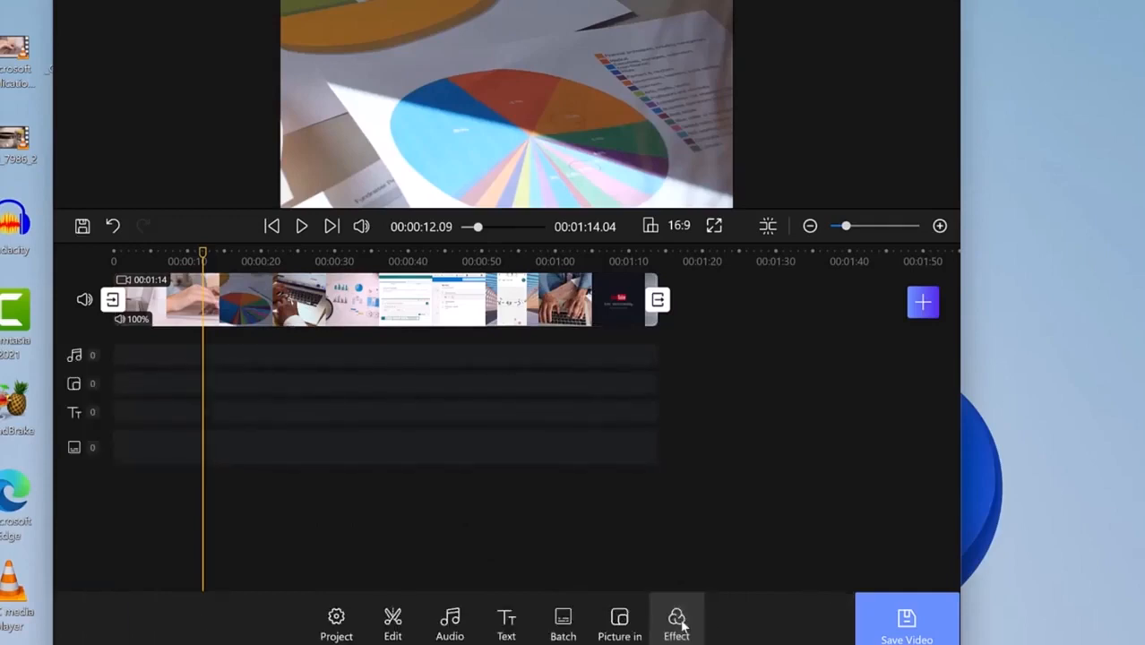
# Step: Browse the available Effect filters for the project, from Glitch through Xpro2
pyautogui.click(678, 625)
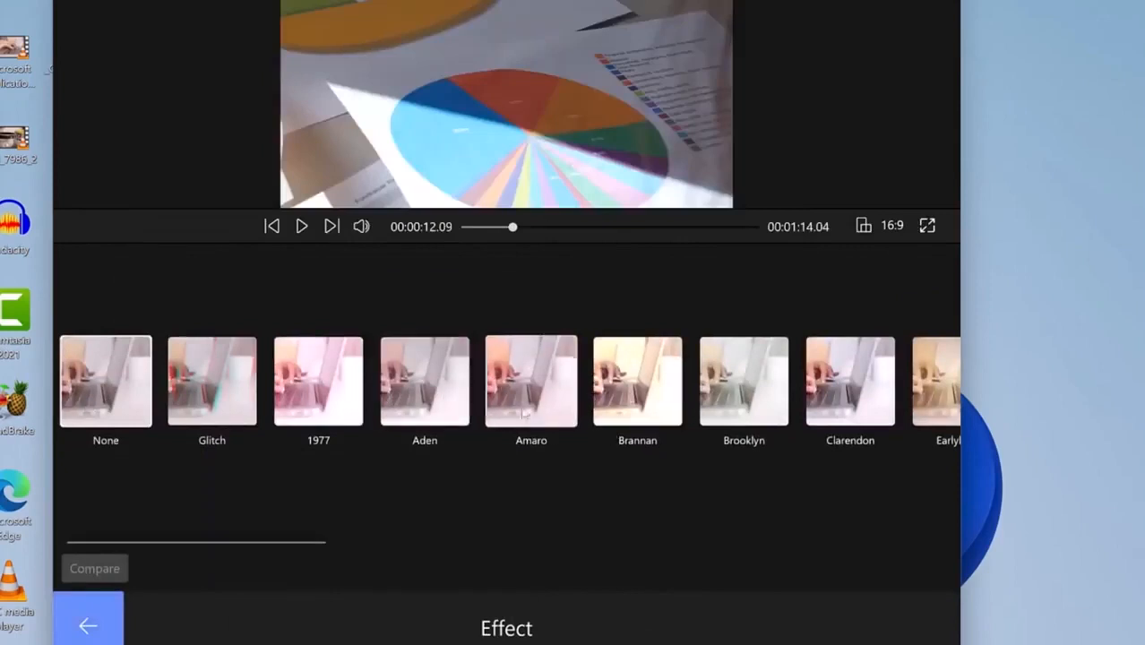
pyautogui.scroll(-1, 826, 383)
pyautogui.scroll(-12, 826, 384)
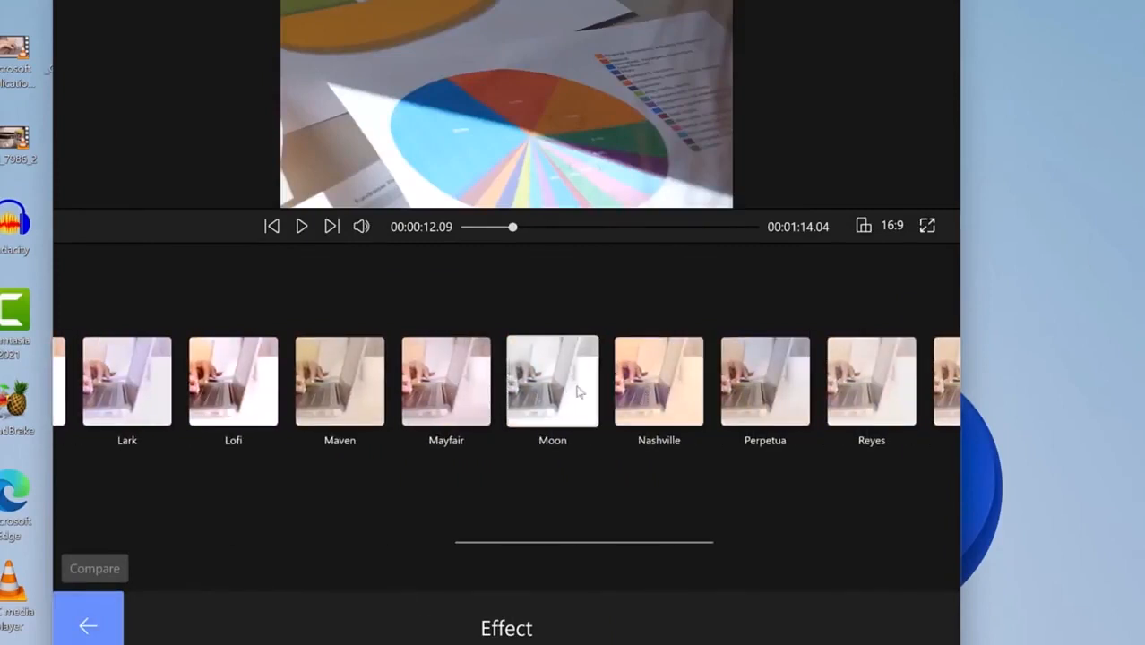
pyautogui.scroll(-8, 589, 388)
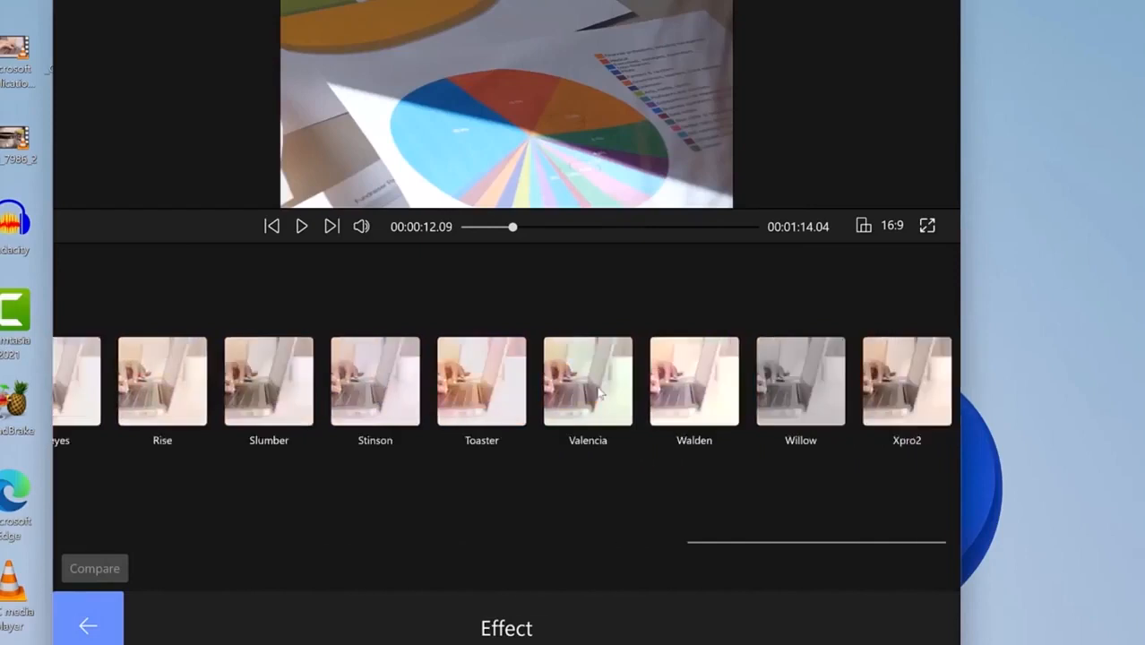
pyautogui.scroll(6, 599, 393)
pyautogui.scroll(7, 599, 392)
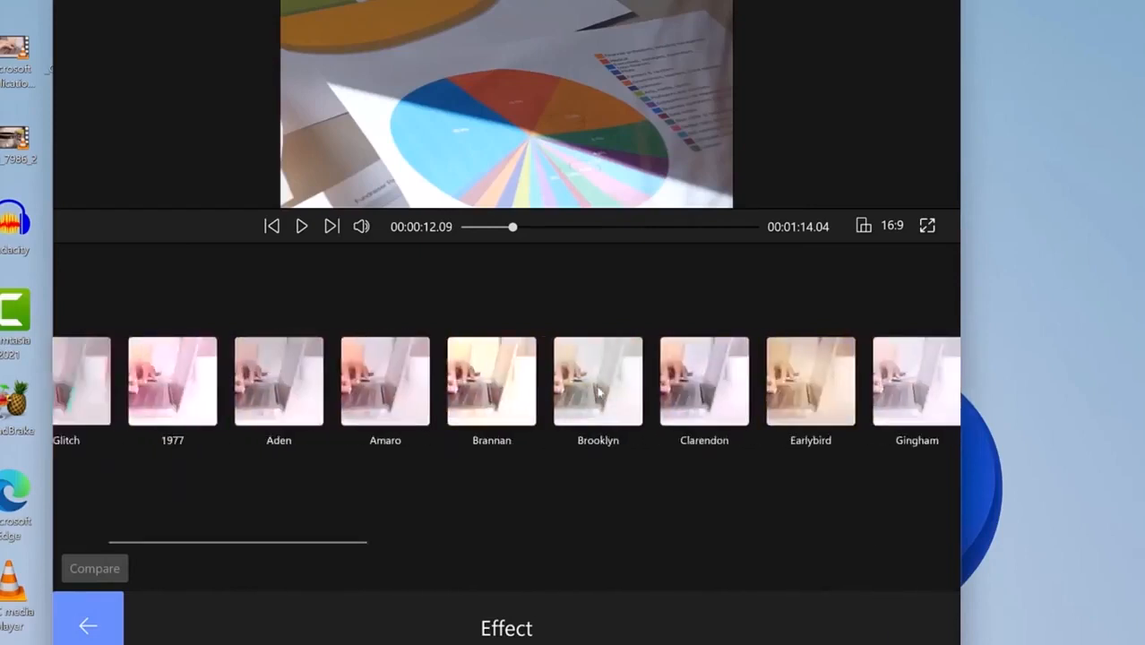
pyautogui.scroll(-5, 289, 394)
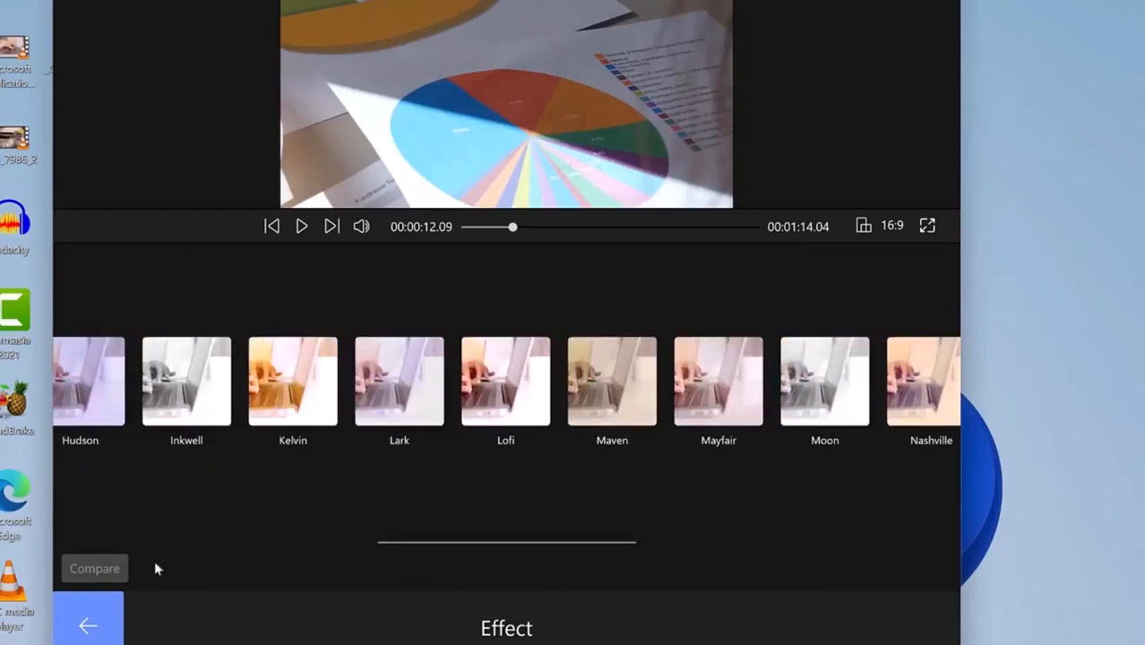
# Step: Return to the main timeline and split the video clip at 00:00:35.48
pyautogui.click(87, 625)
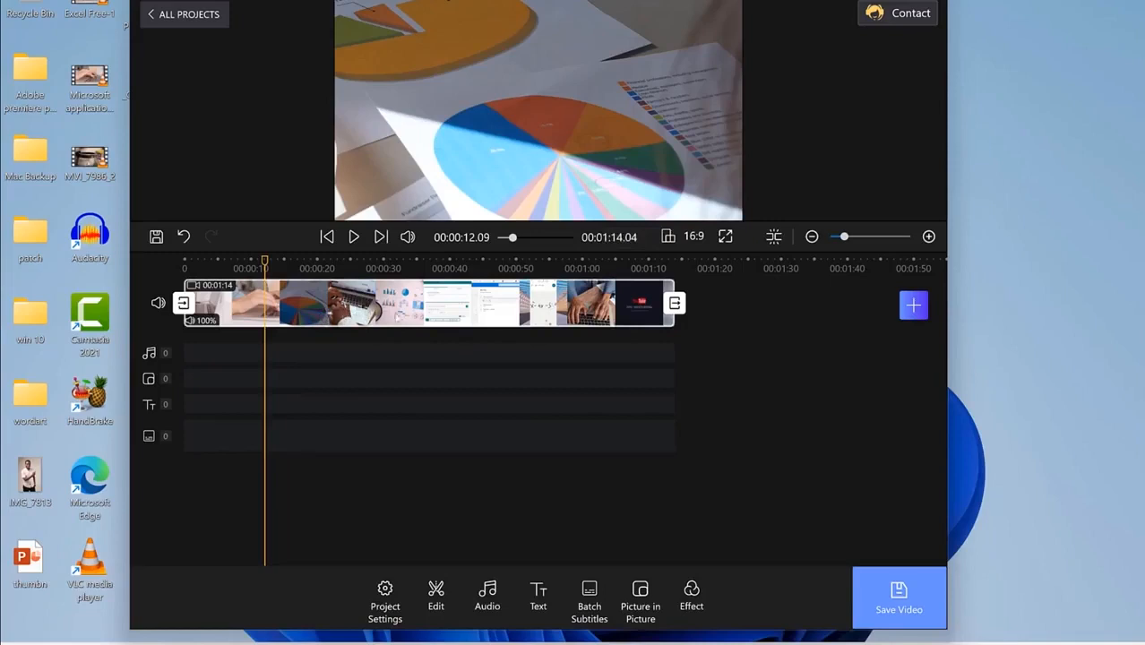
pyautogui.click(436, 598)
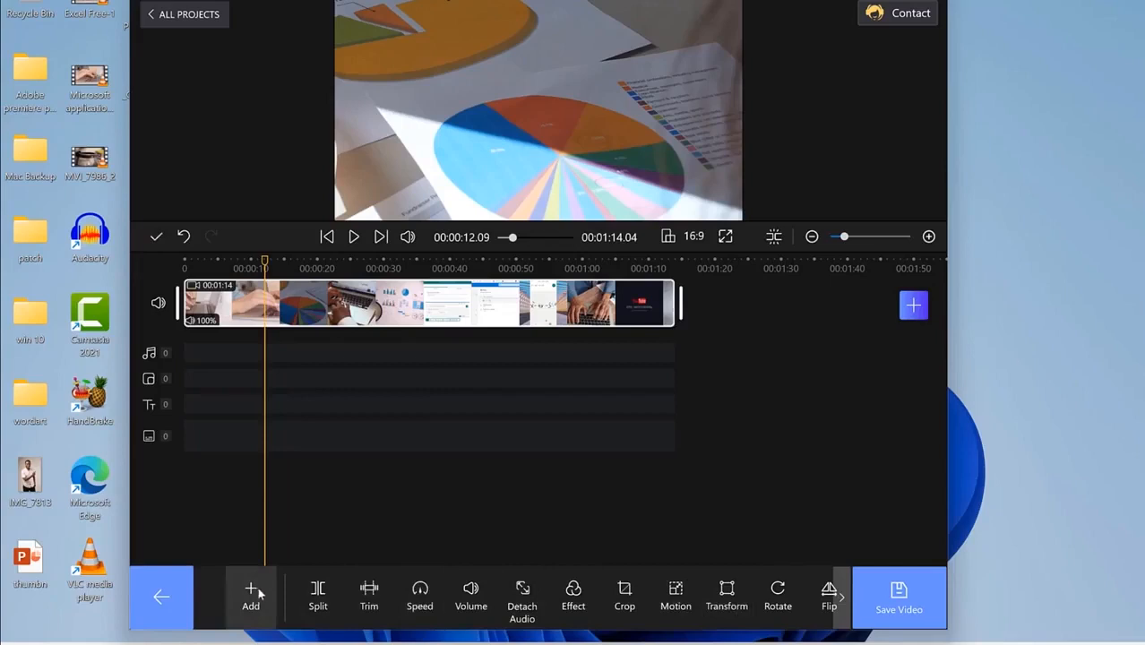
pyautogui.click(320, 598)
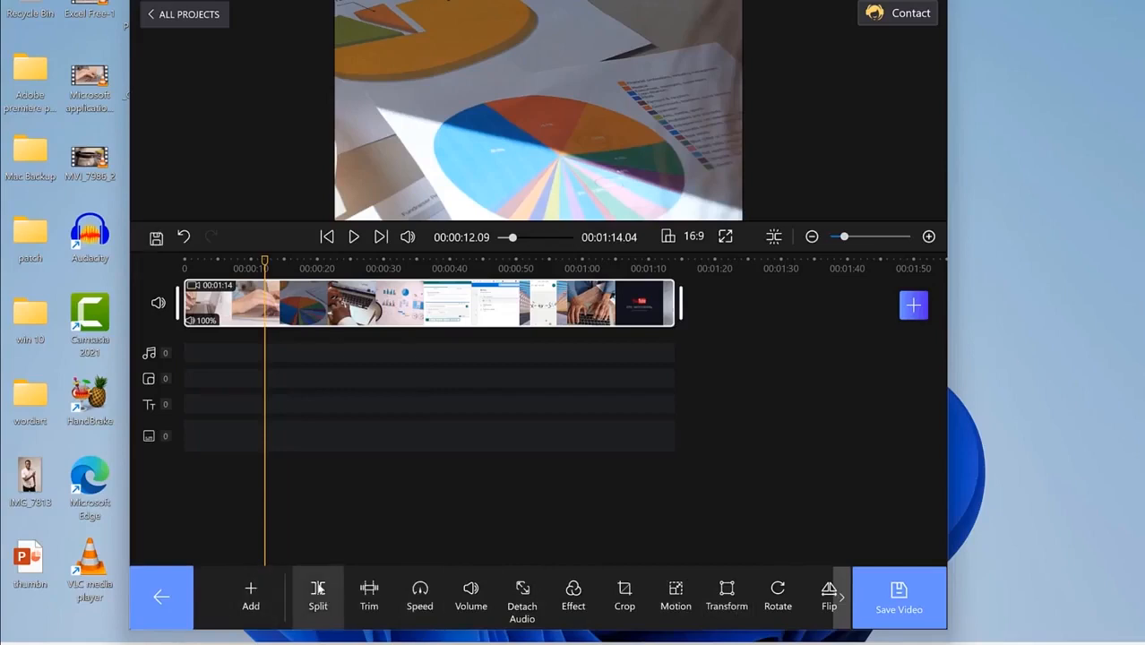
pyautogui.moveTo(265, 260); pyautogui.dragTo(419, 260)
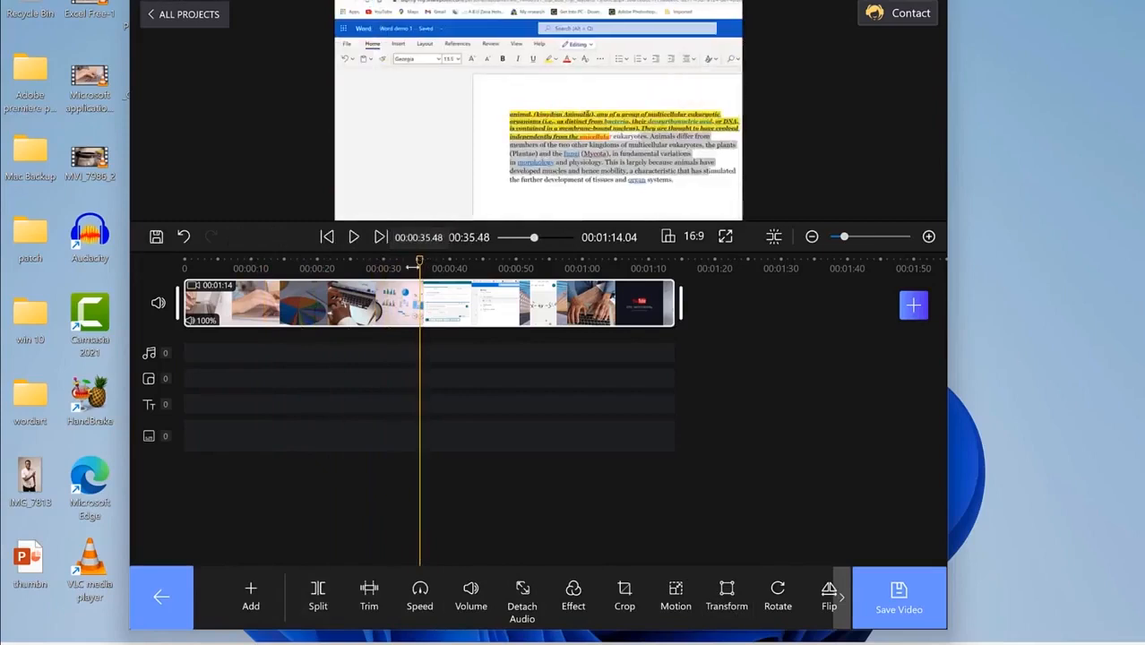
pyautogui.click(310, 599)
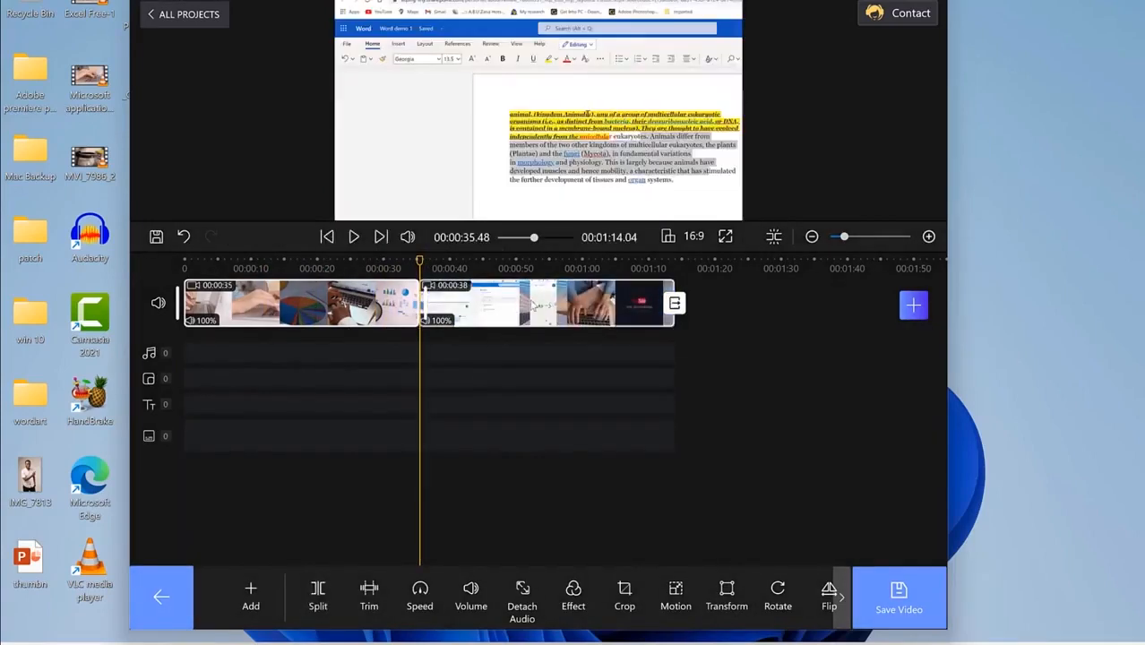
# Step: Trim the first segment of the split video to start at 00:00:12.7 with a duration of 5.5 seconds
pyautogui.click(320, 301)
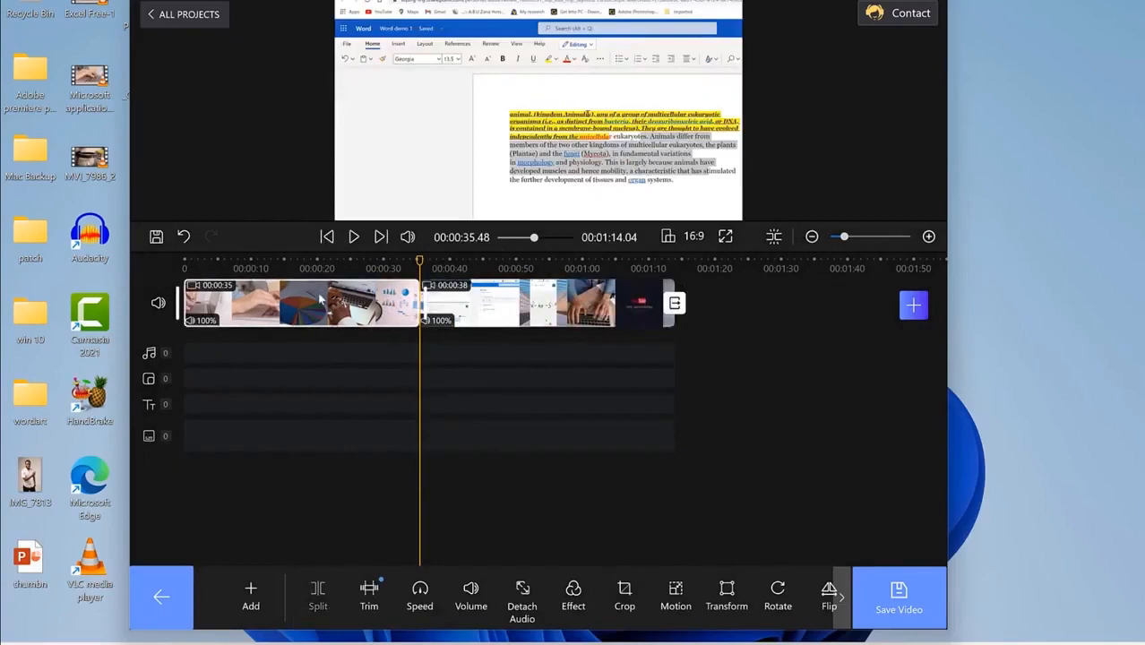
pyautogui.click(369, 598)
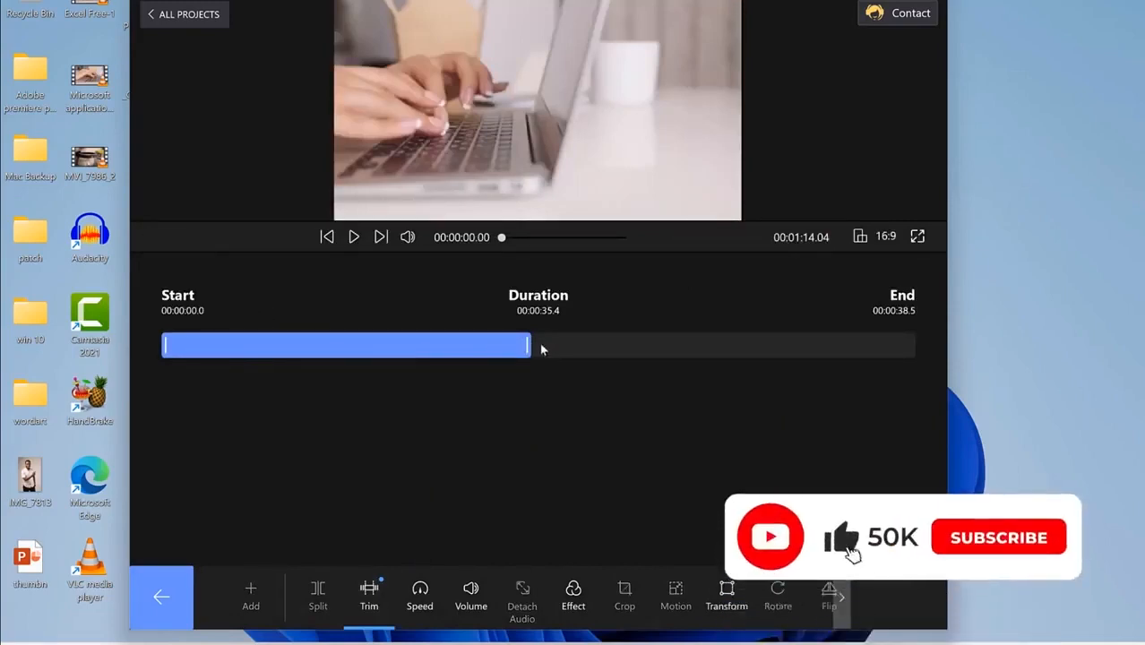
pyautogui.moveTo(525, 345); pyautogui.dragTo(359, 345)
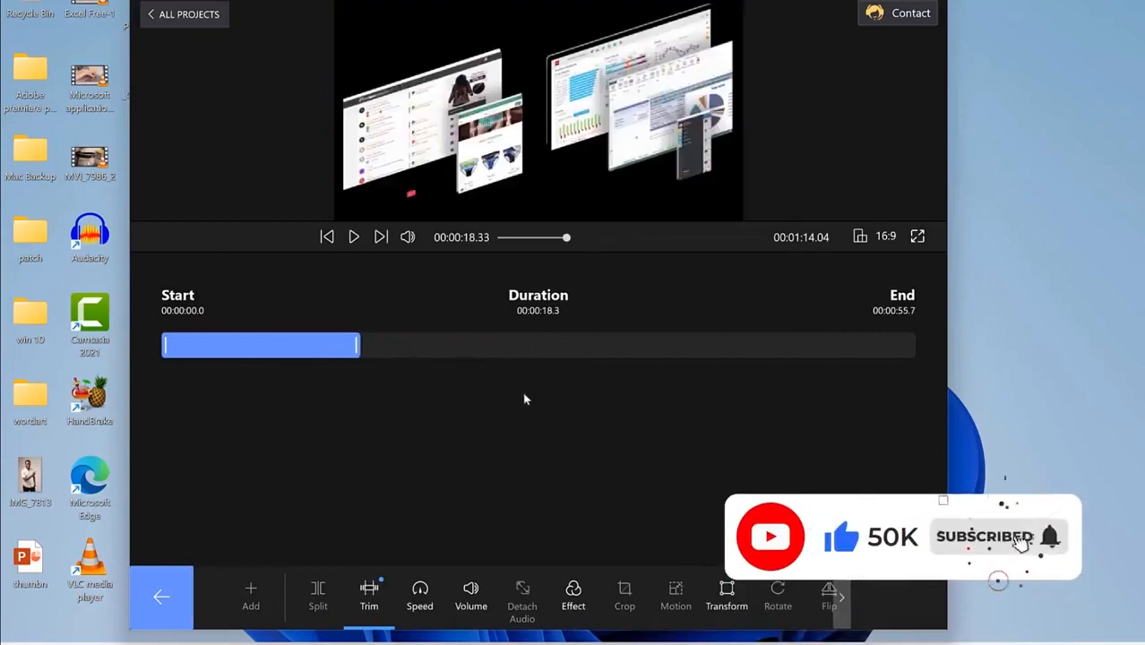
pyautogui.moveTo(164, 346); pyautogui.dragTo(287, 349)
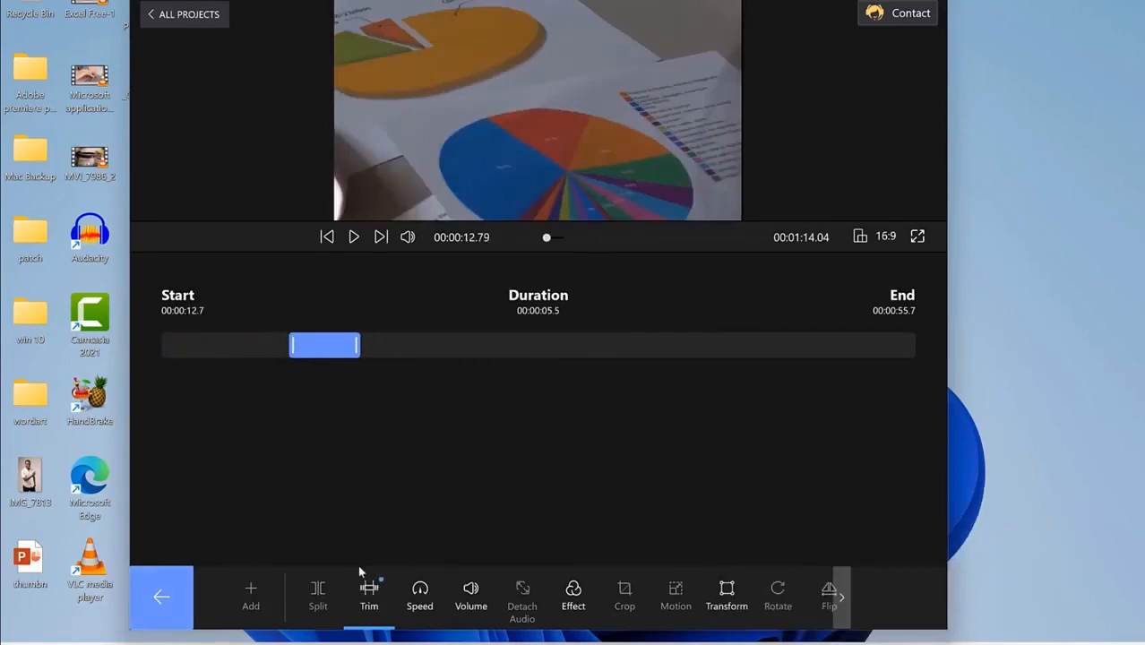
pyautogui.click(163, 595)
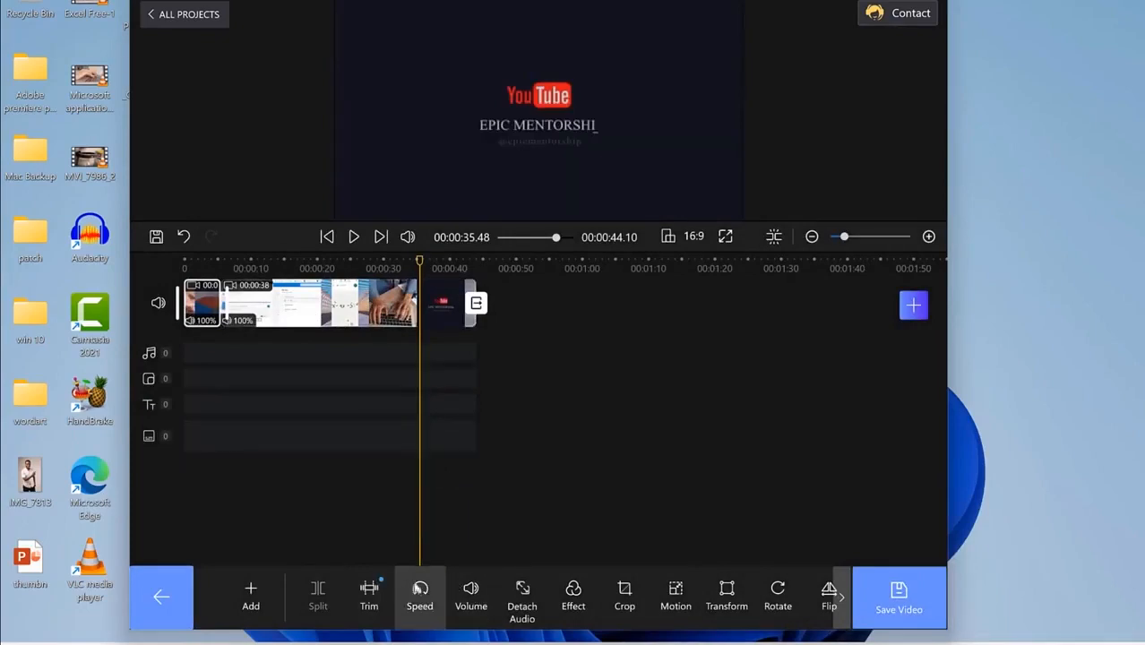
# Step: Examine the speed range and the volume level control for the trimmed segment
pyautogui.click(420, 594)
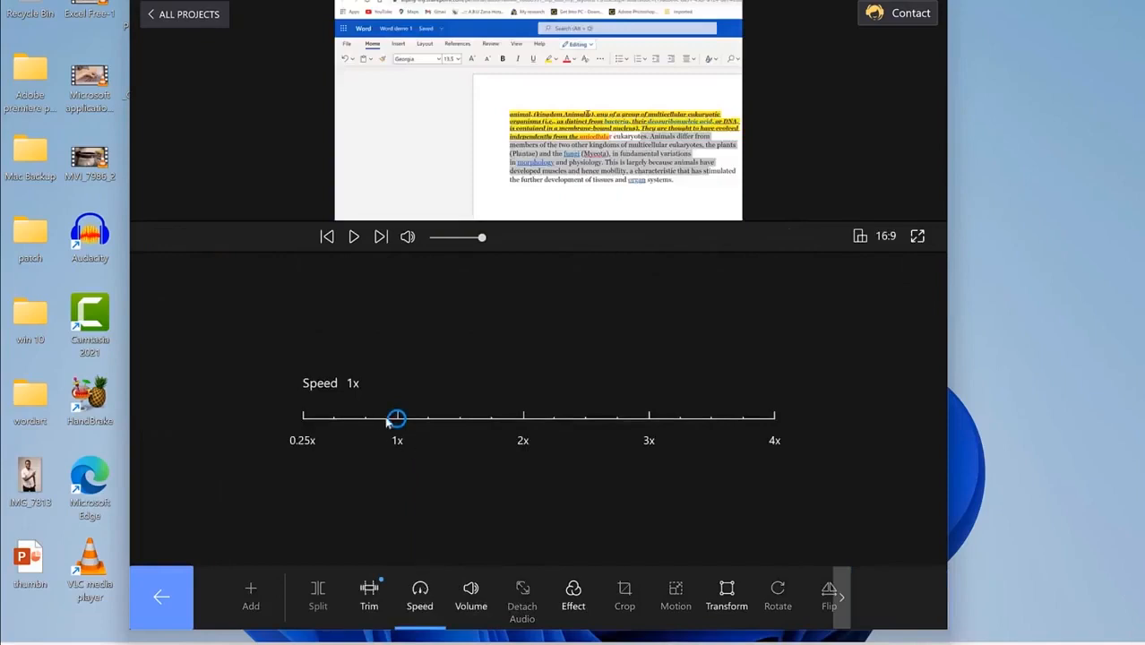
pyautogui.moveTo(396, 421)
pyautogui.mouseDown()
pyautogui.moveTo(775, 429)
pyautogui.moveTo(390, 425)
pyautogui.moveTo(403, 437)
pyautogui.mouseUp()
pyautogui.click(471, 602)
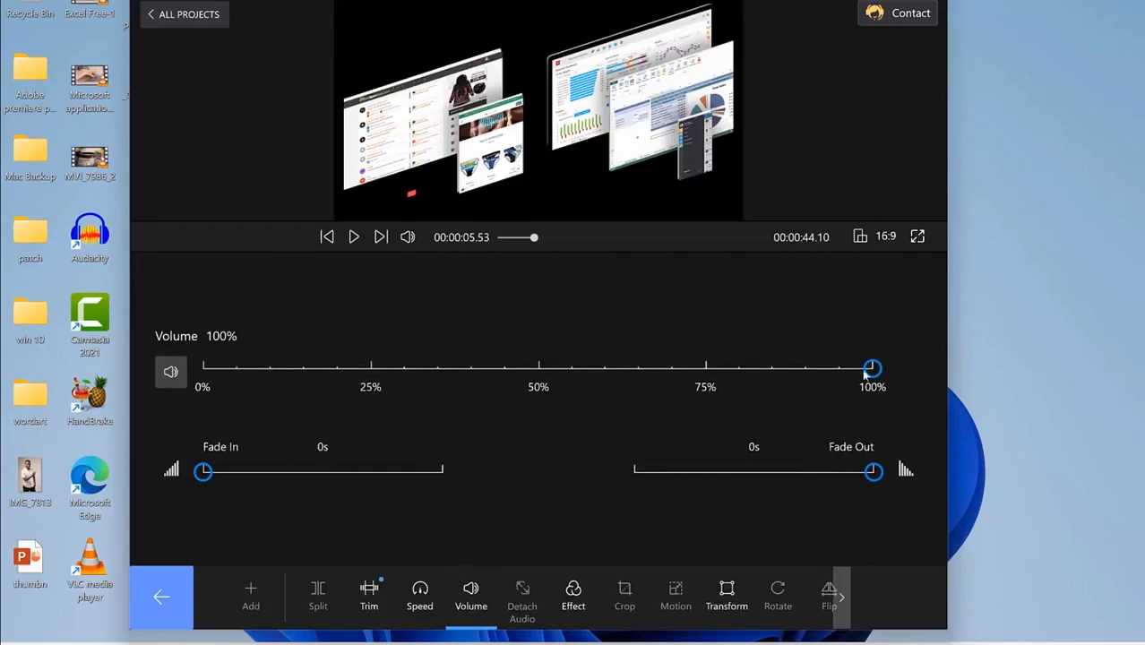
pyautogui.moveTo(874, 371)
pyautogui.moveTo(873, 375)
pyautogui.mouseDown()
pyautogui.moveTo(264, 394)
pyautogui.moveTo(555, 373)
pyautogui.moveTo(891, 373)
pyautogui.mouseUp()
# Step: Try a 2.5 s fade-in and a 2.3 s fade-out on the segment's audio, and reset both to 0 s
pyautogui.moveTo(206, 475)
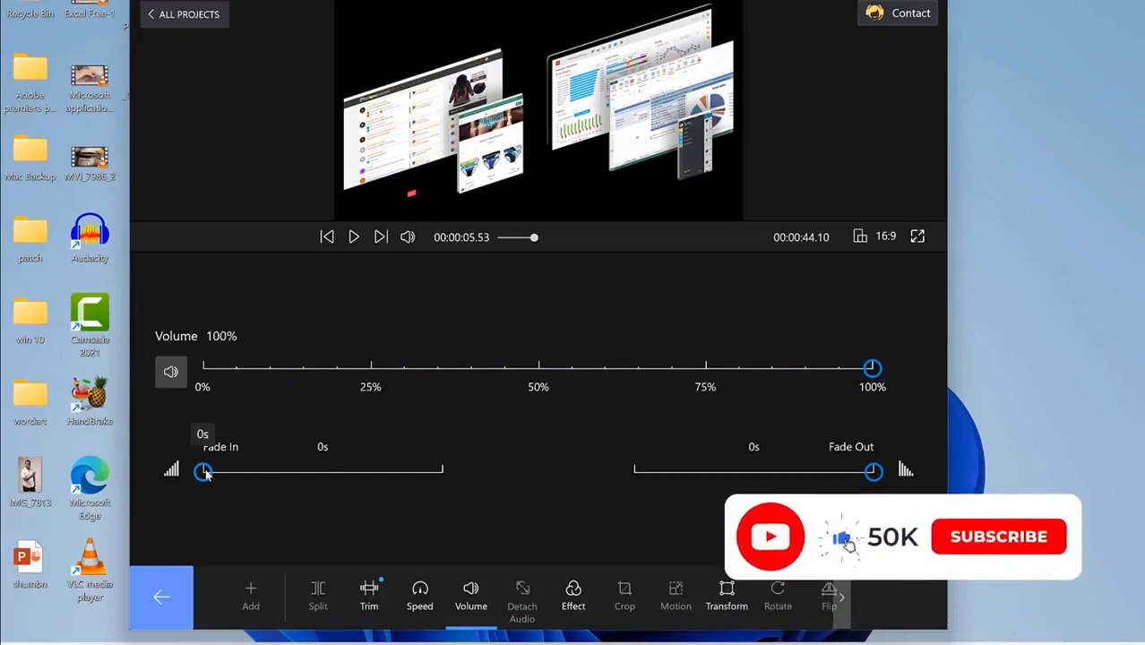
pyautogui.moveTo(205, 473); pyautogui.dragTo(323, 475)
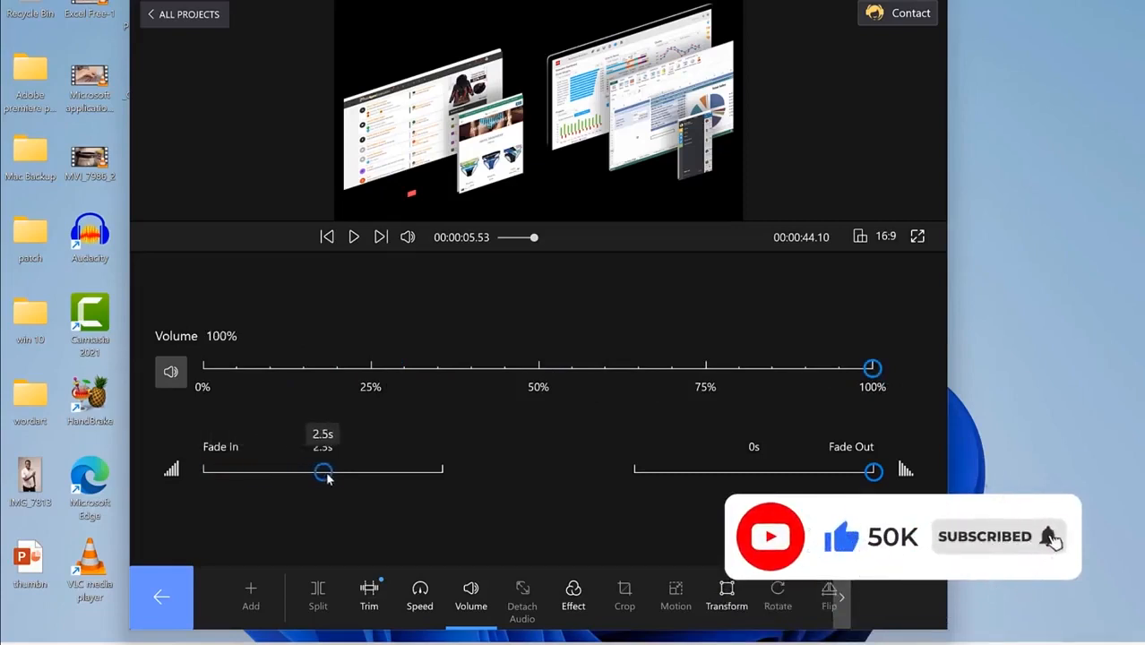
pyautogui.moveTo(873, 472); pyautogui.dragTo(763, 473)
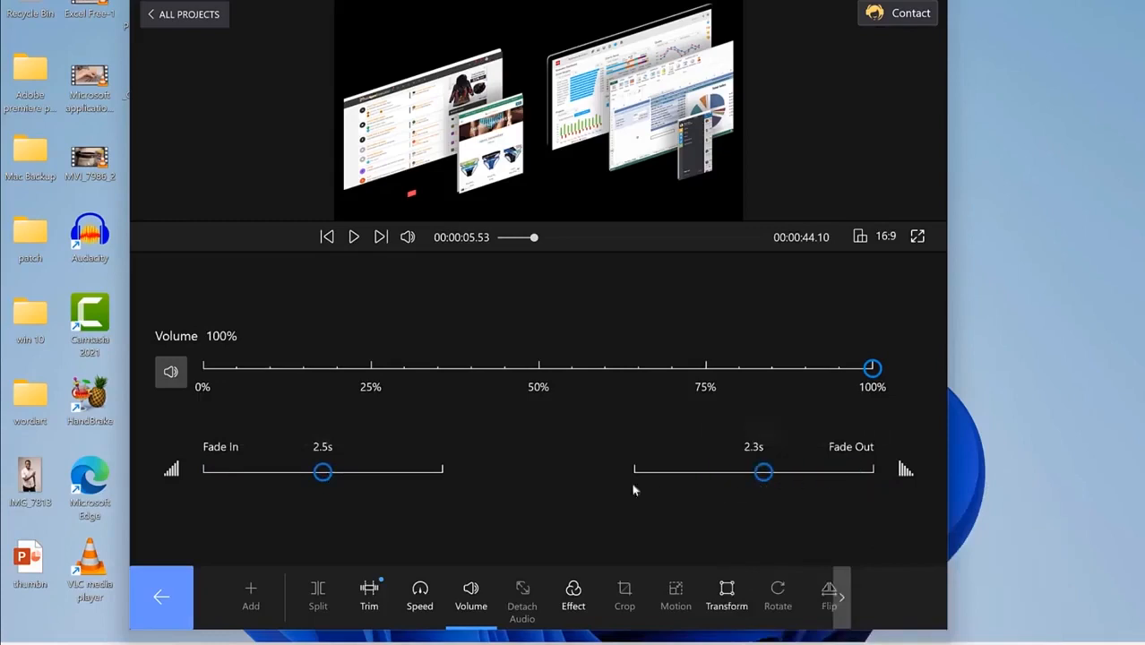
pyautogui.moveTo(320, 474); pyautogui.dragTo(142, 559)
pyautogui.moveTo(781, 481); pyautogui.dragTo(876, 477)
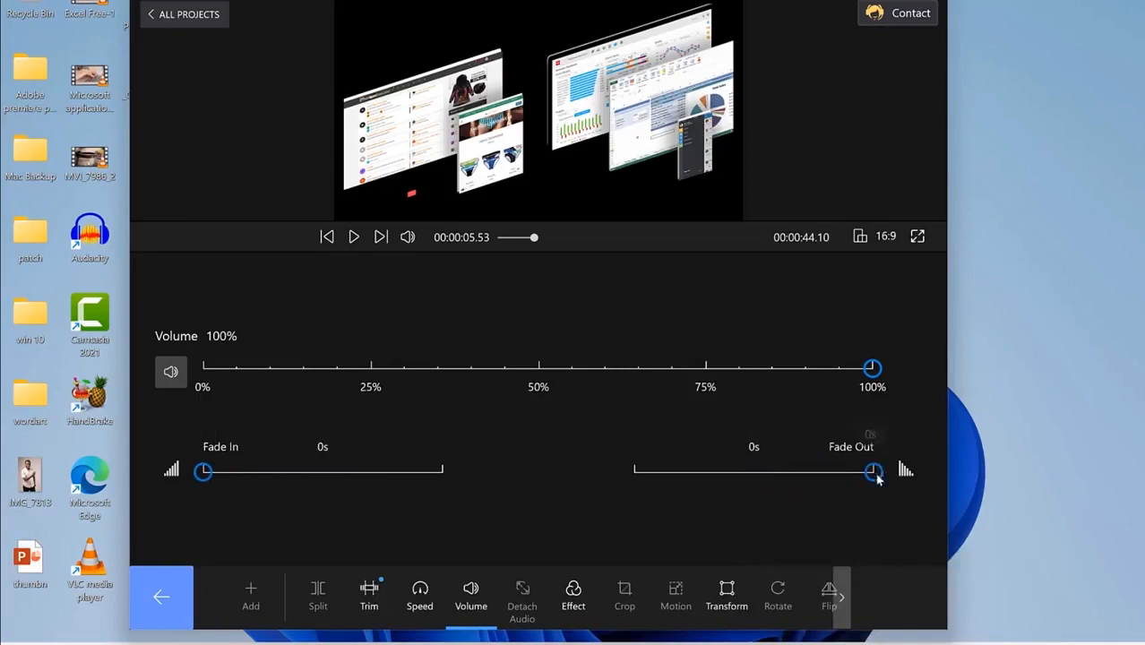
# Step: Browse the effect filters for the trimmed segment and apply the Kelvin effect
pyautogui.click(573, 594)
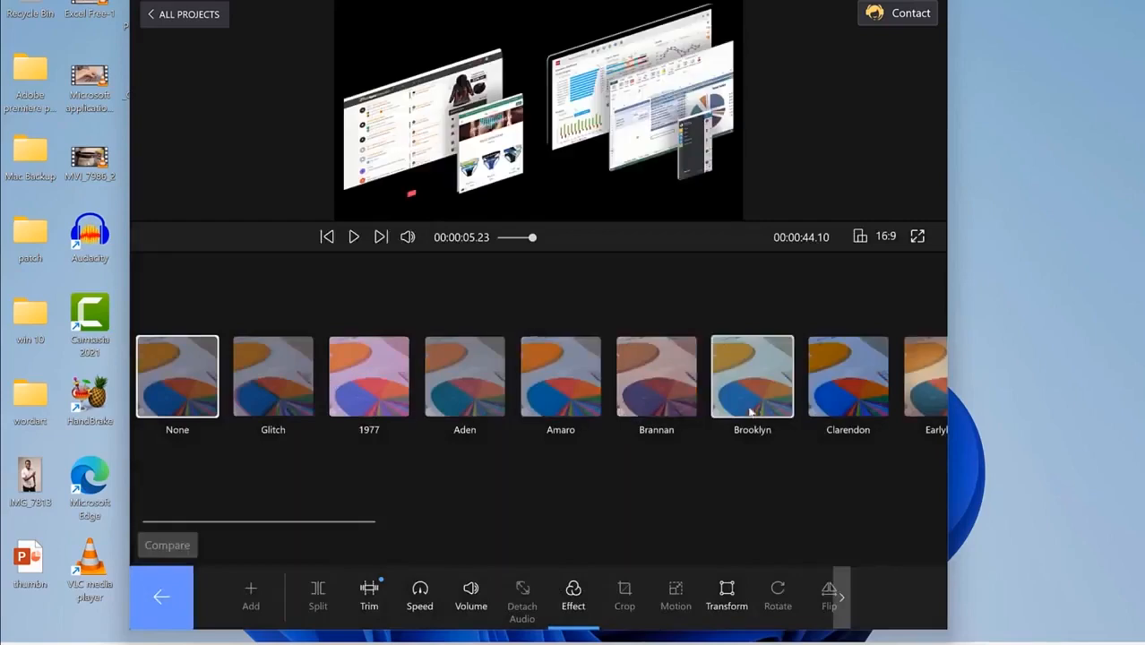
pyautogui.scroll(-10, 792, 399)
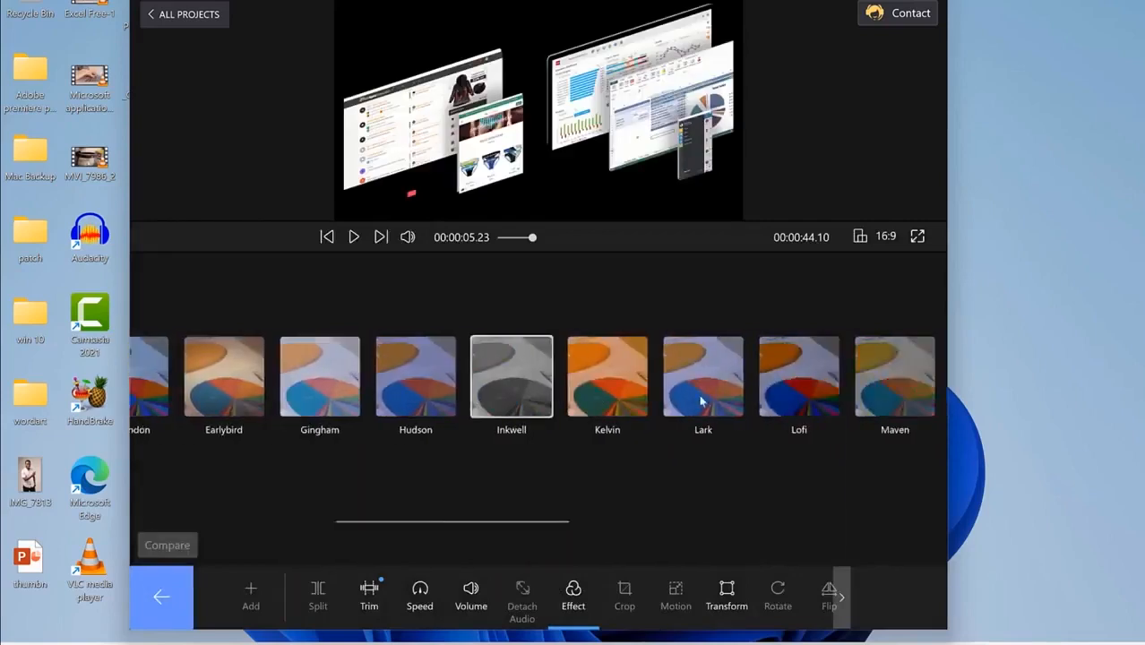
pyautogui.scroll(-8, 699, 400)
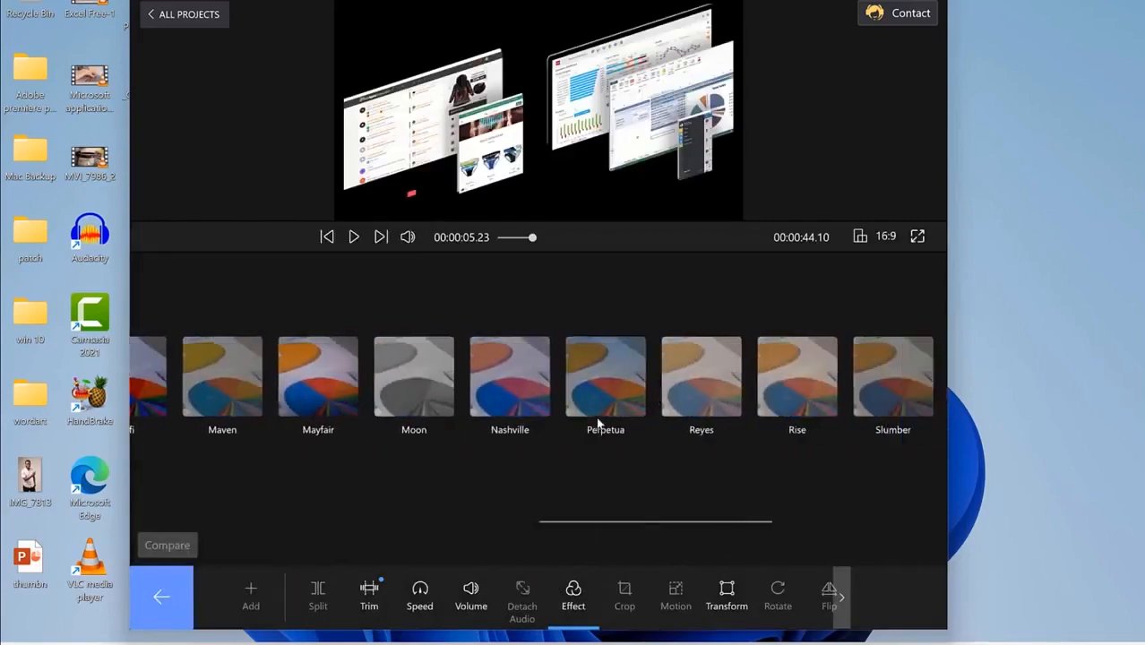
pyautogui.scroll(8, 685, 378)
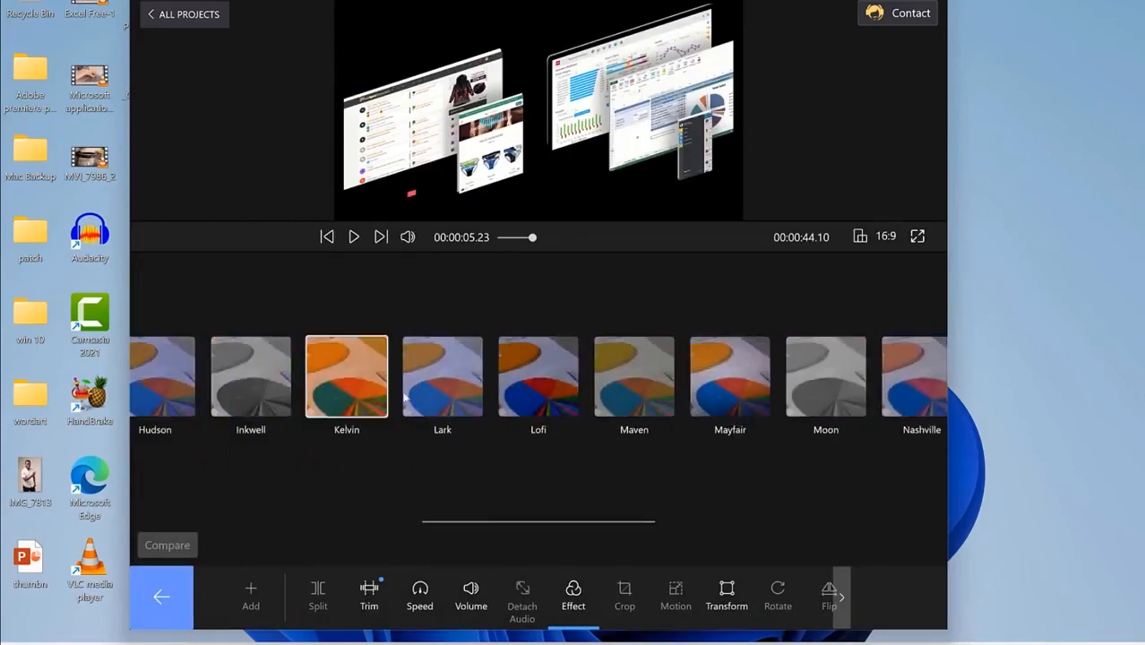
pyautogui.click(365, 383)
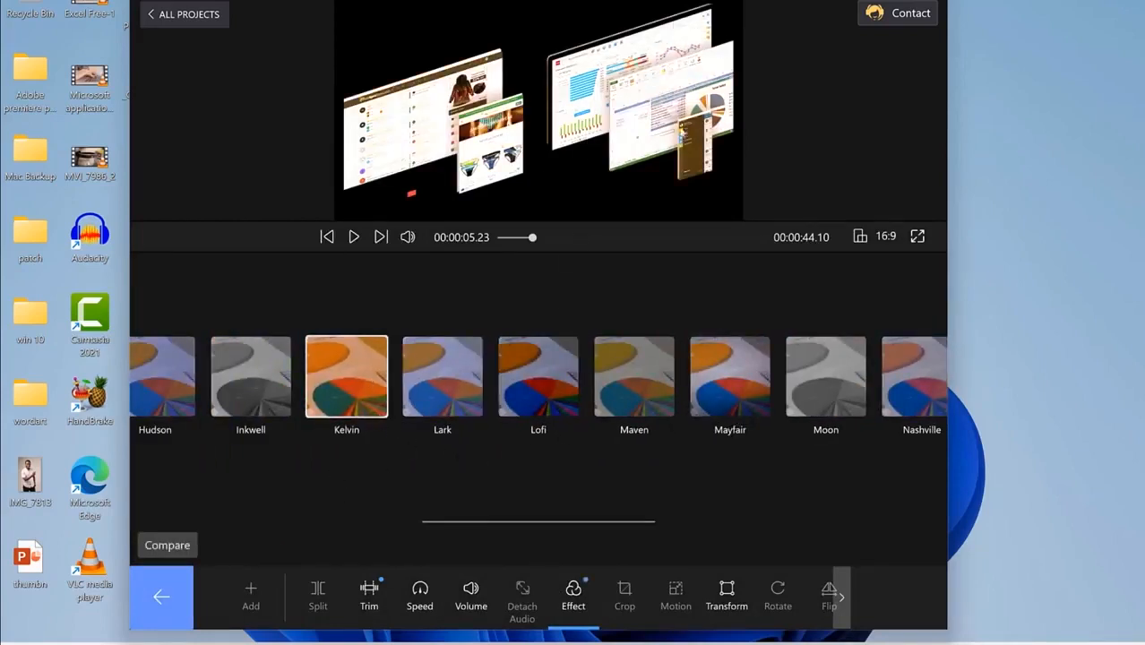
# Step: Examine the Transform settings for position, scale and rotation, and return to the clip timeline
pyautogui.click(726, 596)
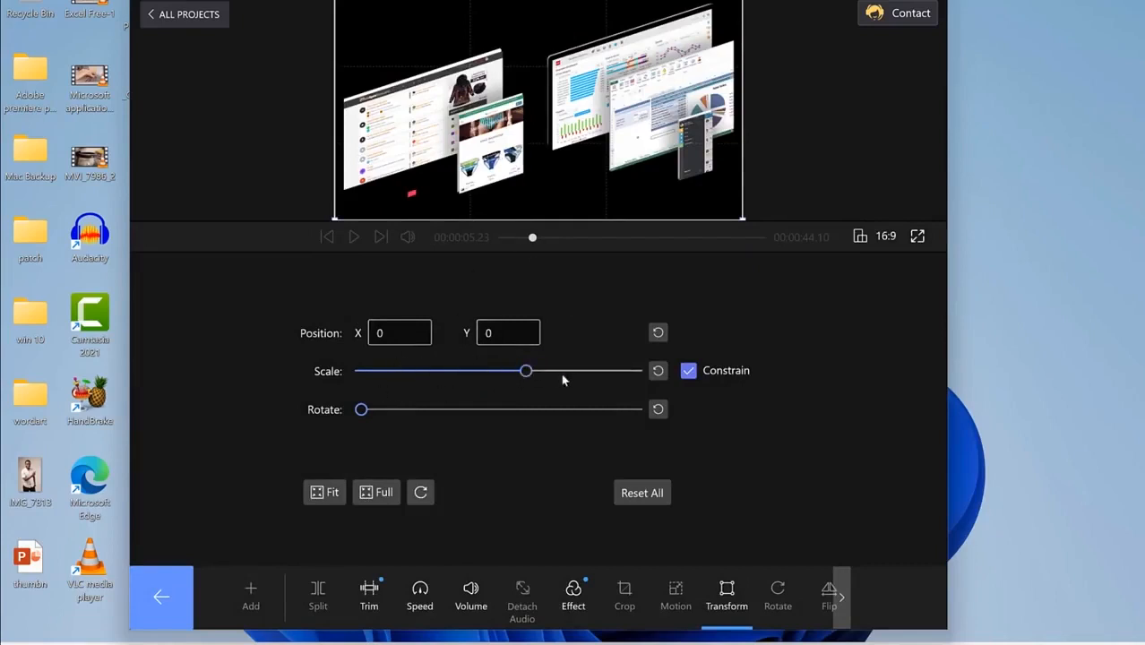
pyautogui.moveTo(362, 413); pyautogui.dragTo(282, 431)
pyautogui.click(161, 597)
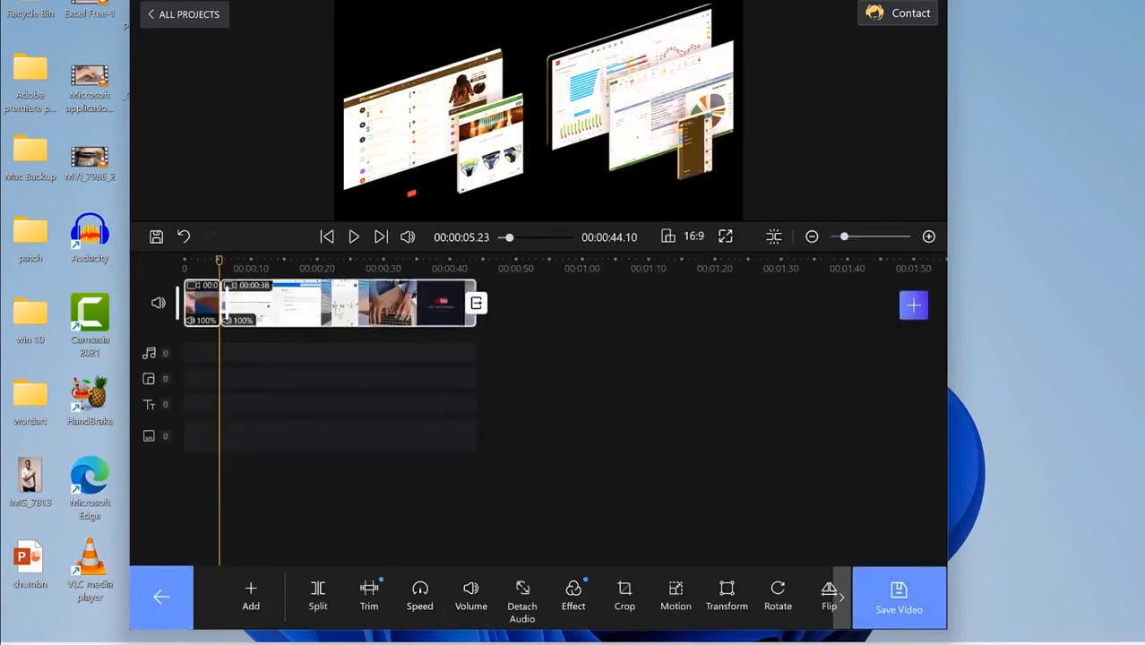
# Step: Undo the Kelvin effect, the trim and the split on the video clip
pyautogui.press('super+z')
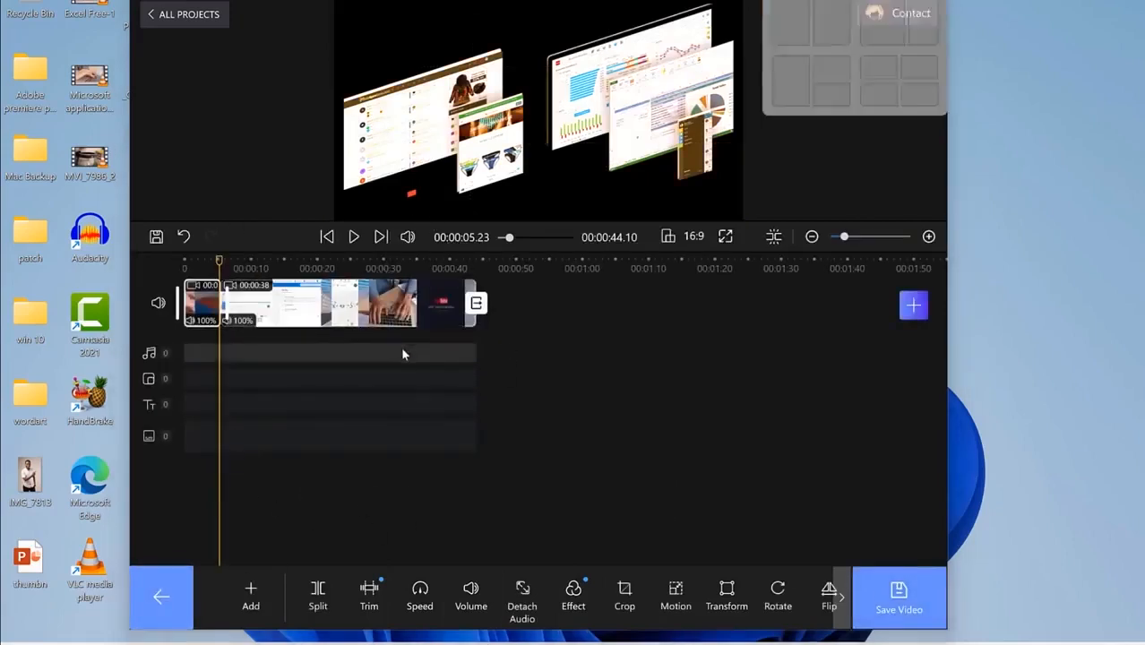
pyautogui.press('Escape')
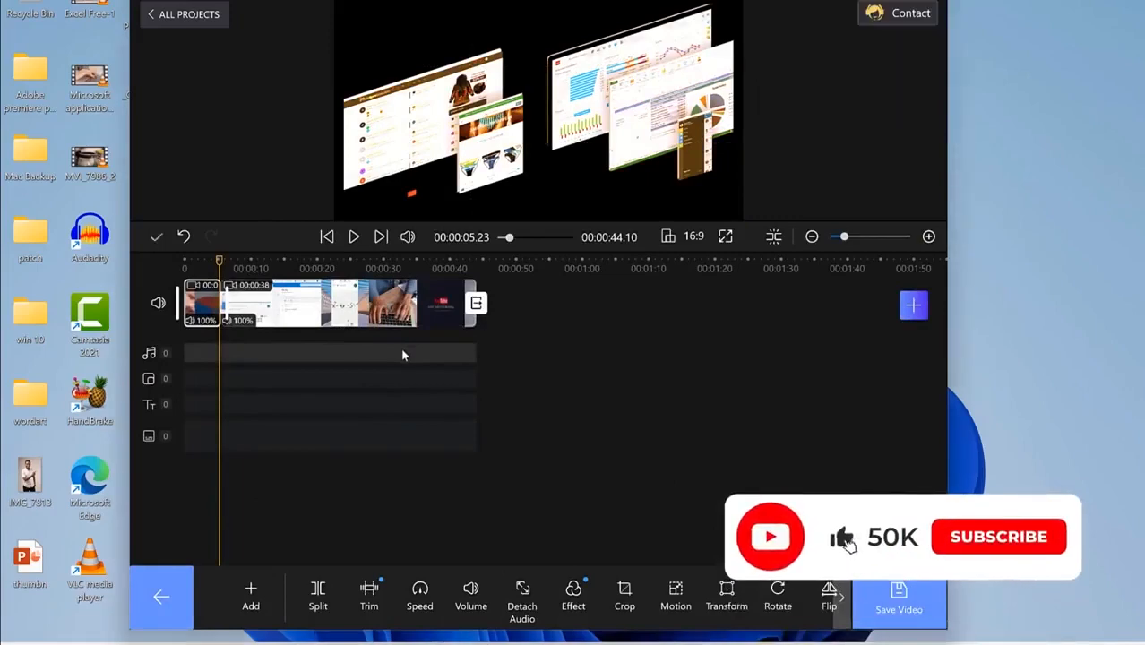
pyautogui.hotkey('ctrl', 'z')
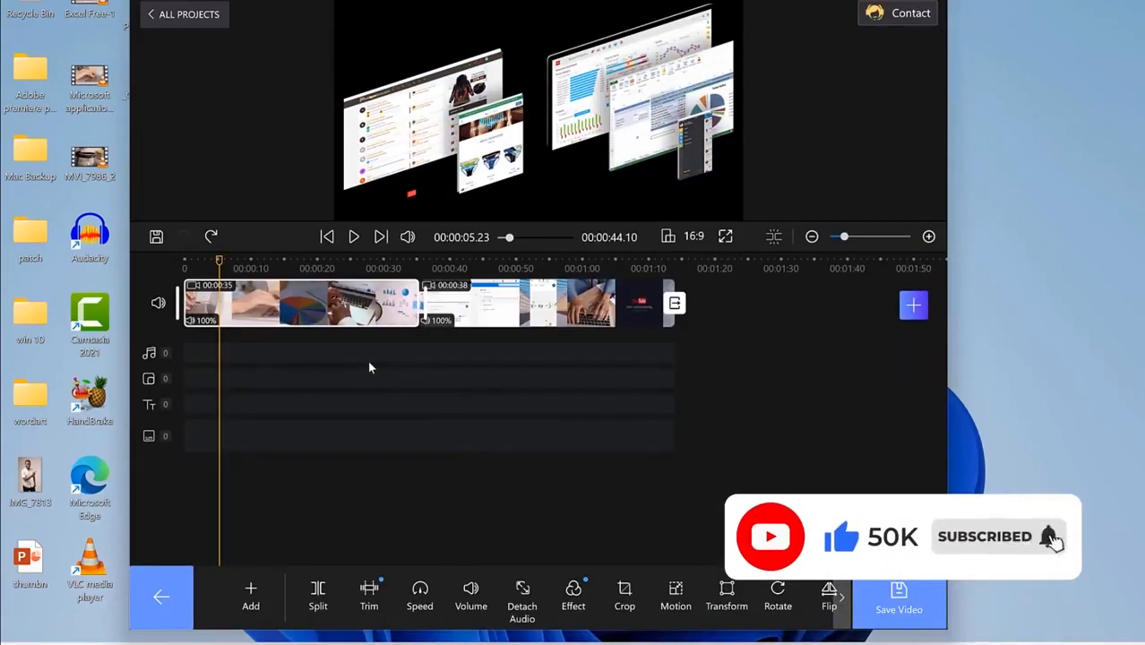
pyautogui.hotkey('ctrl', 'z')
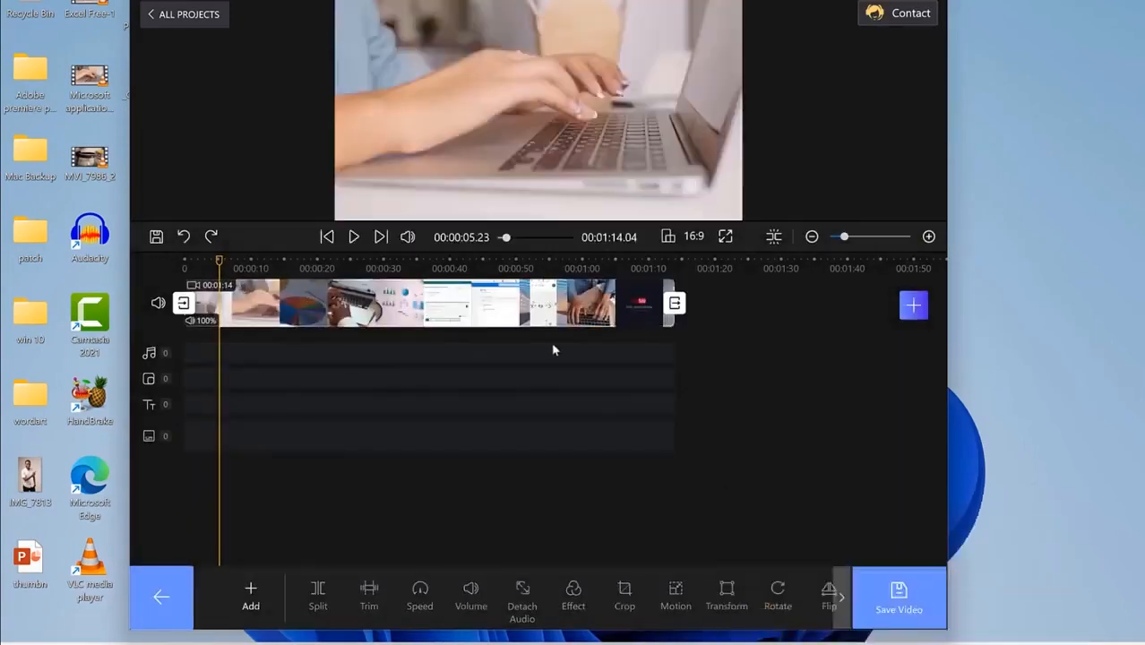
# Step: Add the audio file everything-feels-new-15241 from the Music folder to the timeline at 00:00:05.23
pyautogui.click(526, 309)
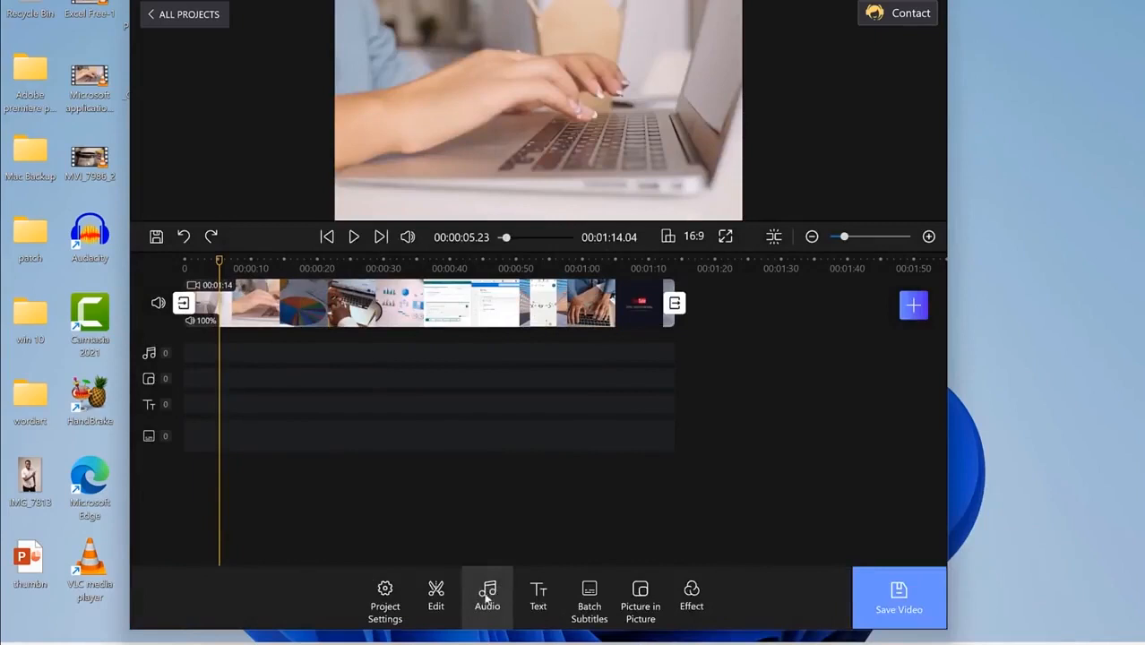
pyautogui.click(488, 595)
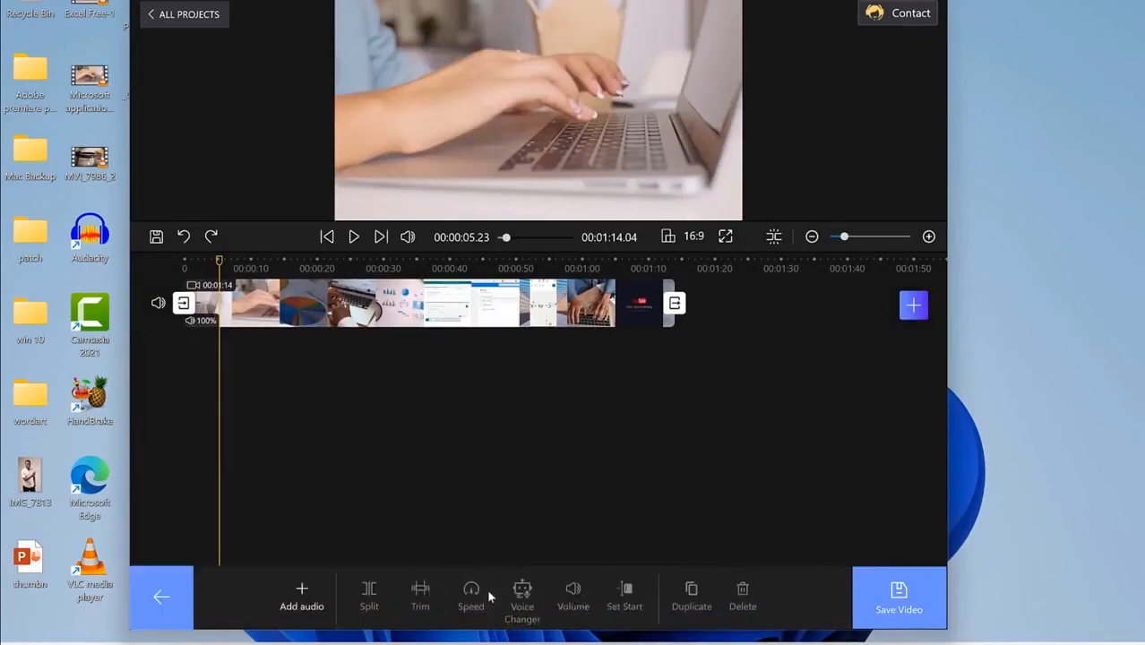
pyautogui.click(301, 597)
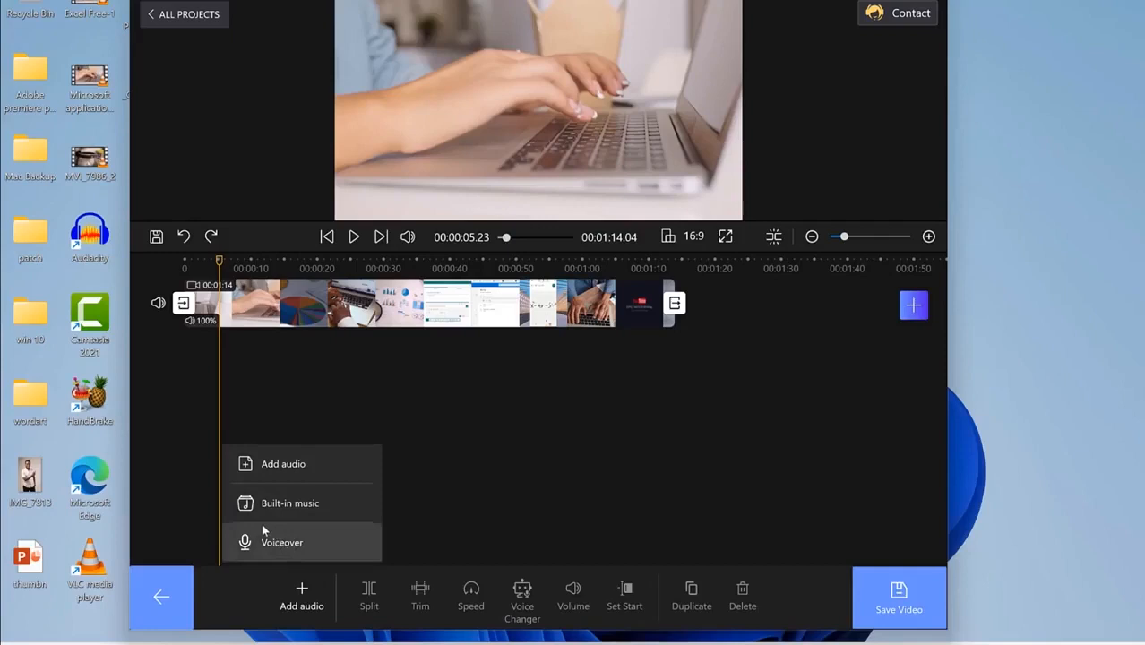
pyautogui.click(312, 461)
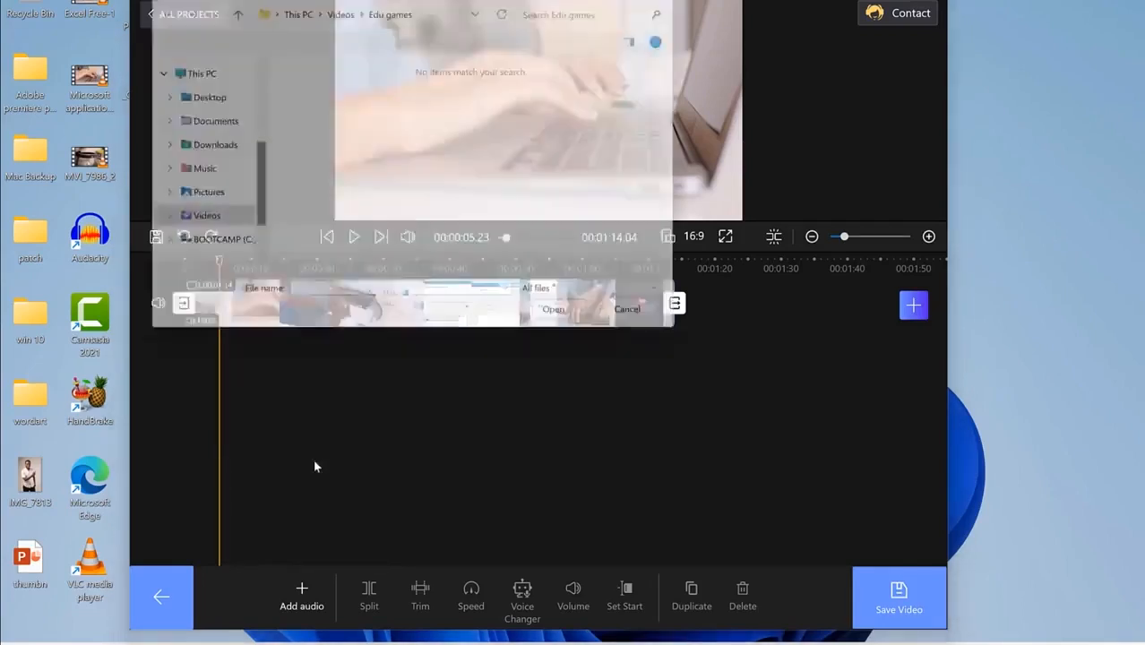
pyautogui.click(191, 171)
pyautogui.click(337, 89)
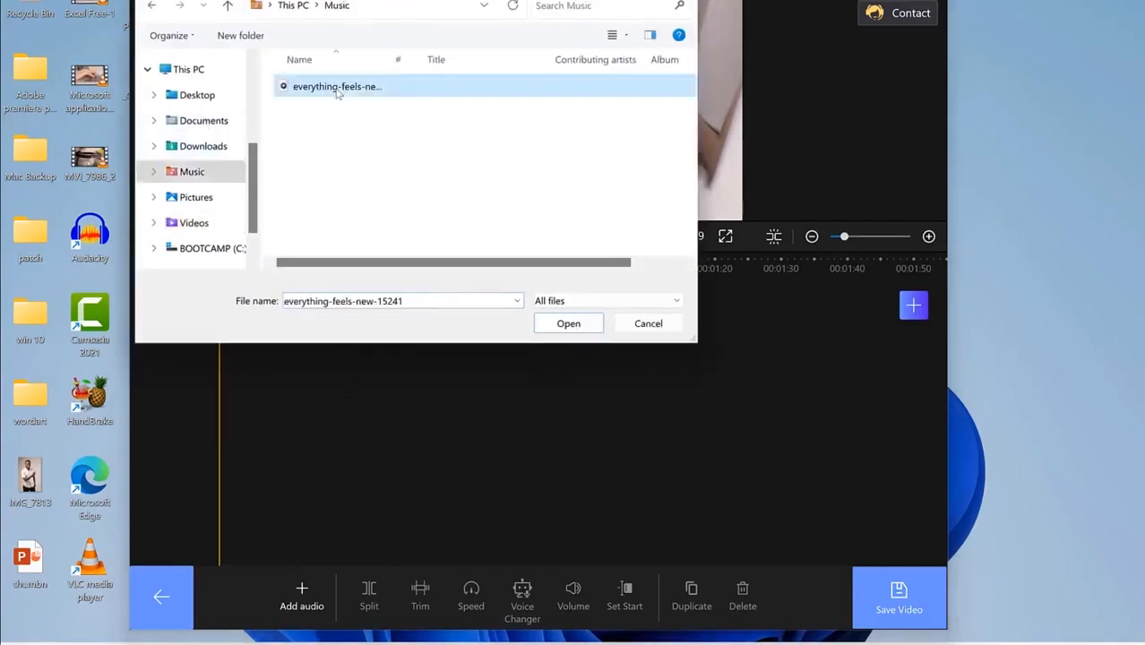
pyautogui.click(557, 325)
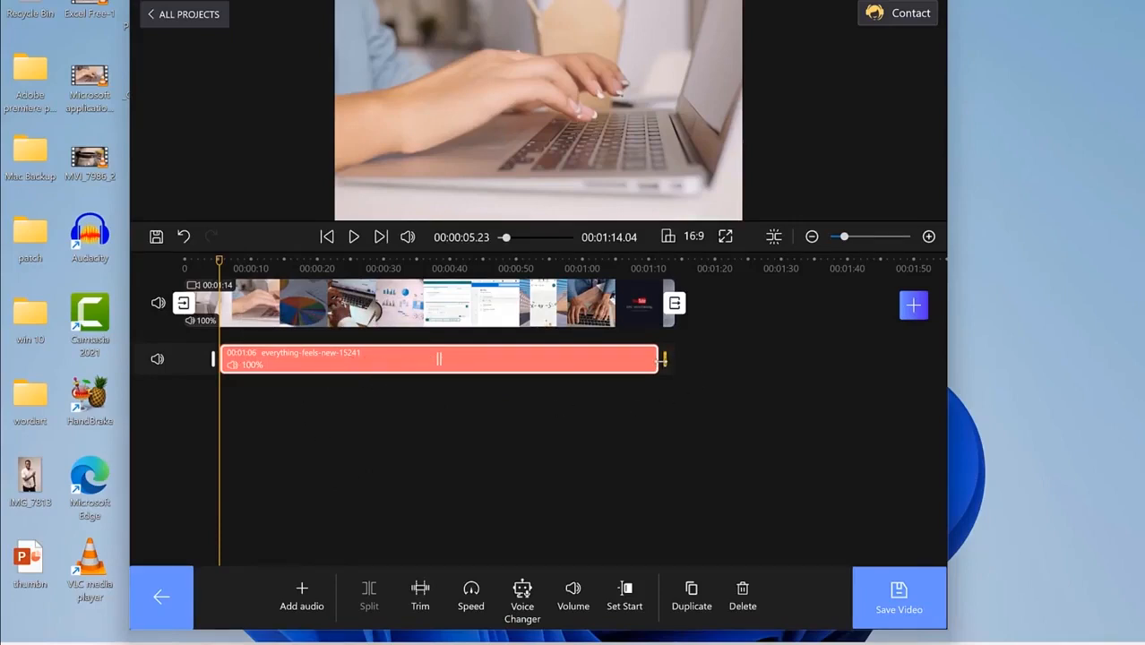
# Step: Try trimming the everything-feels-new-15241 audio clip from both ends and restore its full length
pyautogui.click(420, 588)
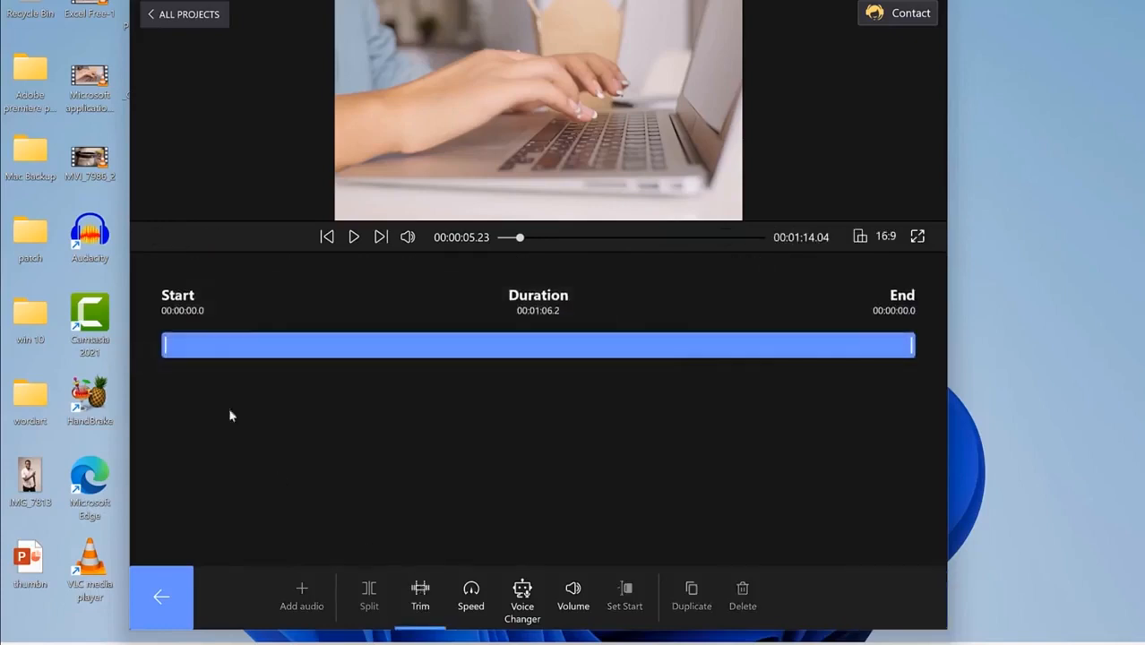
pyautogui.moveTo(167, 345); pyautogui.dragTo(446, 324)
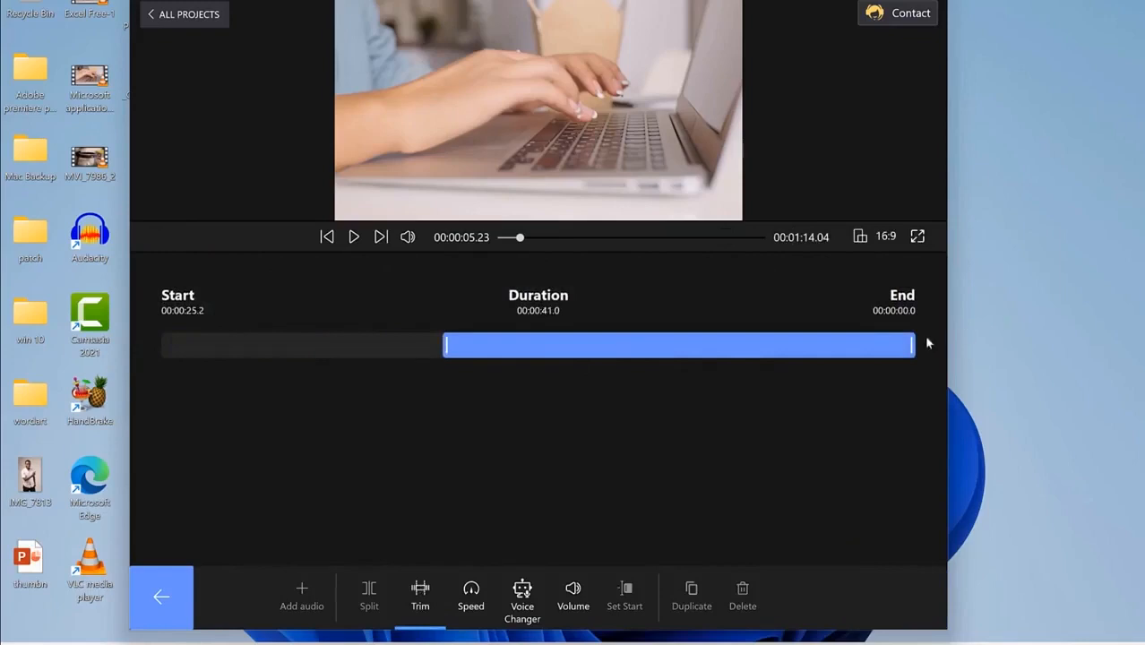
pyautogui.moveTo(908, 345); pyautogui.dragTo(677, 383)
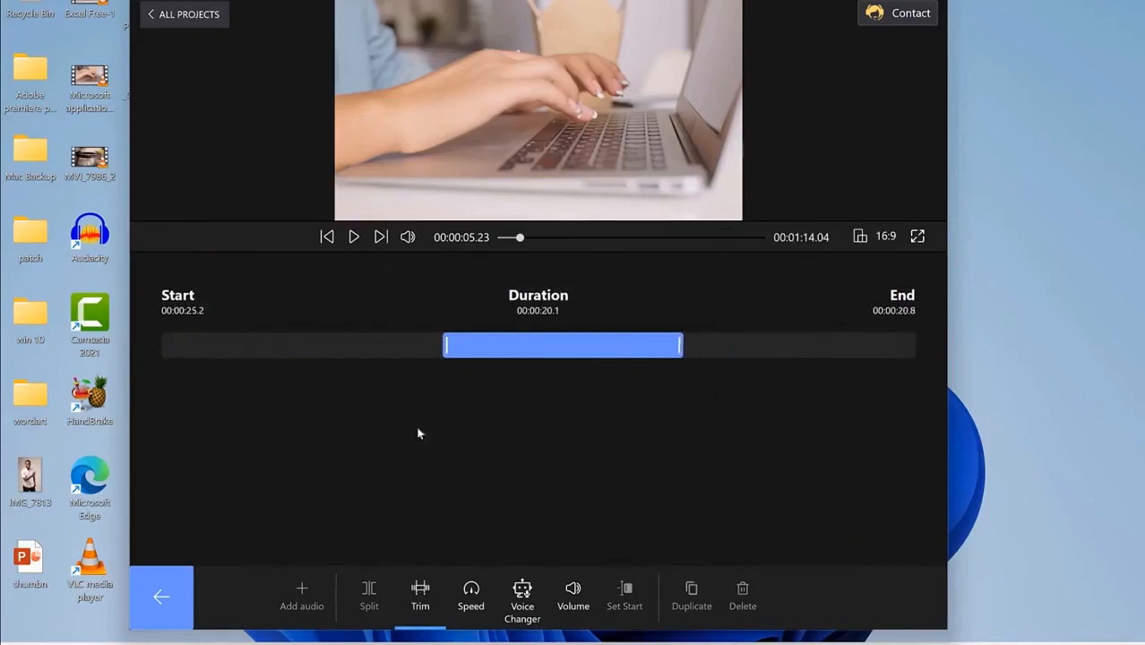
pyautogui.moveTo(445, 345); pyautogui.dragTo(155, 356)
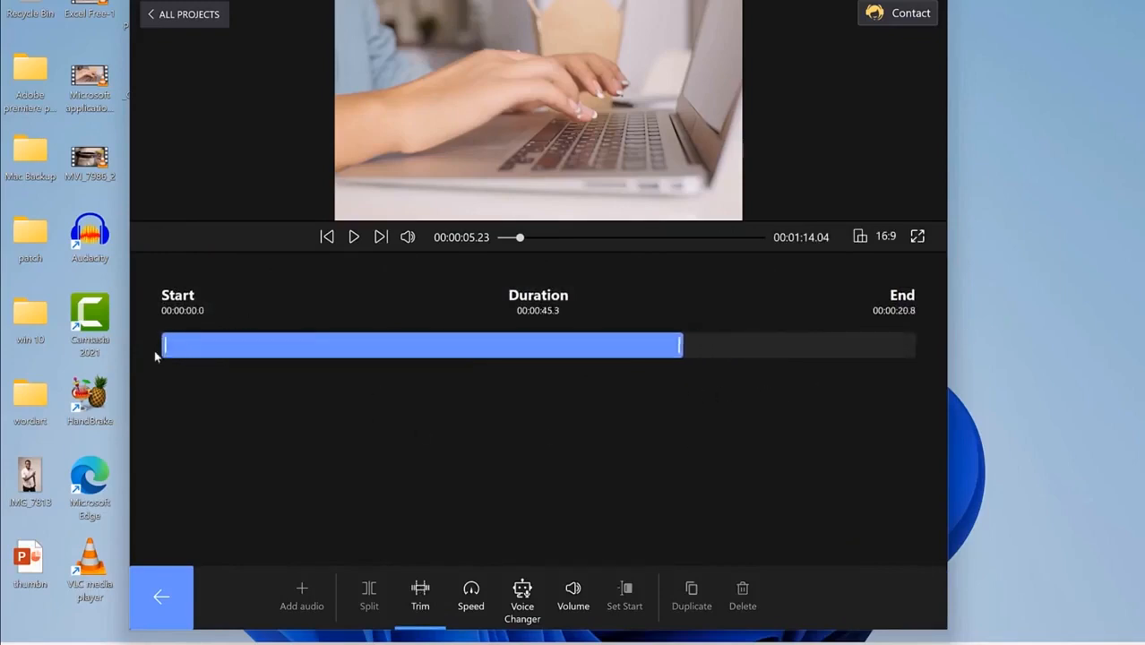
pyautogui.moveTo(683, 344); pyautogui.dragTo(956, 351)
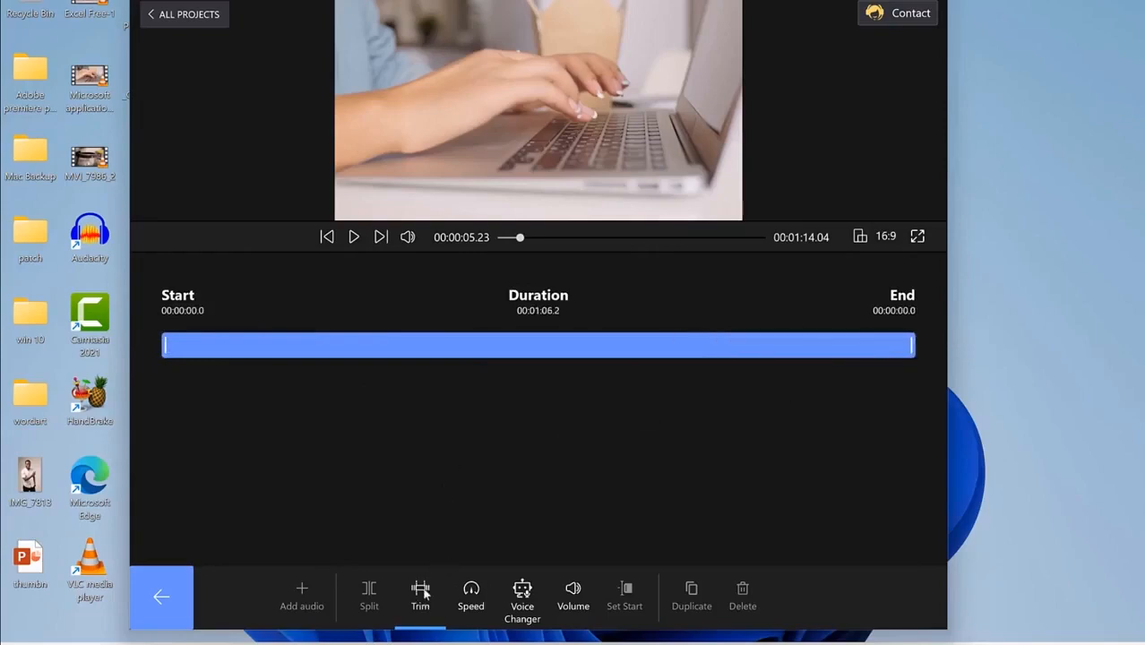
# Step: Examine the audio clip's speed settings and the available voice changer effects
pyautogui.click(470, 593)
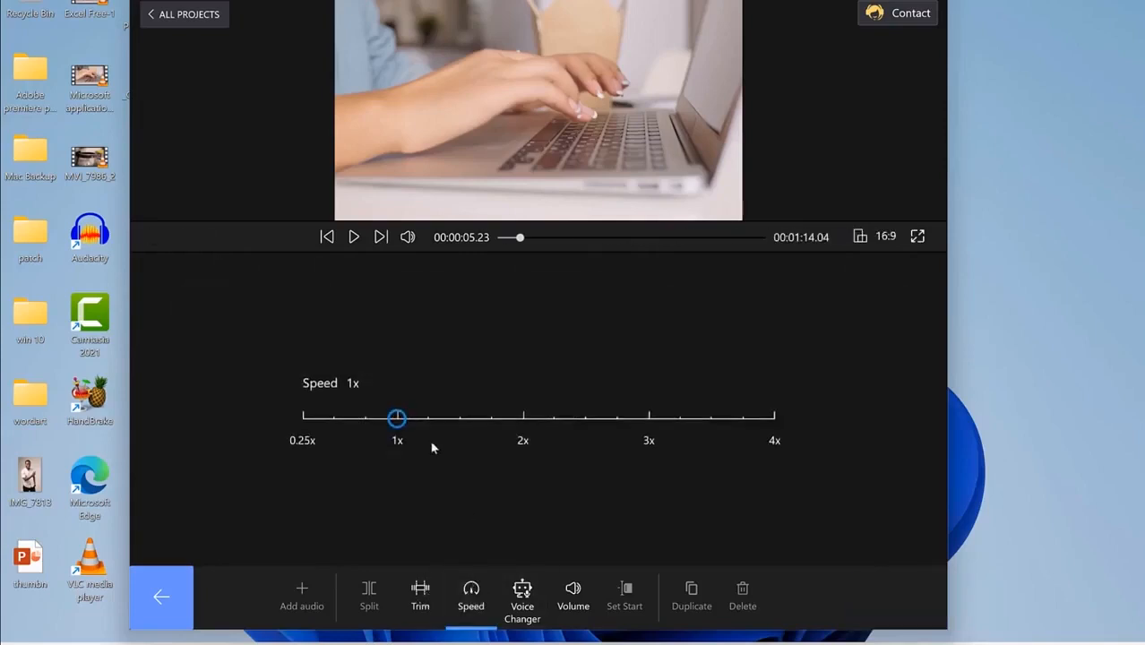
pyautogui.moveTo(397, 418)
pyautogui.mouseDown()
pyautogui.moveTo(751, 414)
pyautogui.moveTo(415, 455)
pyautogui.moveTo(395, 433)
pyautogui.mouseUp()
pyautogui.click(291, 601)
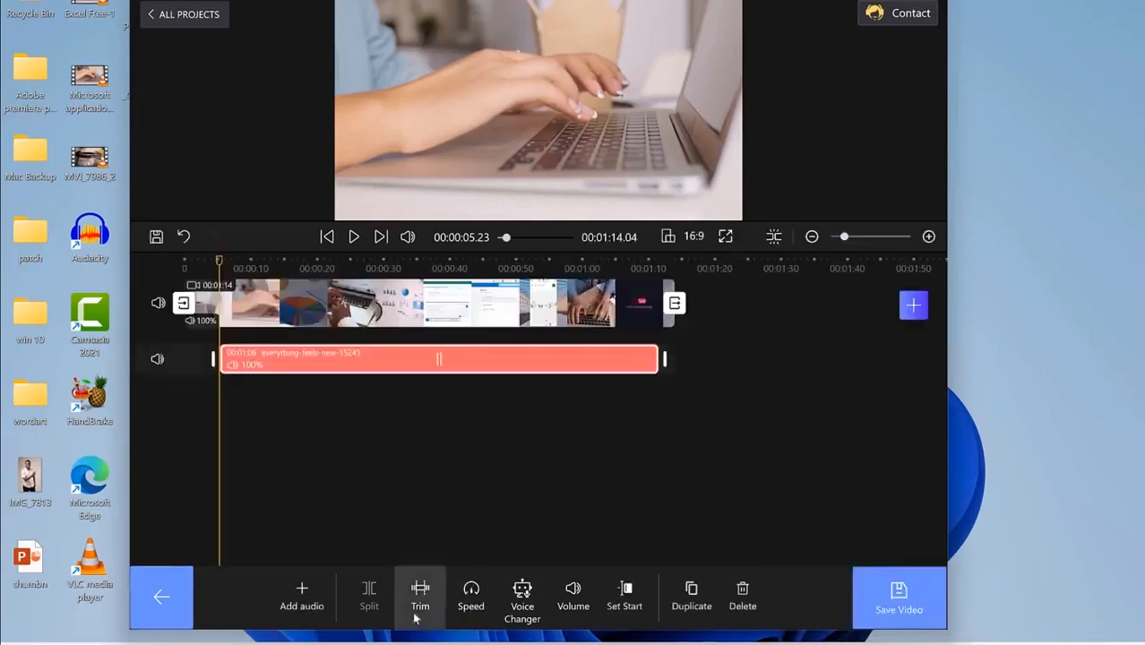
pyautogui.click(527, 598)
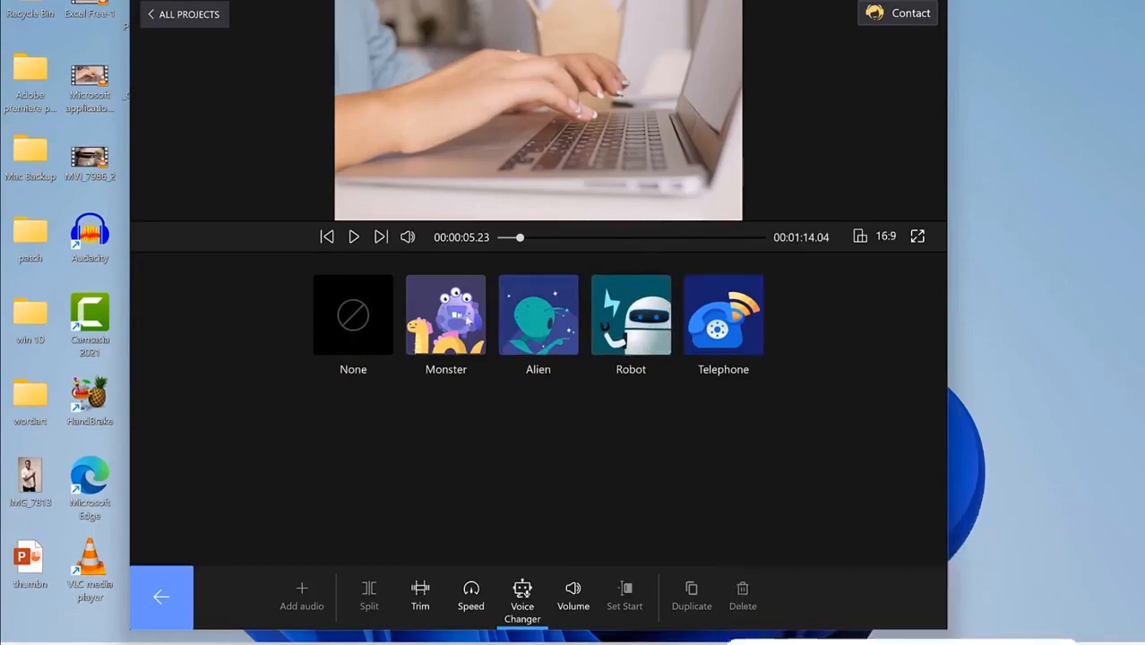
# Step: Set the everything-feels-new-15241 audio clip's volume to 0%, with a 0 s fade-in and a 5 s fade-out
pyautogui.click(573, 594)
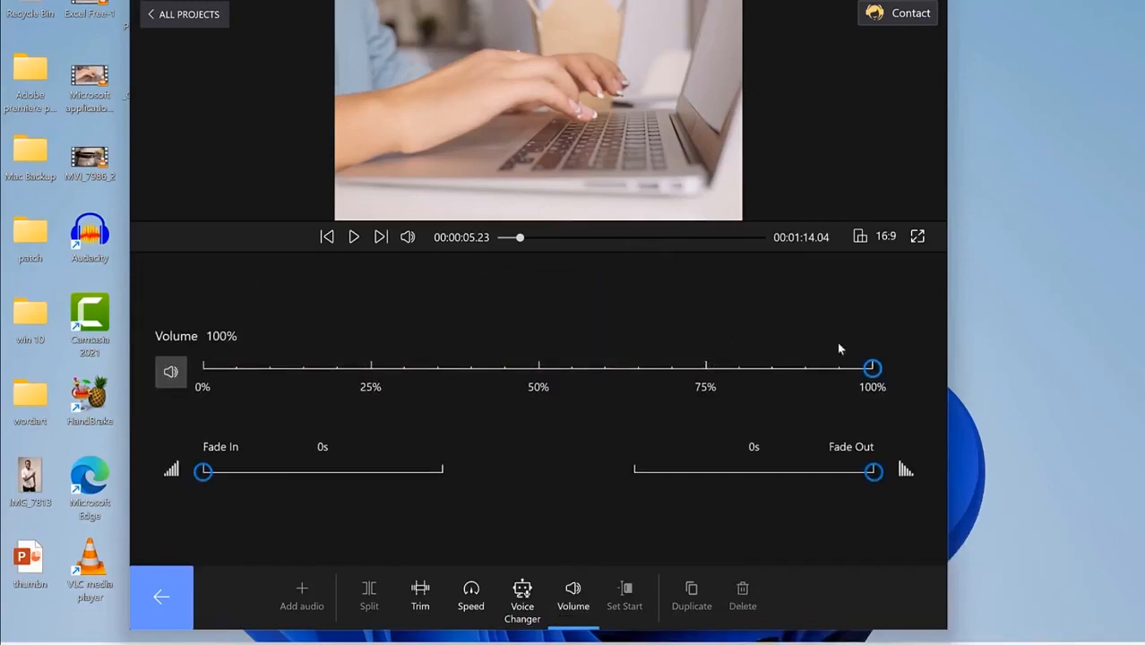
pyautogui.moveTo(874, 372)
pyautogui.moveTo(874, 373); pyautogui.dragTo(370, 378)
pyautogui.moveTo(201, 472); pyautogui.dragTo(298, 471)
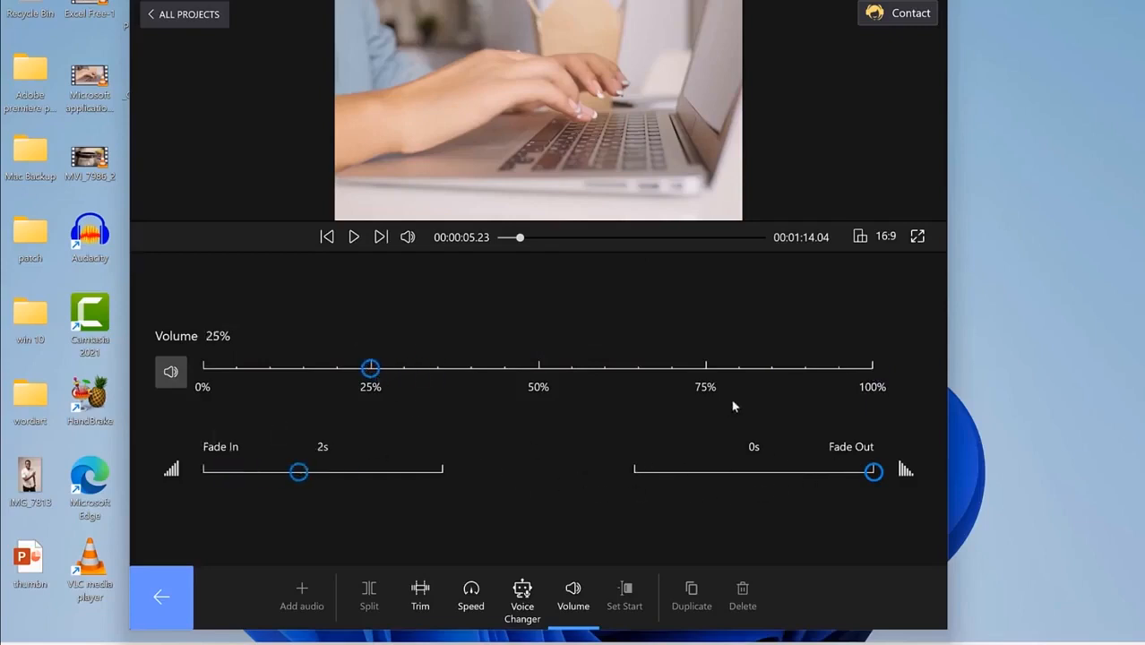
pyautogui.moveTo(874, 471); pyautogui.dragTo(743, 473)
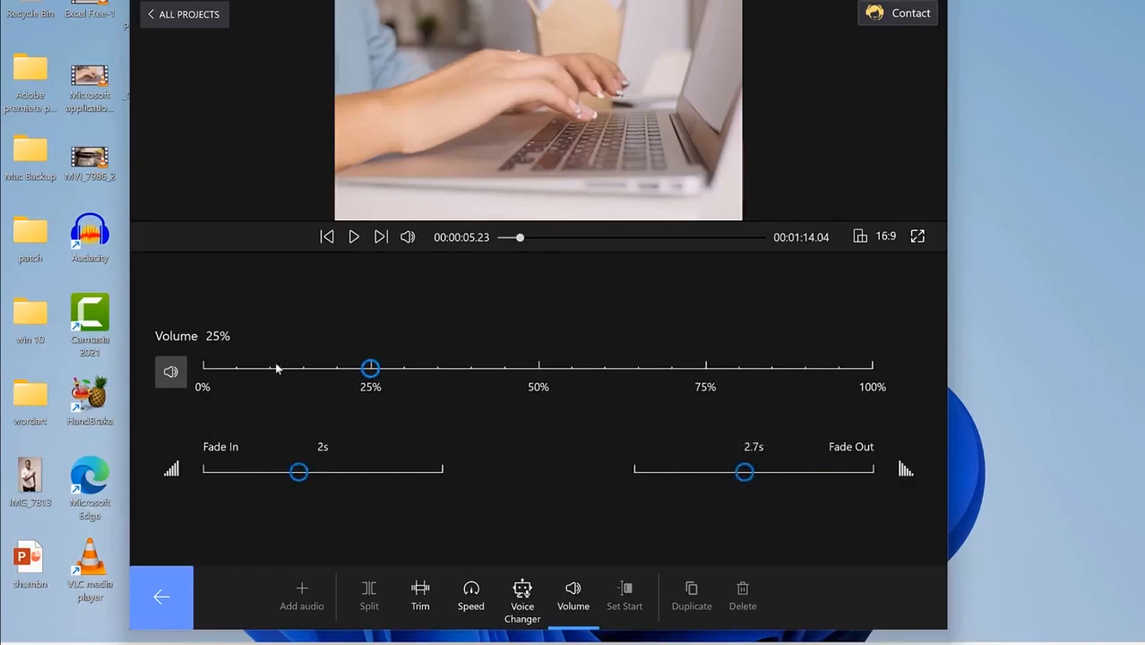
pyautogui.moveTo(364, 373); pyautogui.dragTo(201, 369)
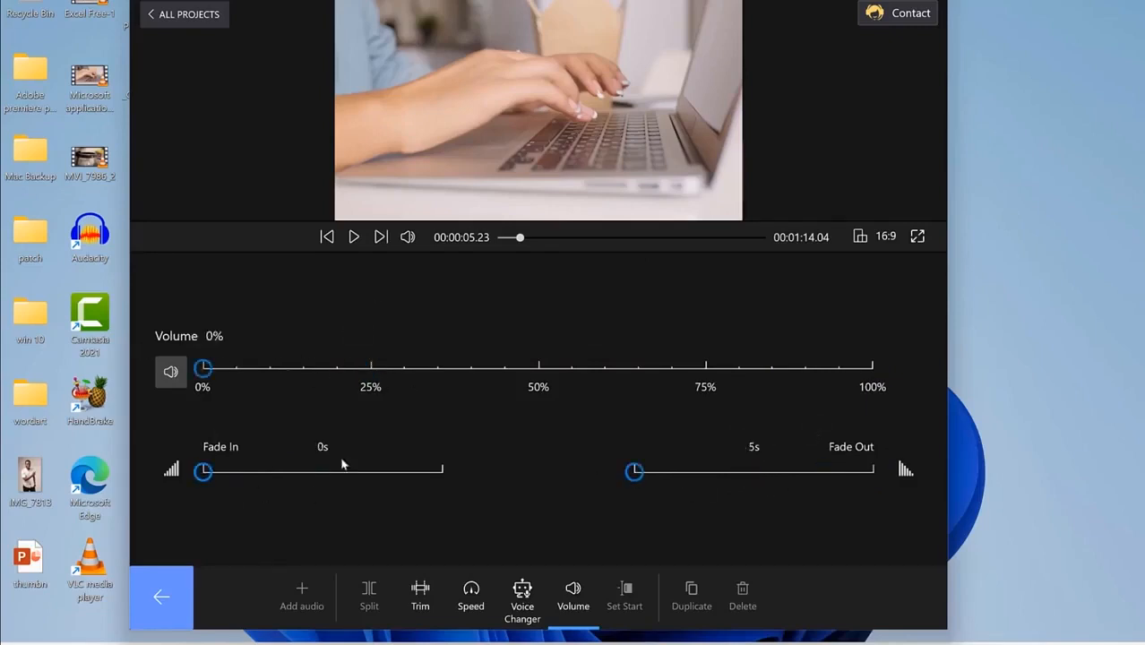
pyautogui.click(163, 598)
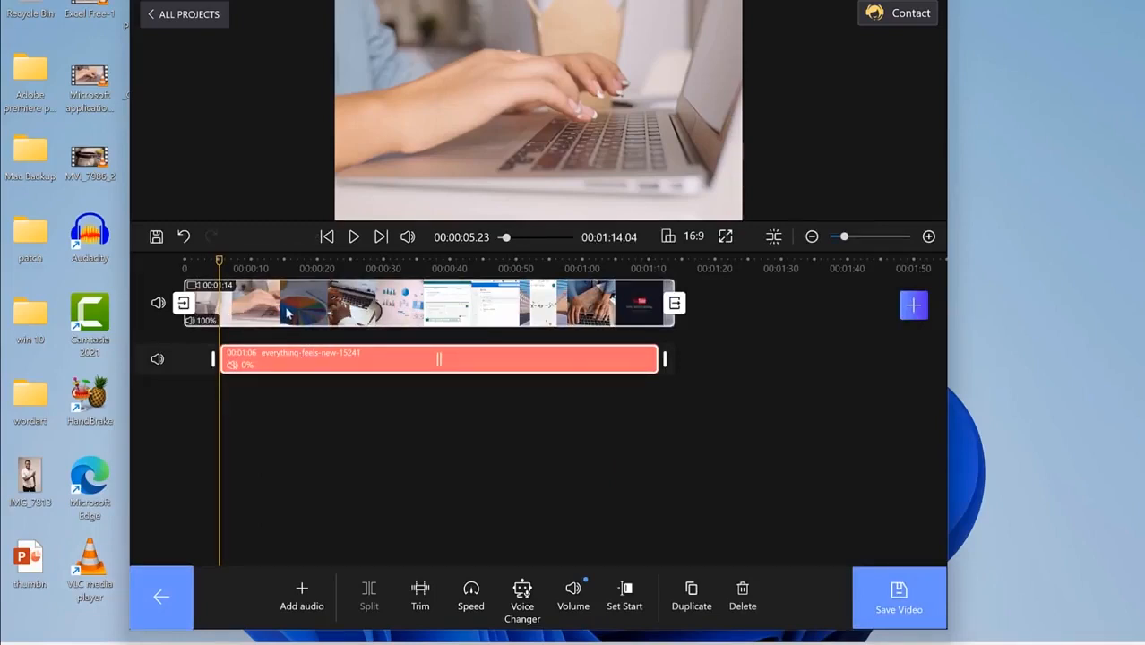
# Step: Place the playhead at 00:00:31.04 and browse the built-in background music tracks
pyautogui.click(390, 302)
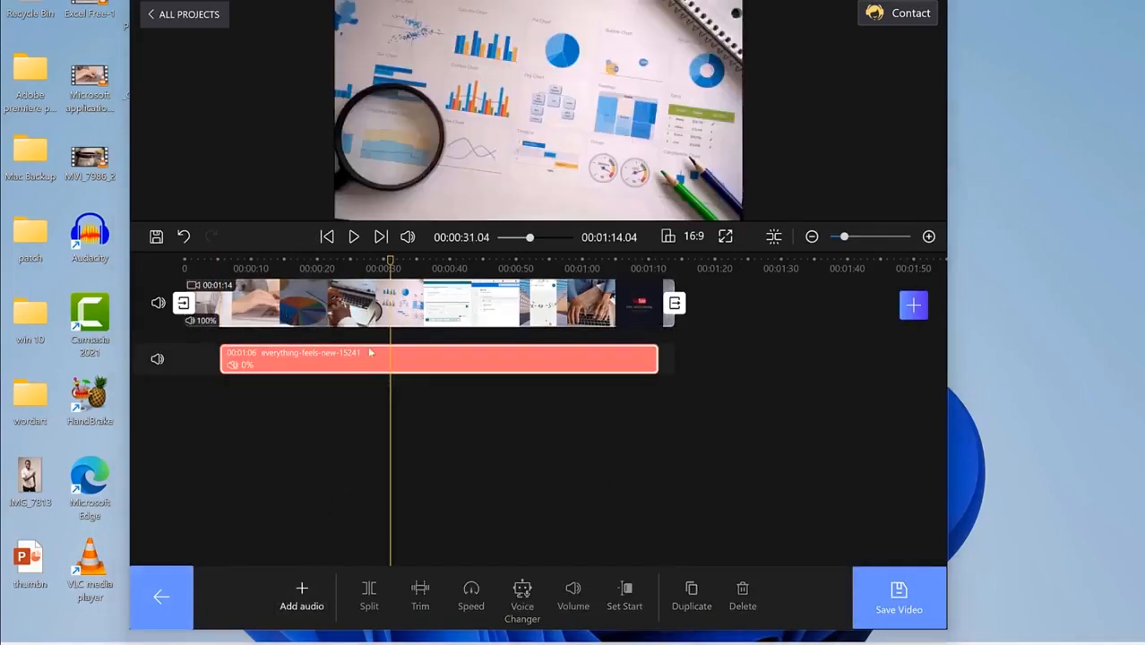
pyautogui.click(295, 607)
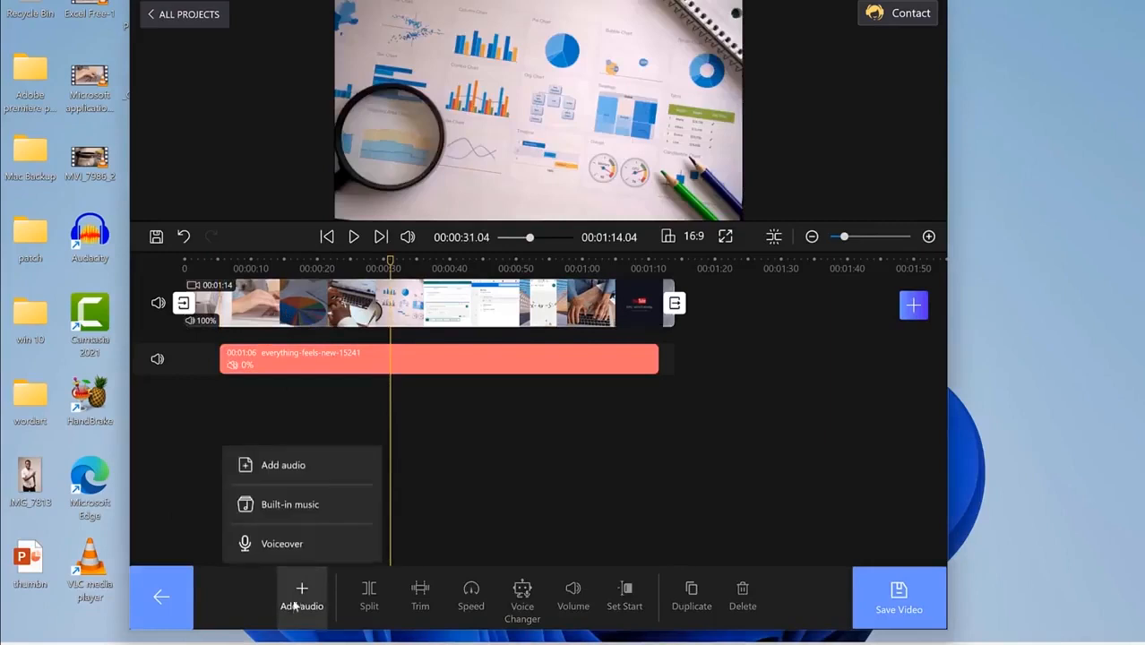
pyautogui.click(298, 505)
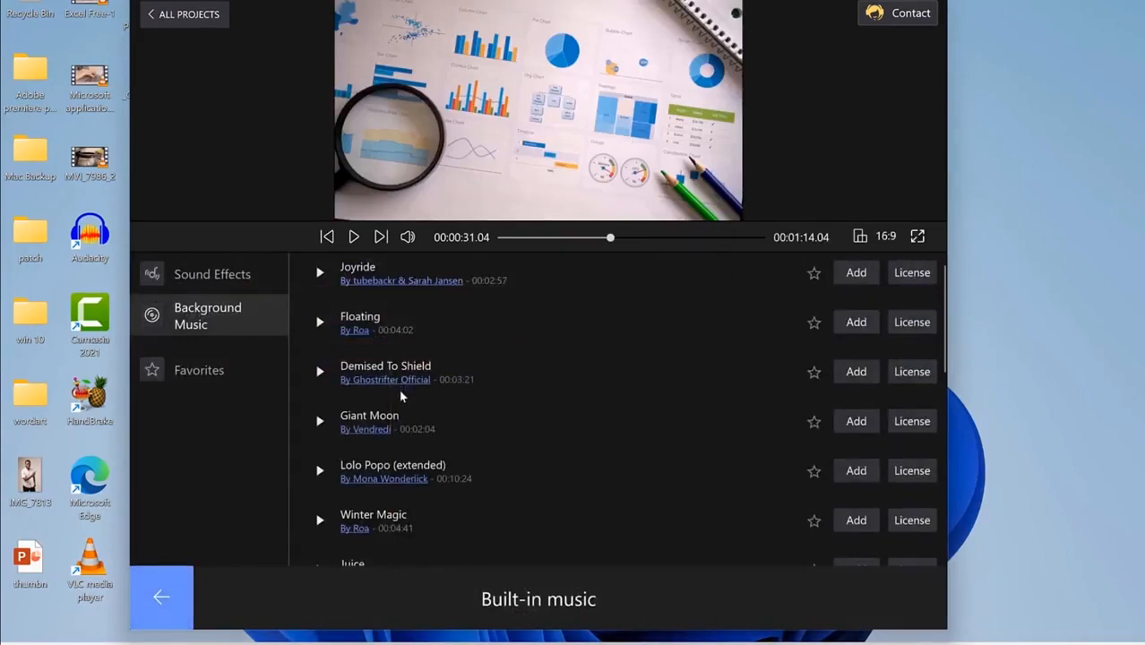
pyautogui.scroll(-5, 403, 415)
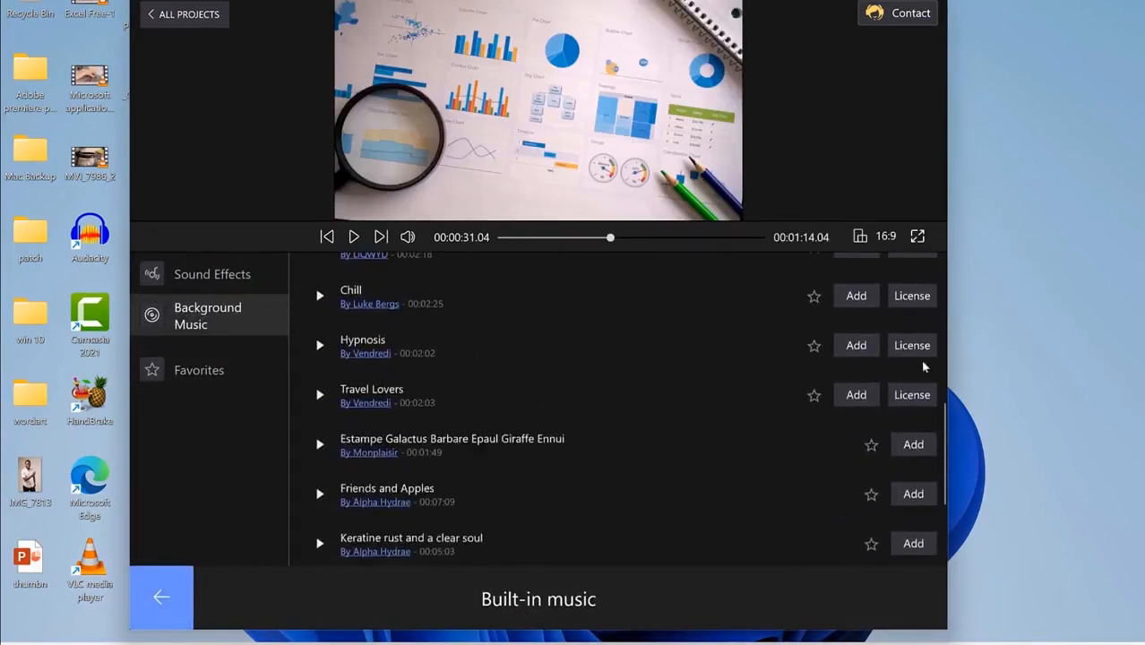
pyautogui.scroll(-3, 526, 400)
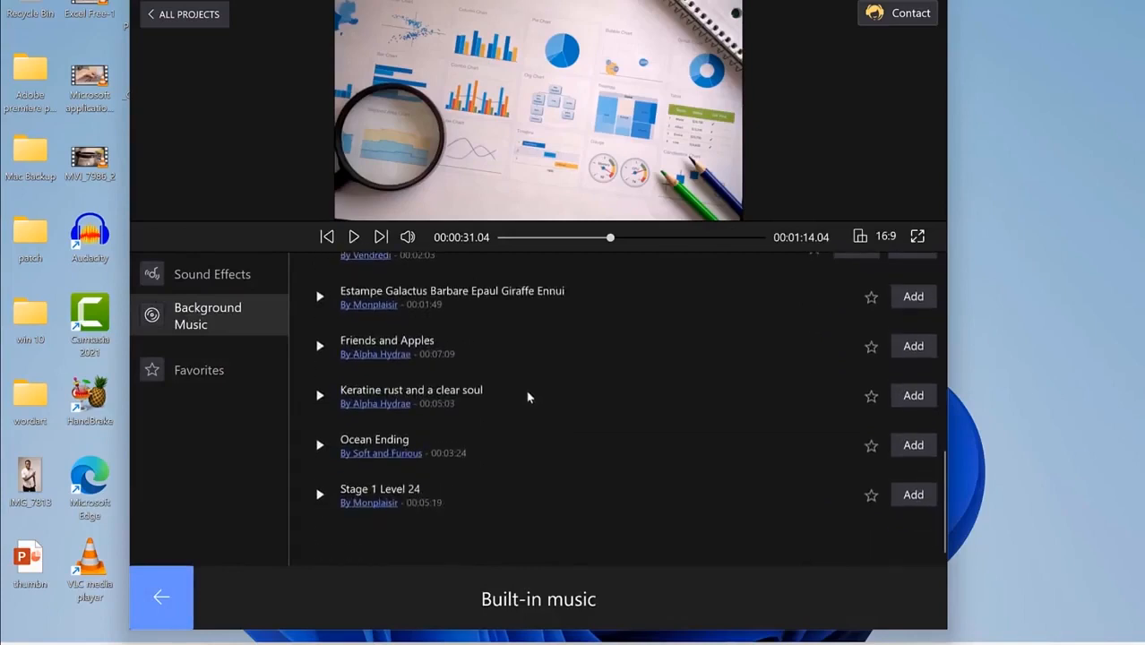
pyautogui.scroll(8, 469, 386)
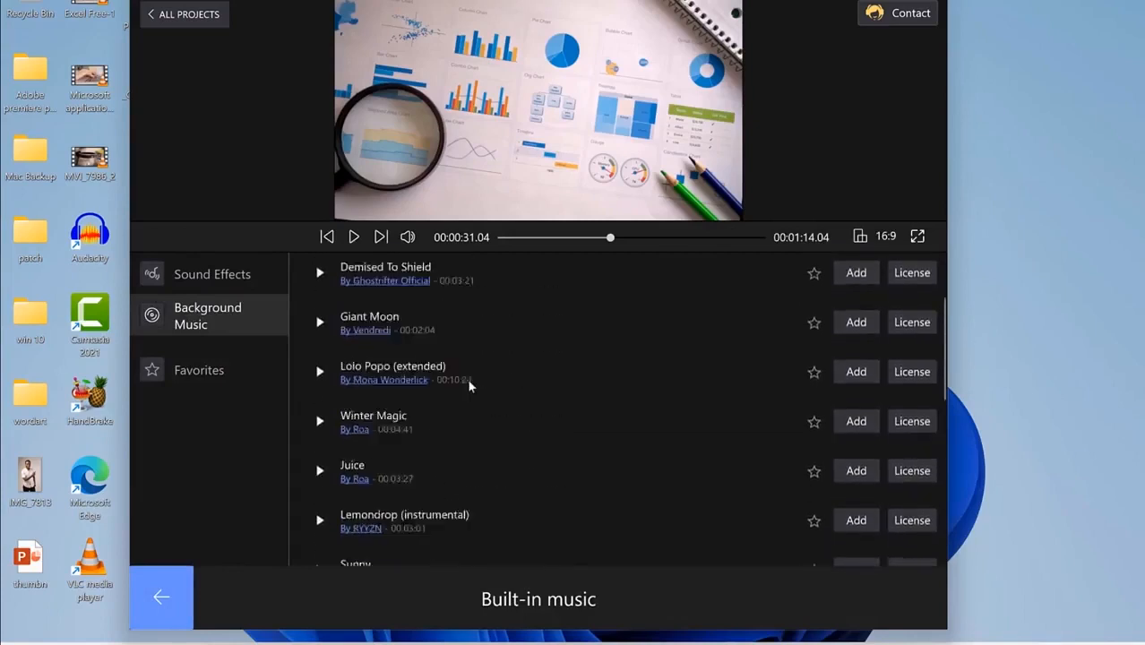
# Step: Preview the Complete and Creaky Door sound effects and look through the built-in background music and favorites lists
pyautogui.click(252, 274)
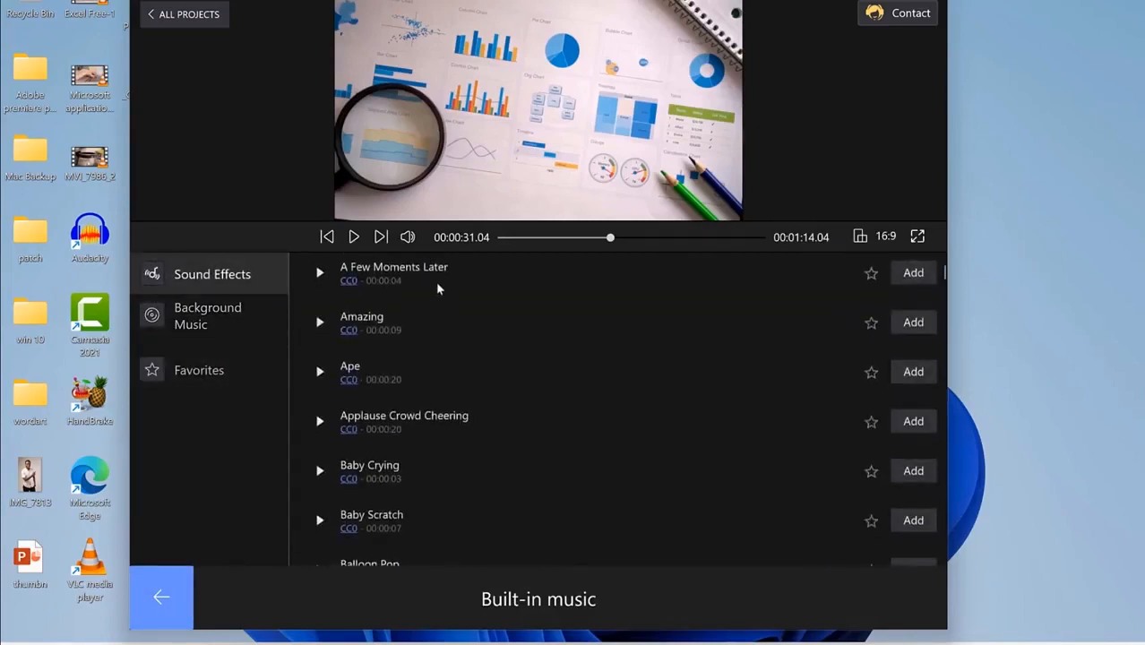
pyautogui.scroll(-6, 442, 304)
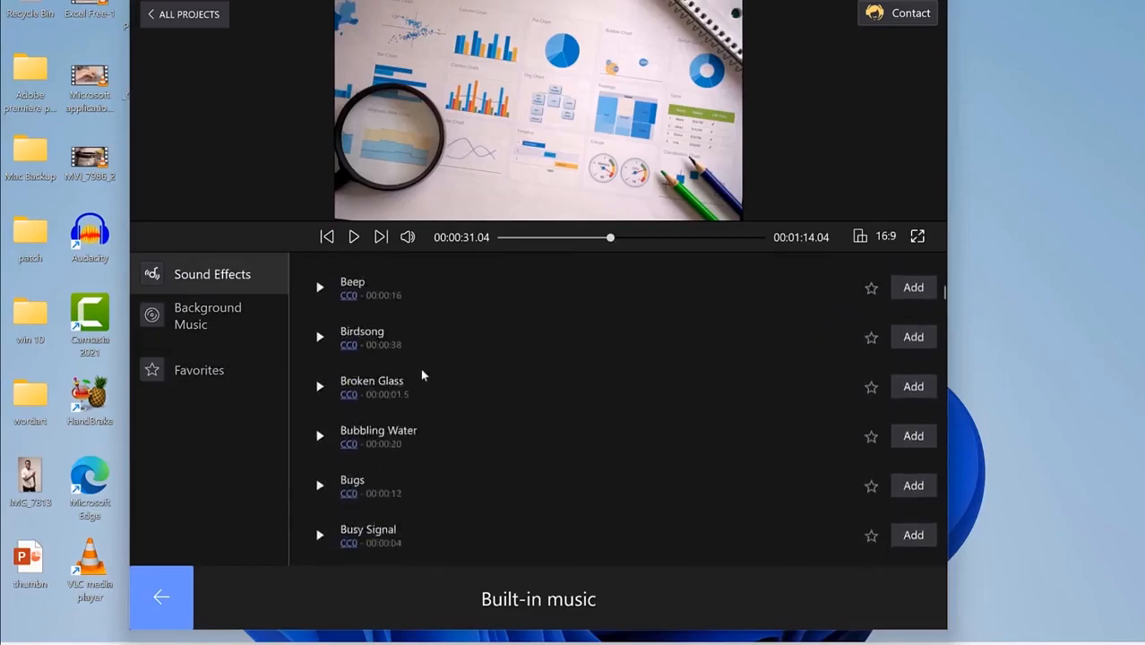
pyautogui.scroll(-7, 424, 375)
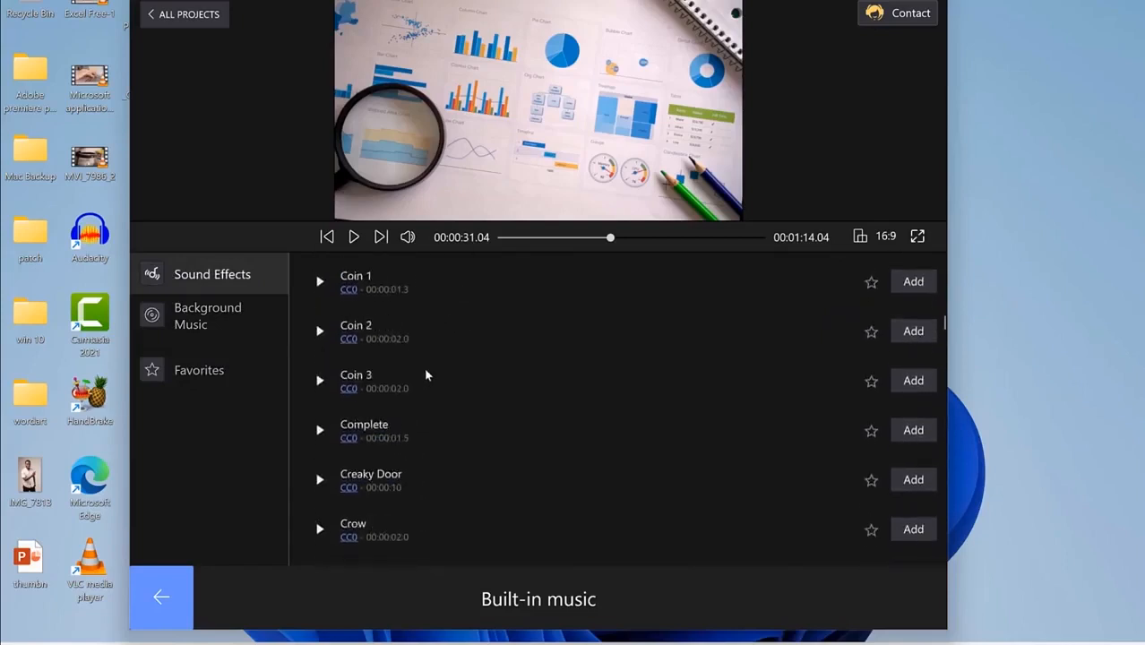
pyautogui.click(320, 335)
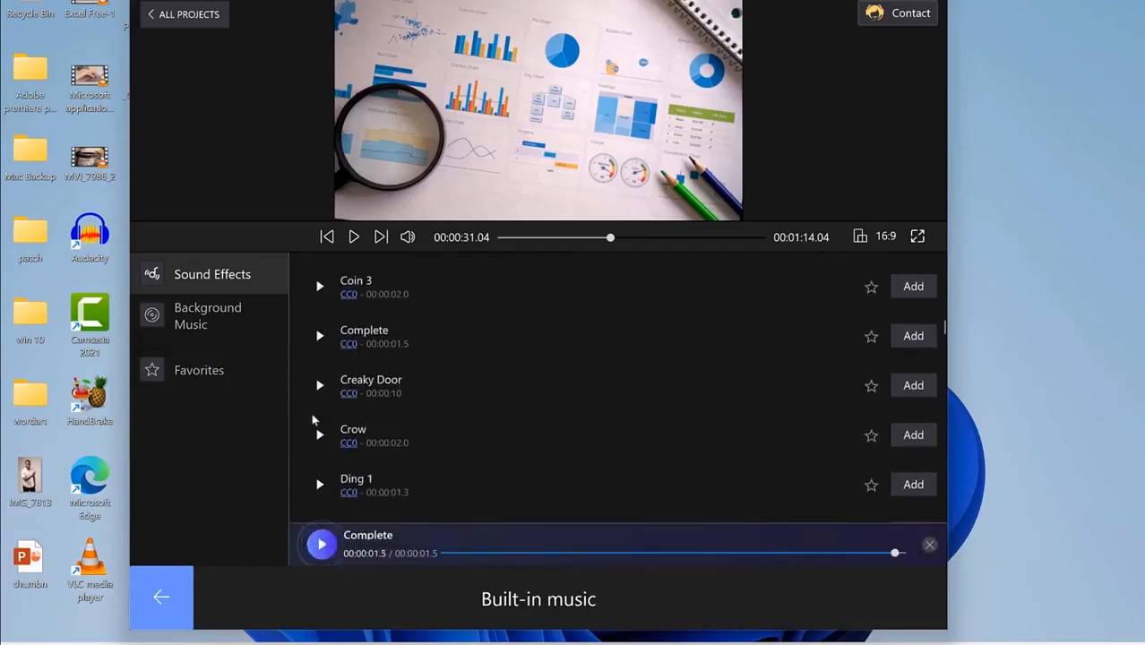
pyautogui.click(318, 386)
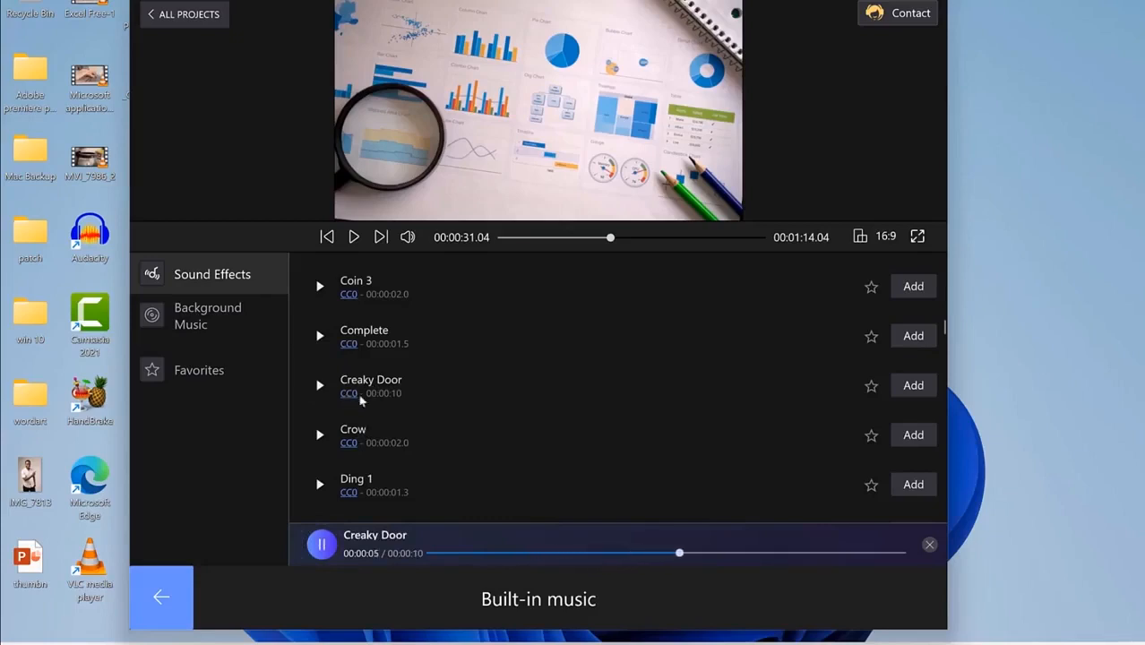
pyautogui.click(321, 543)
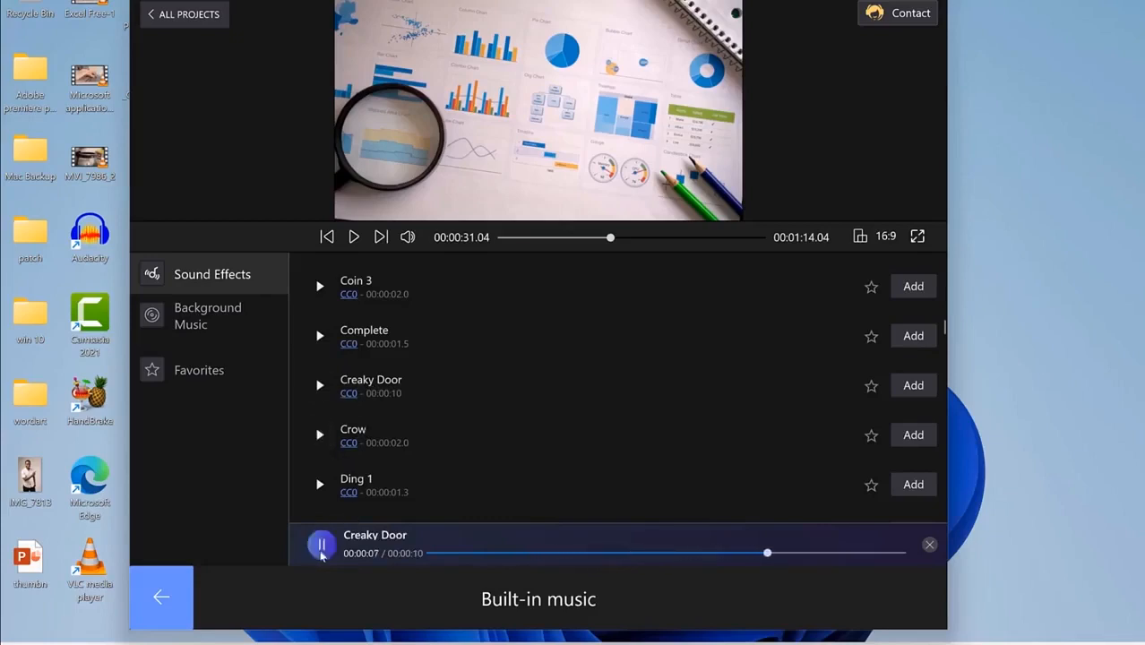
pyautogui.scroll(4, 411, 428)
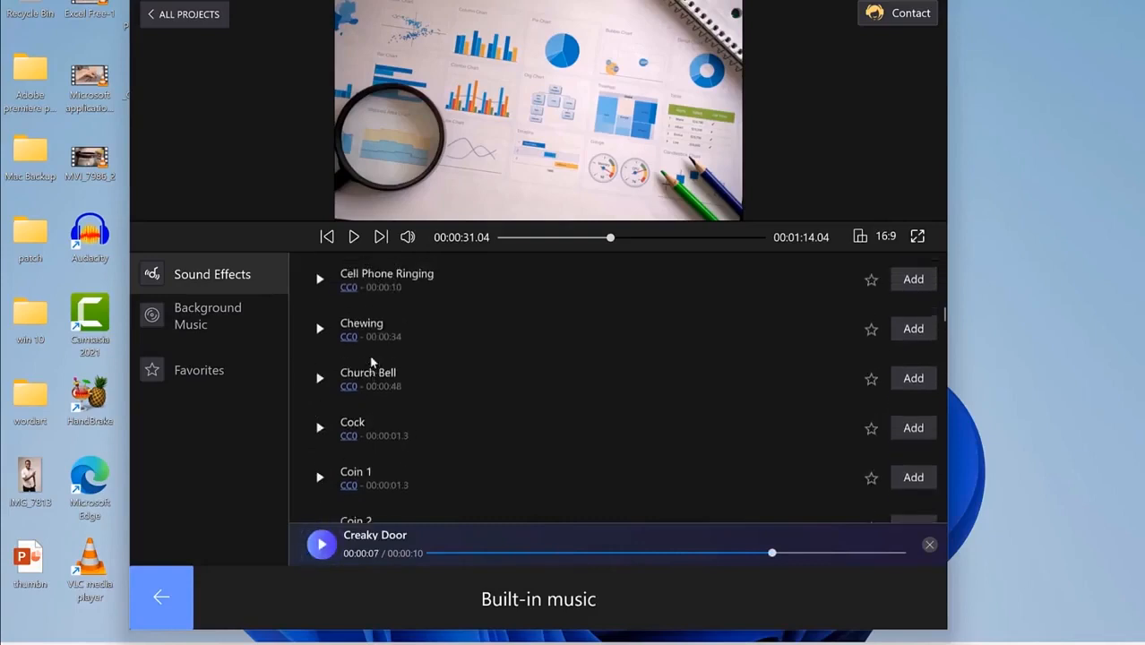
pyautogui.scroll(3, 362, 359)
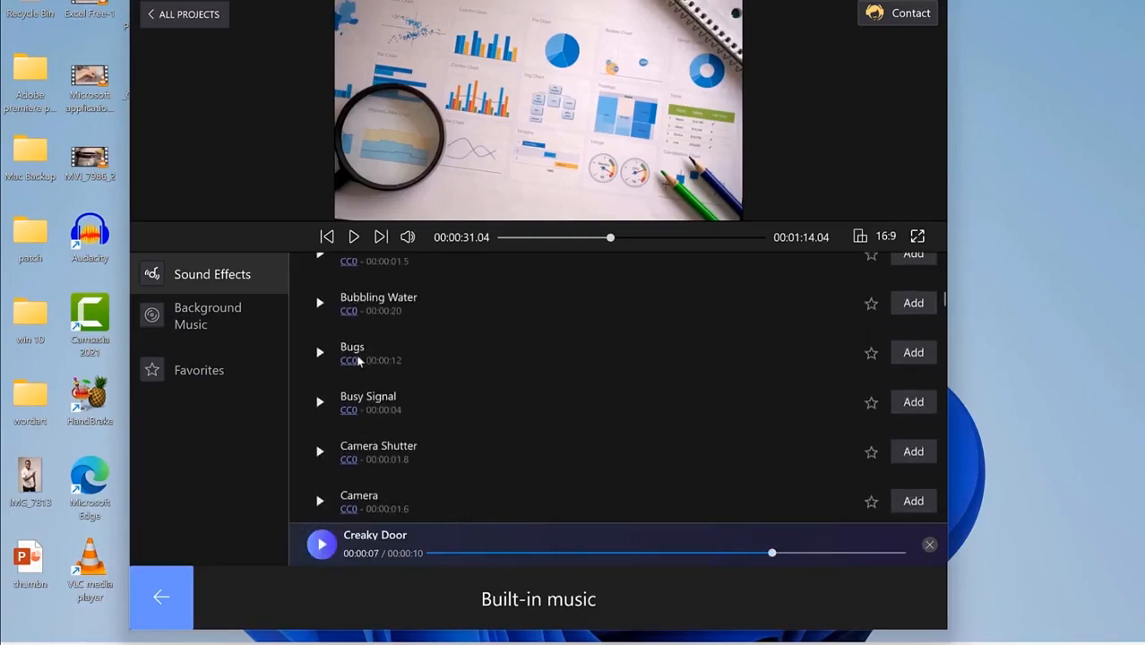
pyautogui.scroll(10, 363, 358)
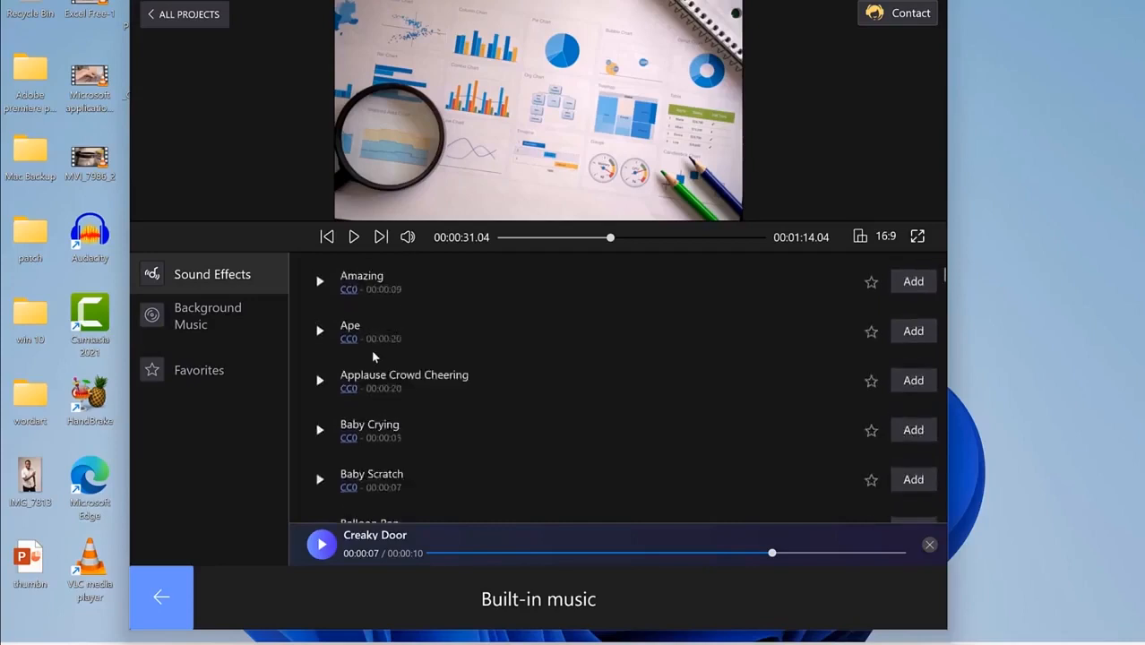
pyautogui.click(269, 318)
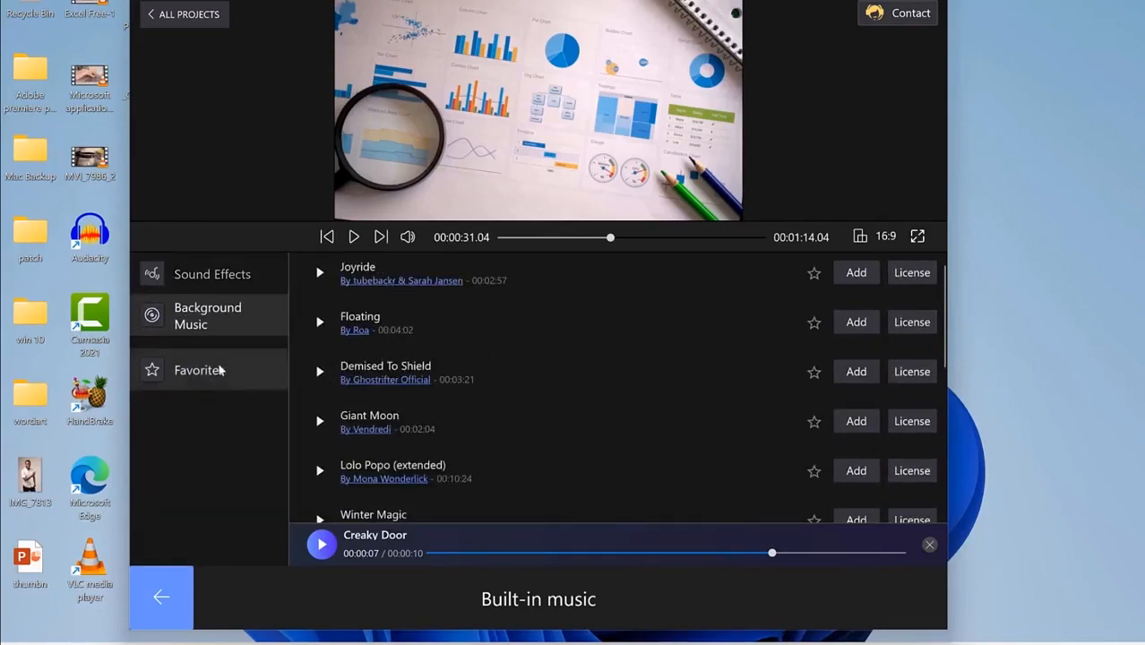
pyautogui.click(218, 370)
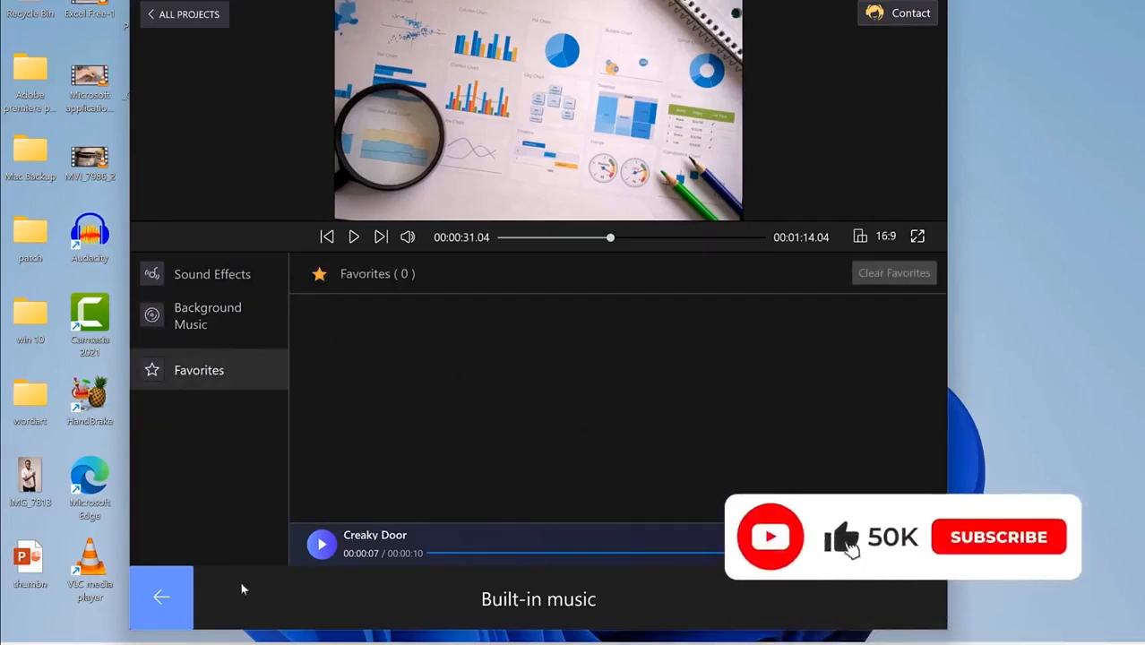
# Step: Add the built-in sound effect A Few Moments Later at 00:00:31.04 and try to stretch the clip's end
pyautogui.click(234, 278)
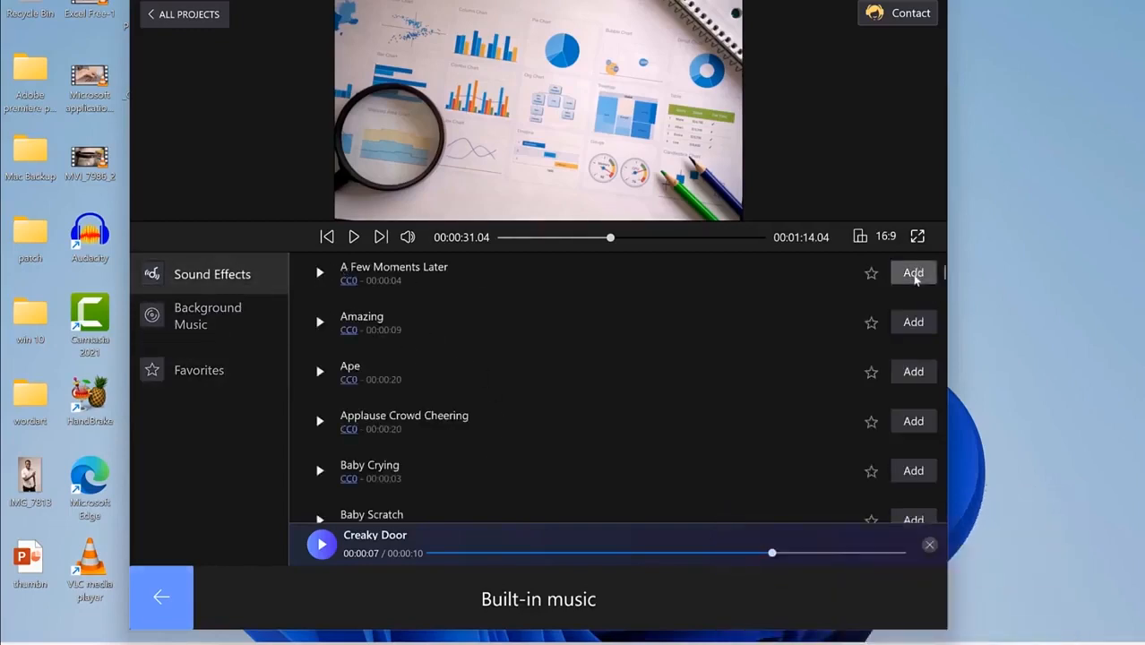
pyautogui.click(914, 273)
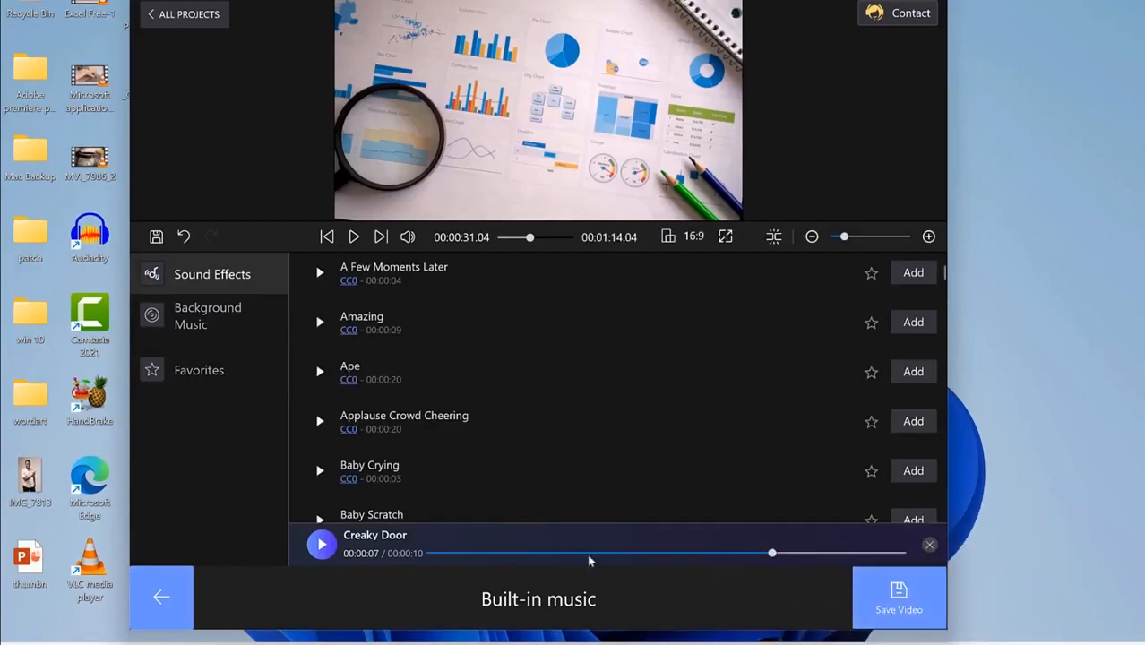
pyautogui.click(184, 598)
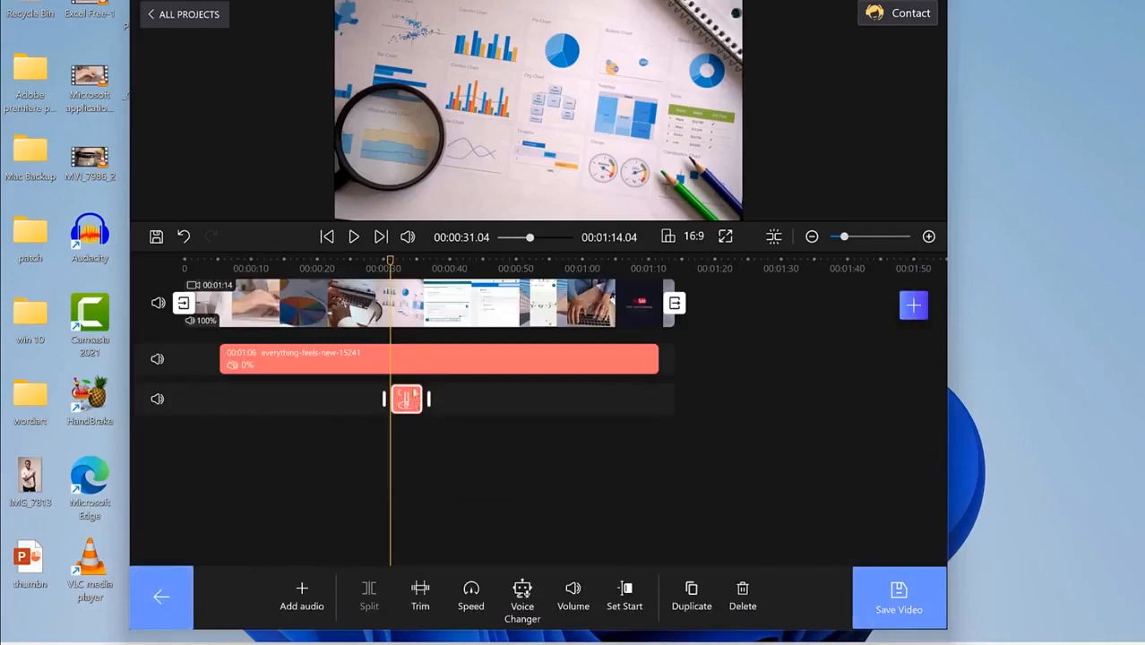
pyautogui.moveTo(430, 403); pyautogui.dragTo(578, 407)
pyautogui.moveTo(430, 396); pyautogui.dragTo(426, 429)
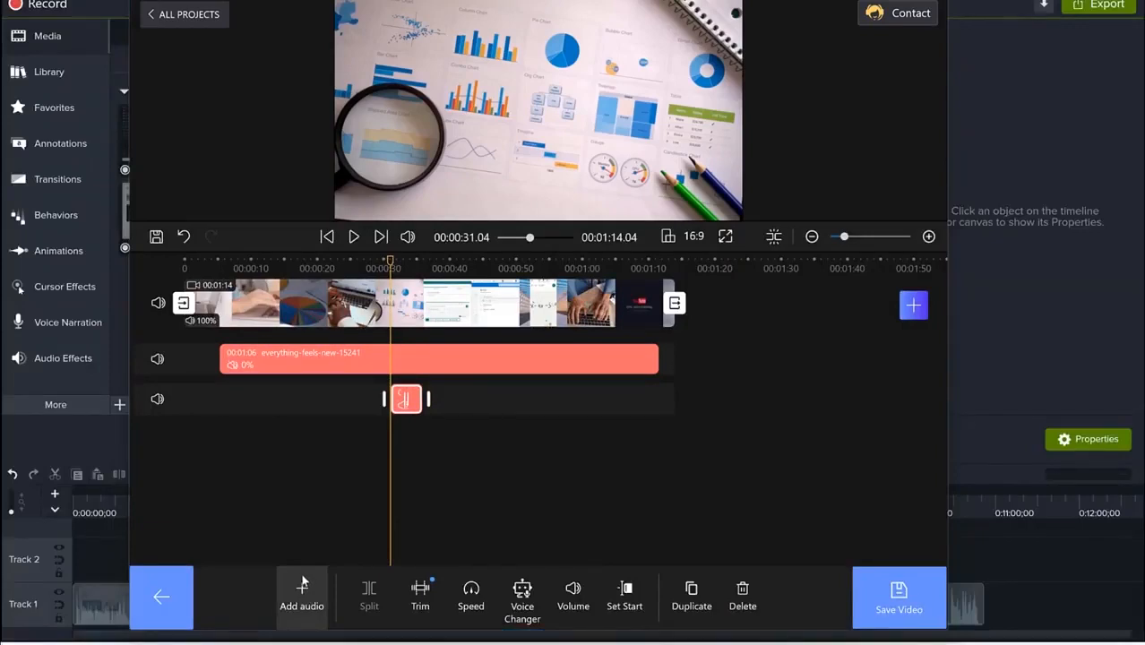
# Step: Record a voiceover of about 9 seconds at 00:00:31.04 and return to the audio timeline
pyautogui.click(308, 602)
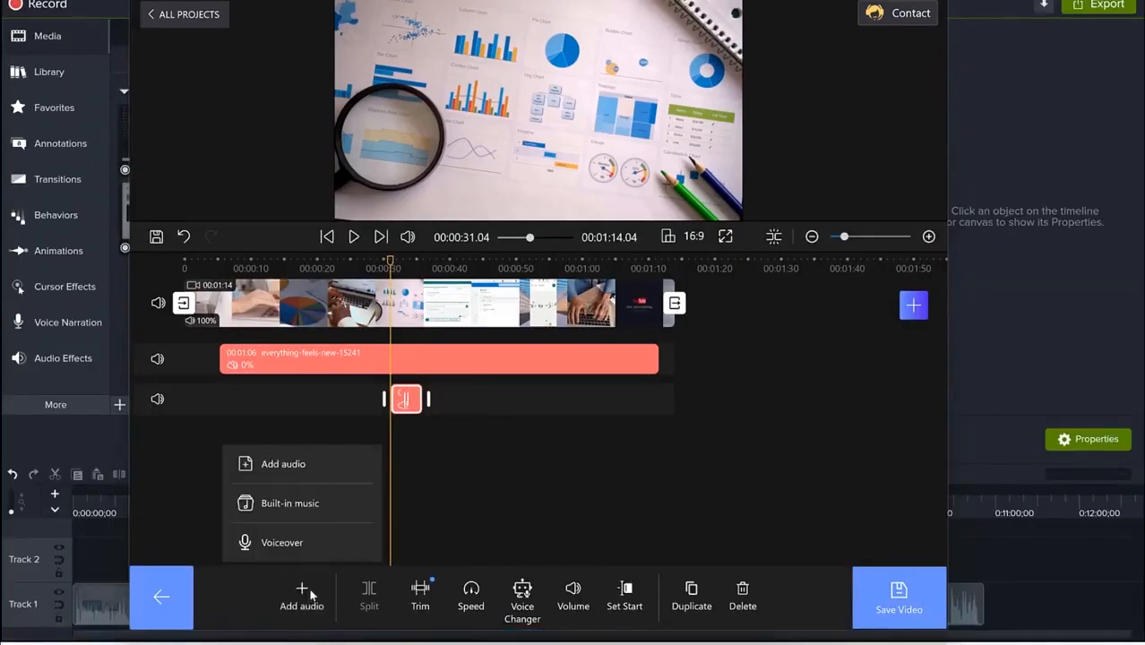
pyautogui.click(283, 543)
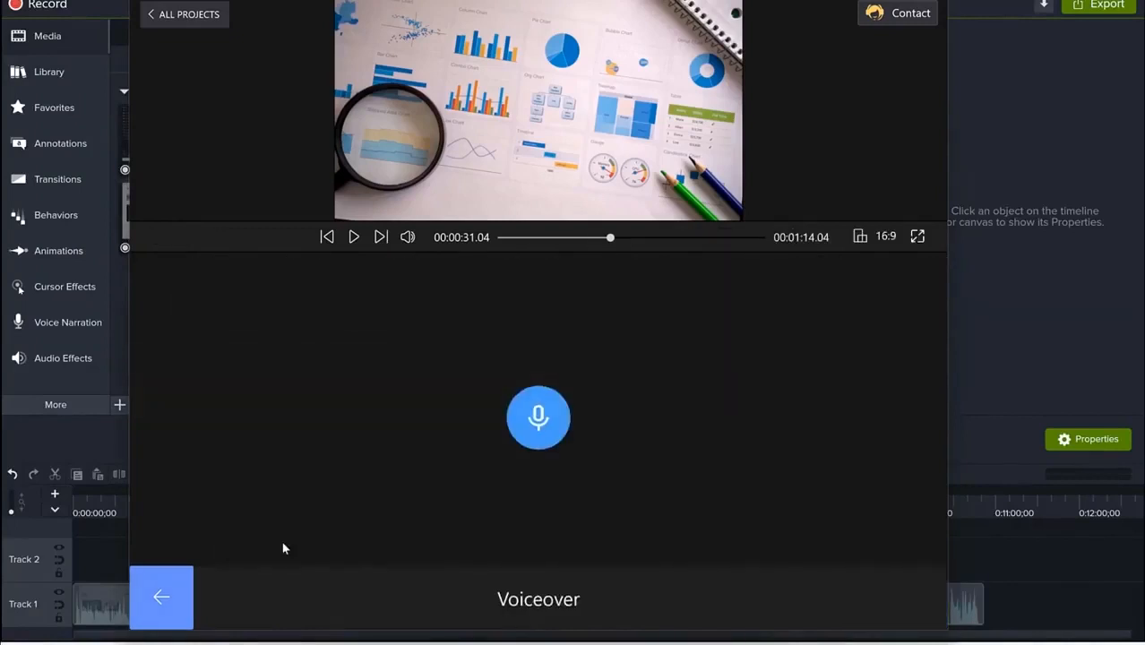
pyautogui.click(538, 417)
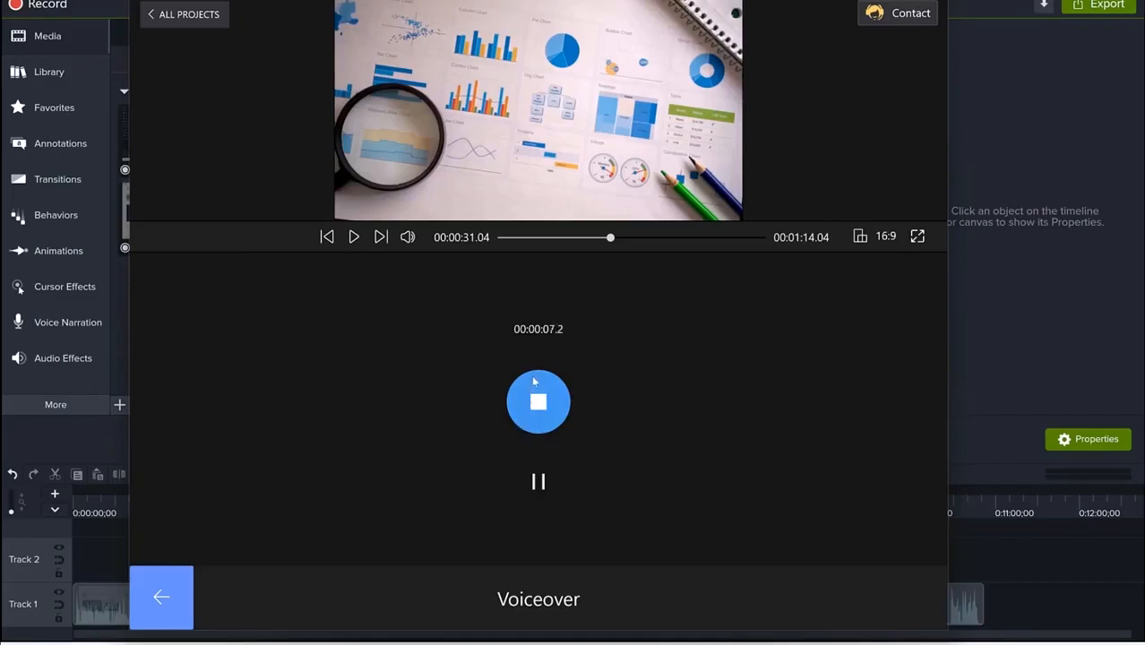
pyautogui.click(538, 411)
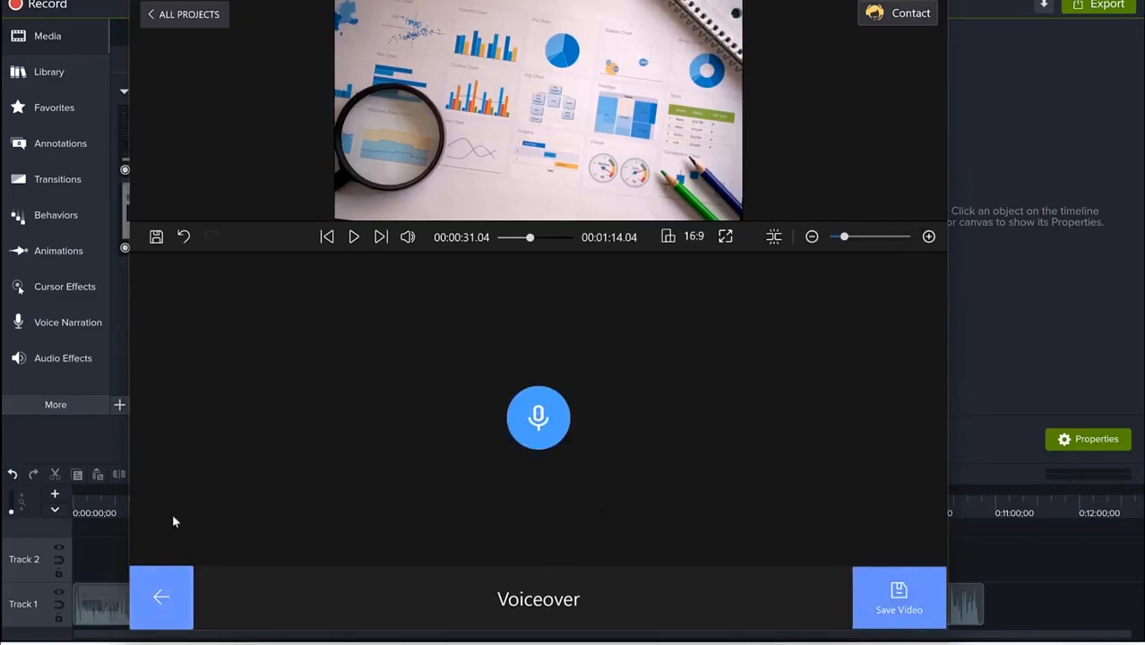
pyautogui.click(162, 598)
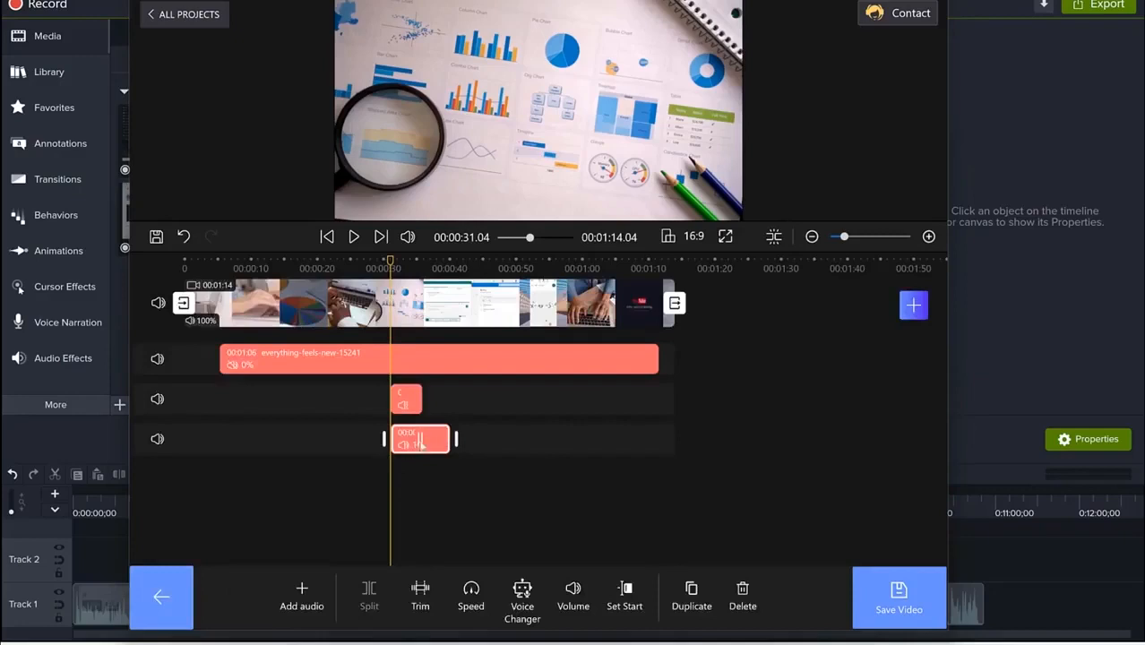
# Step: Play back the recorded voiceover on its own, with the video, music and sound effect tracks temporarily muted
pyautogui.click(156, 305)
pyautogui.click(156, 306)
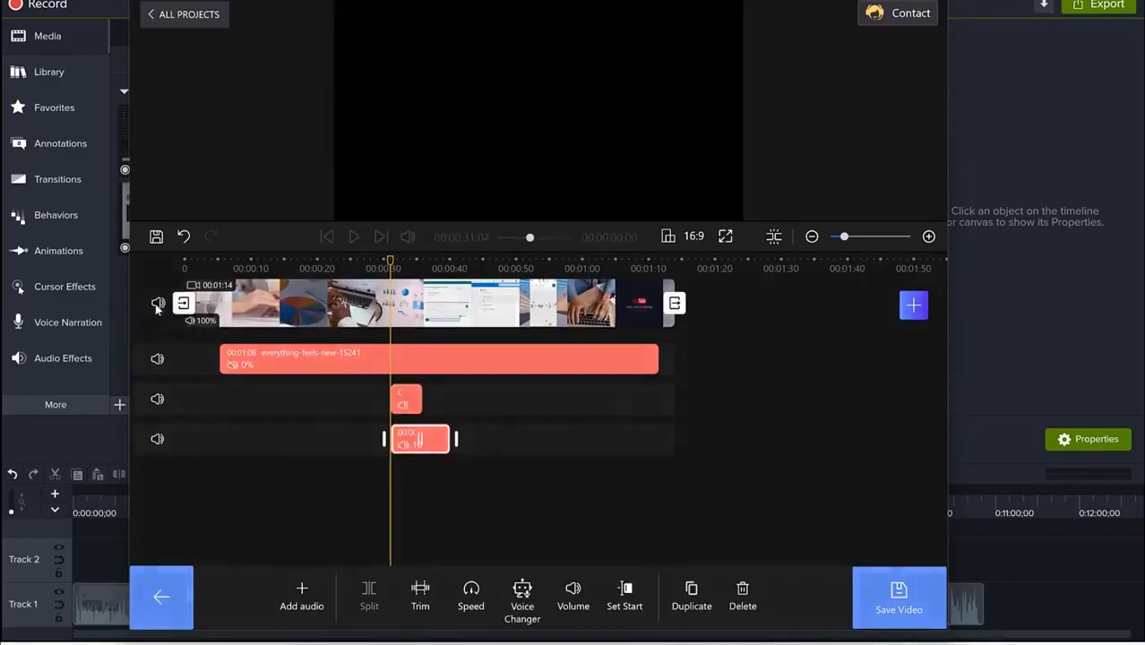
pyautogui.click(159, 359)
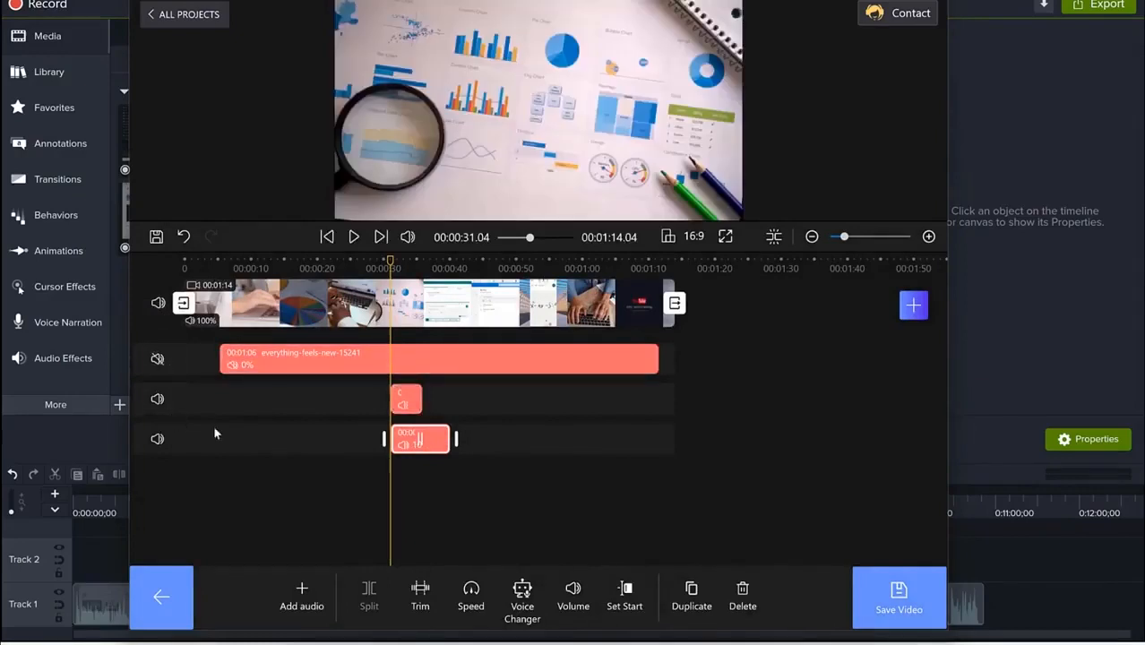
pyautogui.click(155, 438)
pyautogui.click(354, 236)
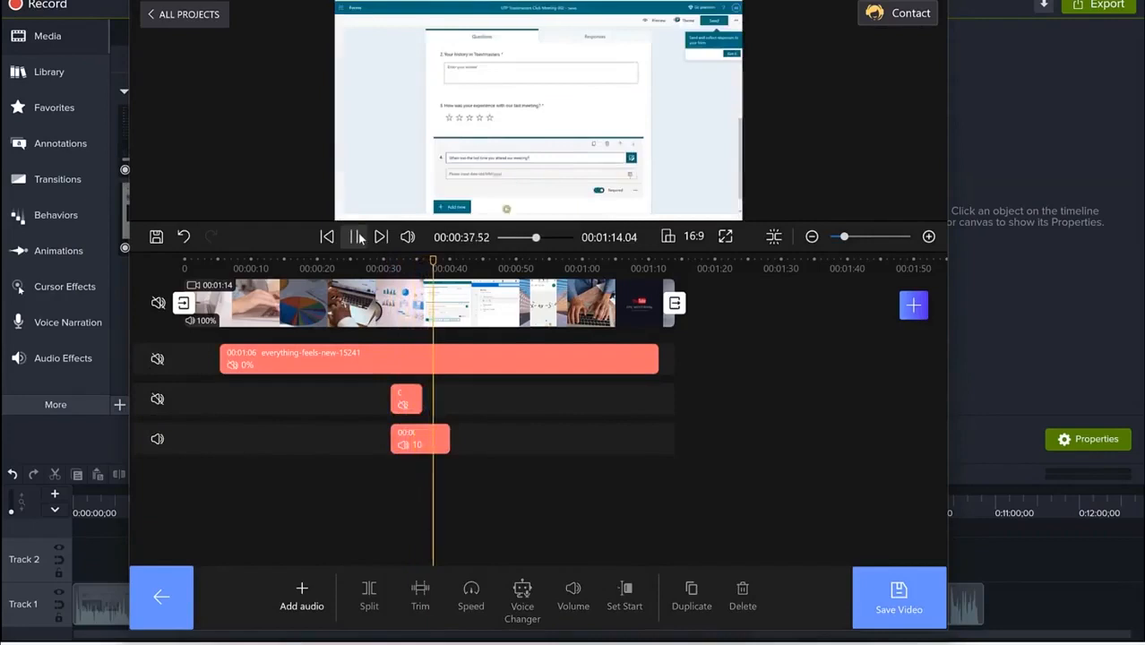
pyautogui.click(358, 236)
pyautogui.click(158, 303)
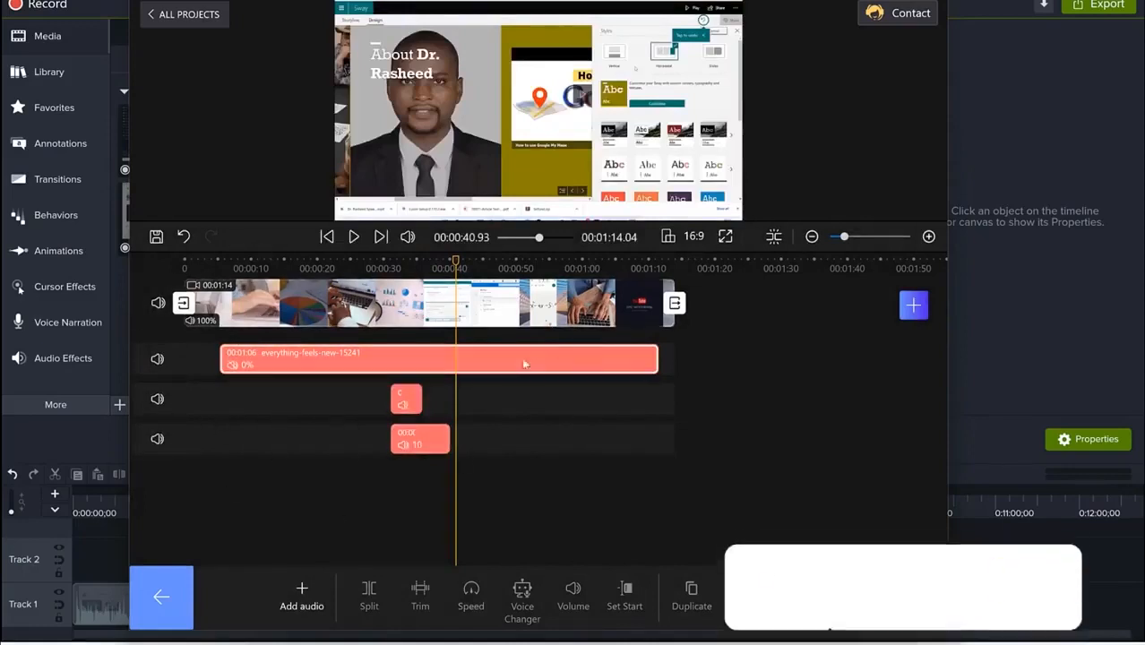
# Step: Leave audio editing and add a text clip at 00:00:40.93 that reads "Welcome to My Channel"
pyautogui.click(303, 472)
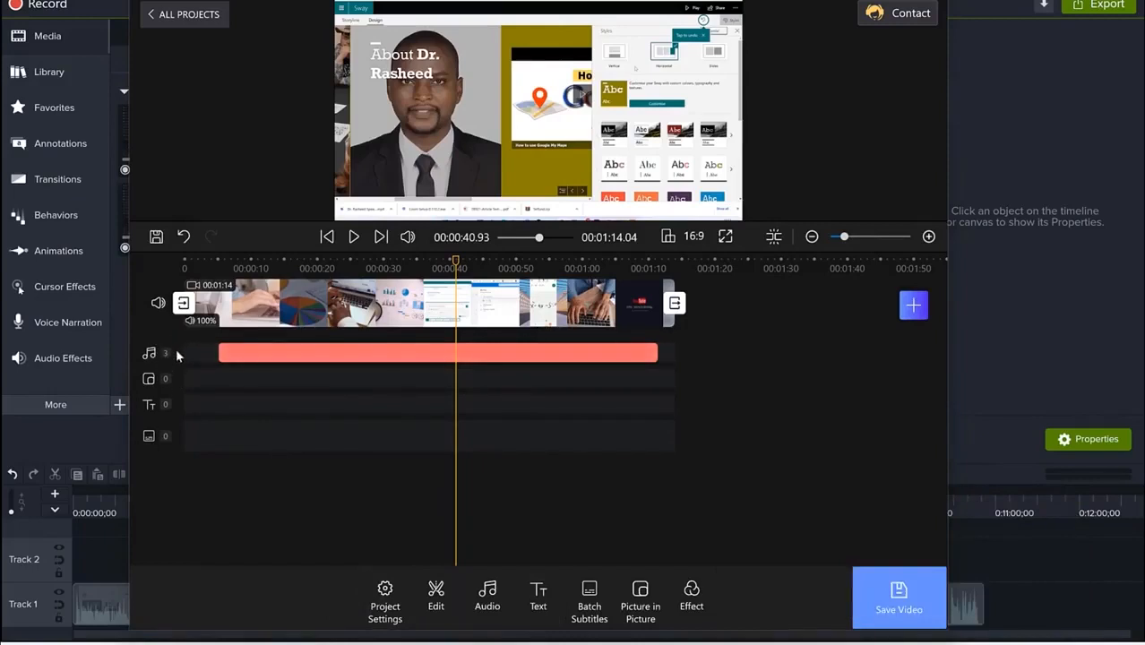
pyautogui.click(537, 609)
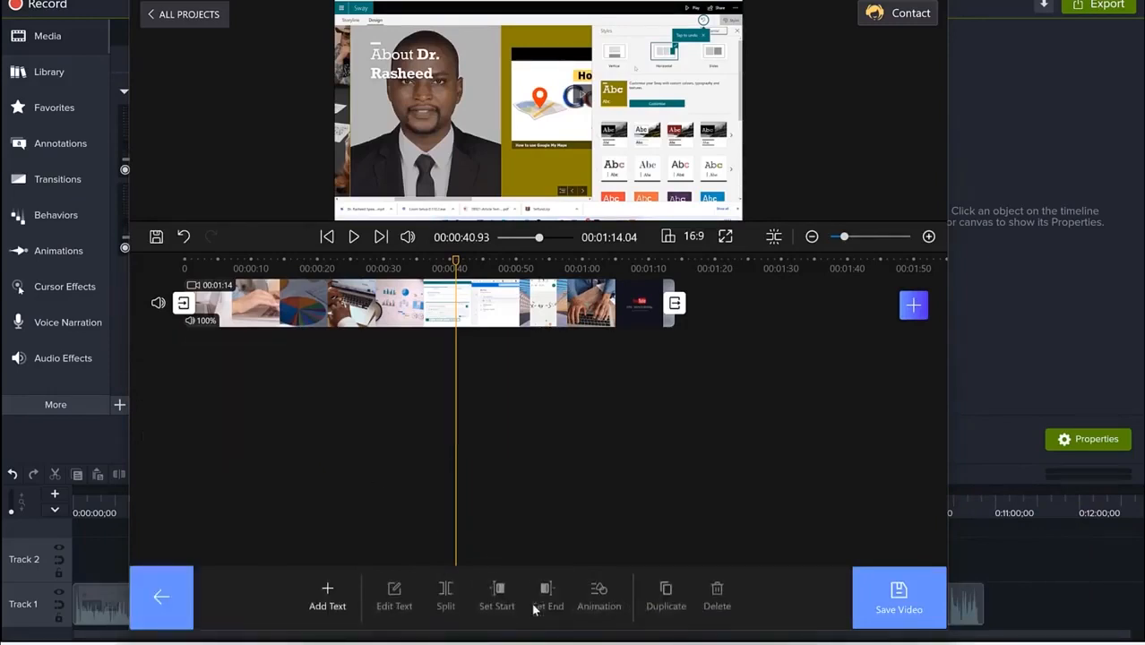
pyautogui.click(327, 593)
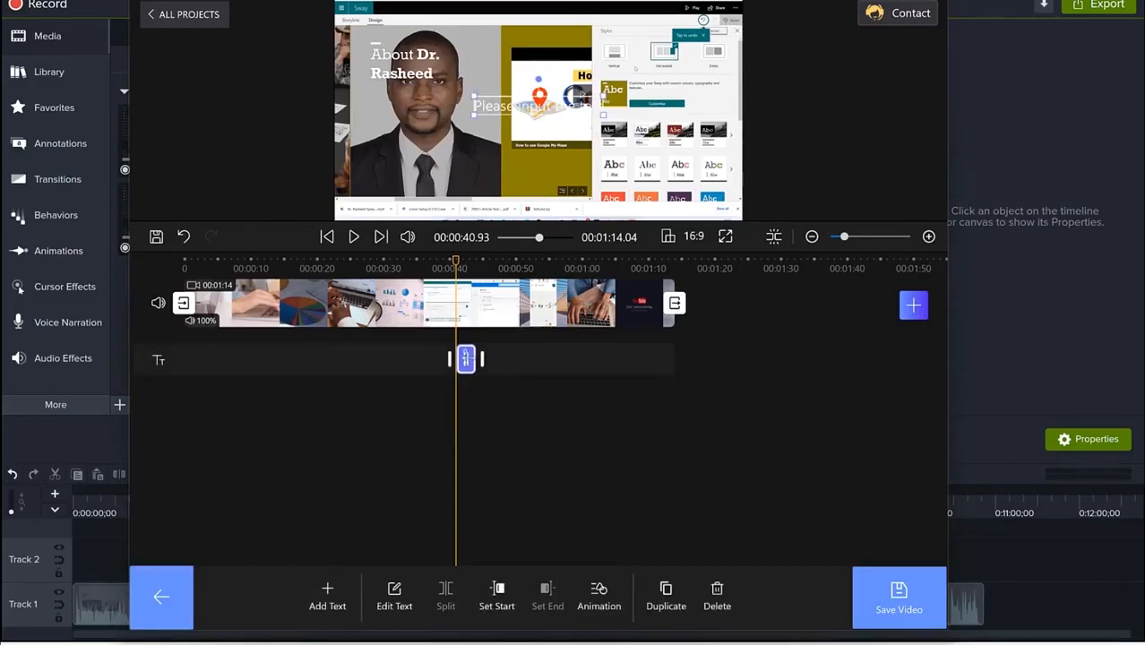
pyautogui.click(395, 591)
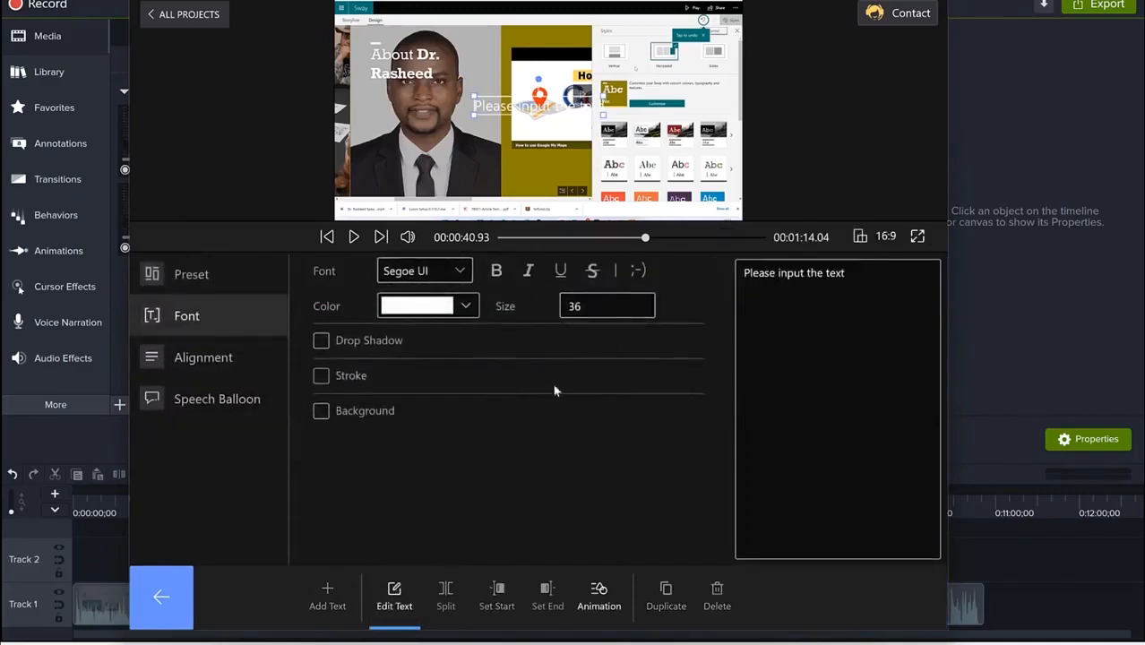
pyautogui.click(844, 272)
pyautogui.hotkey('ctrl', 'a')
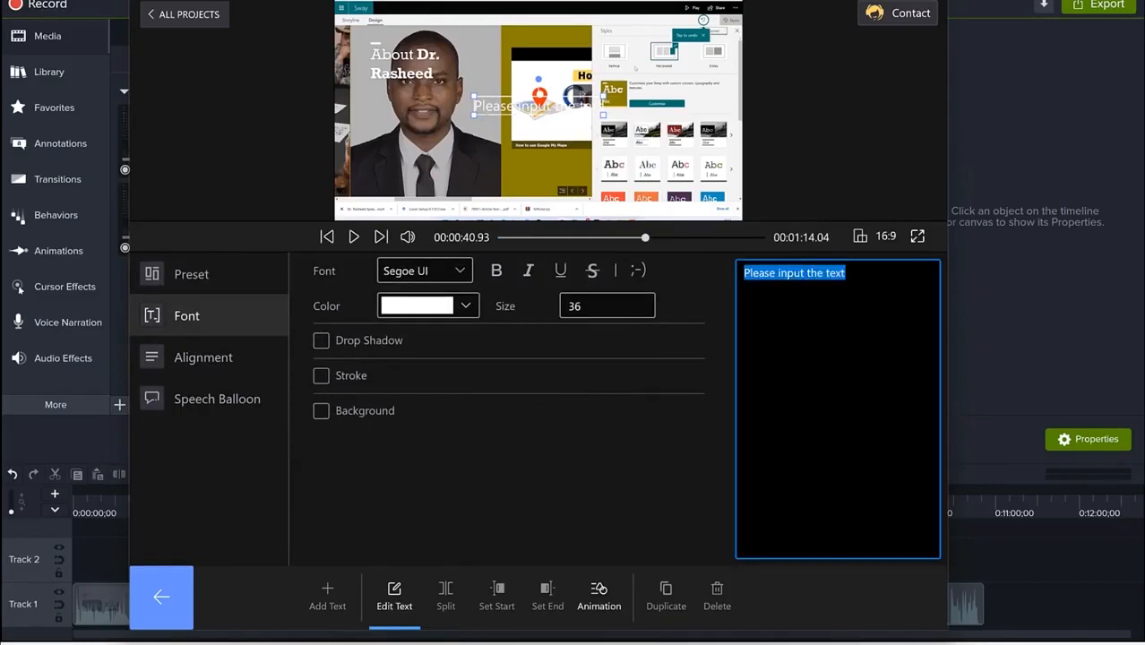
pyautogui.write('Welcome to My Channel')
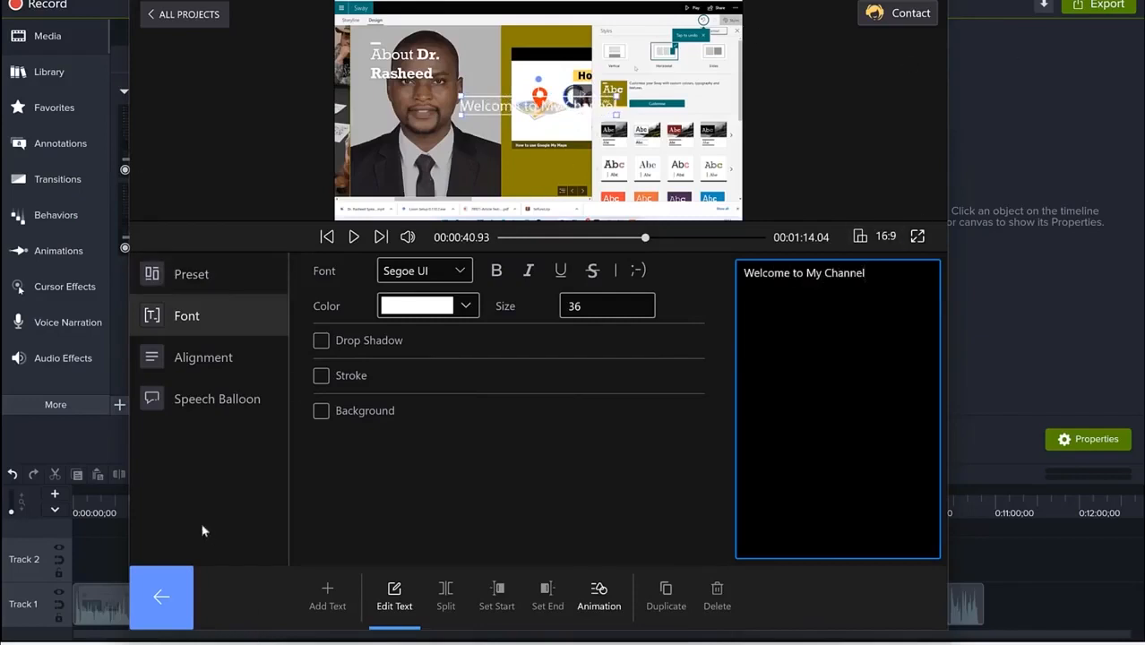
# Step: Change the color of the "Welcome to My Channel" text to blue
pyautogui.click(462, 307)
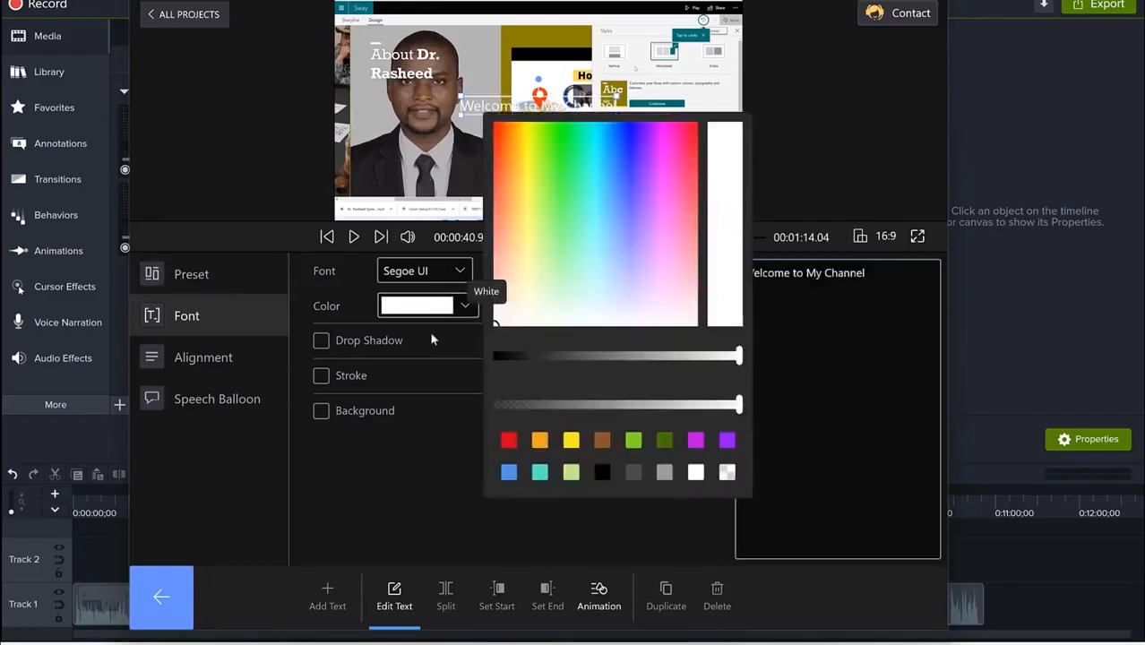
pyautogui.click(624, 147)
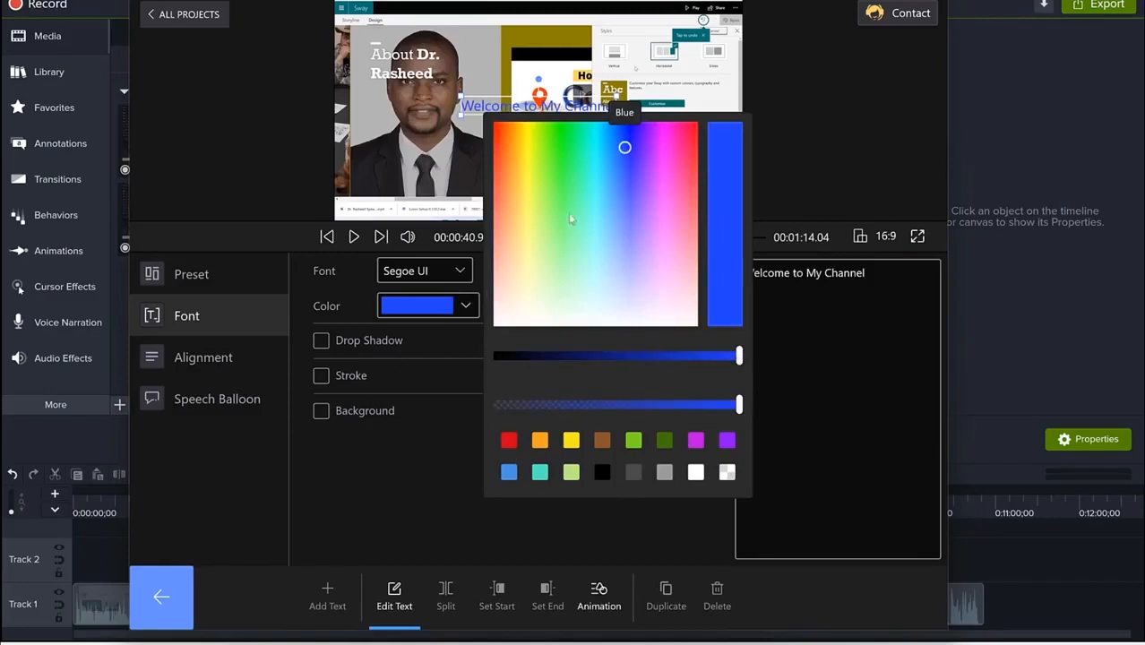
pyautogui.click(632, 130)
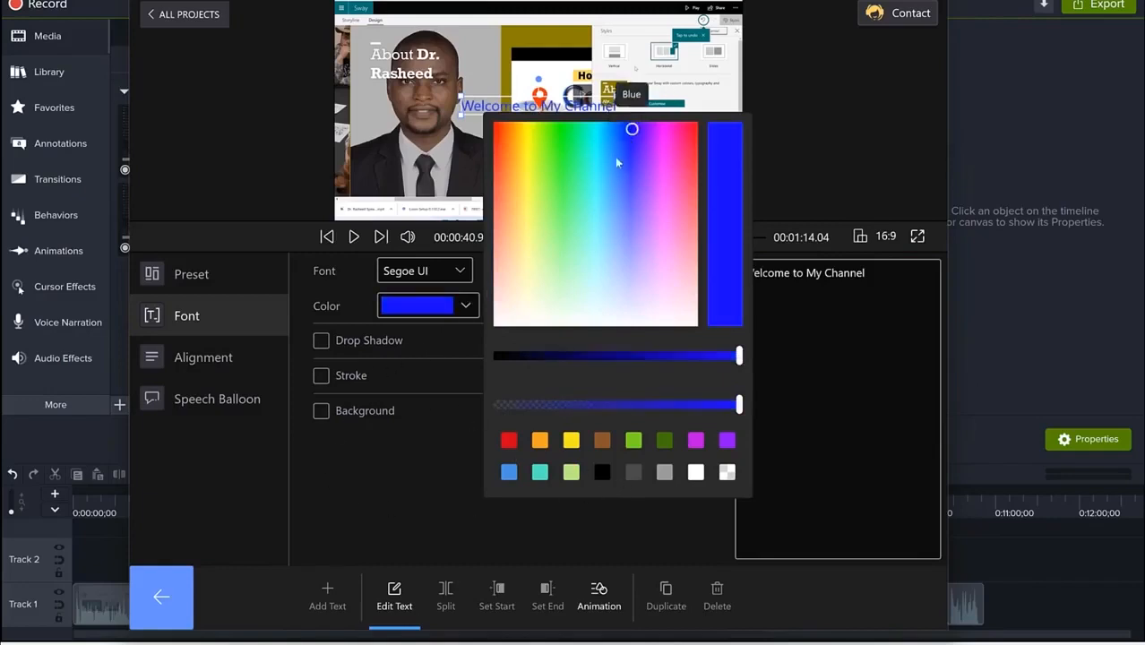
pyautogui.click(429, 468)
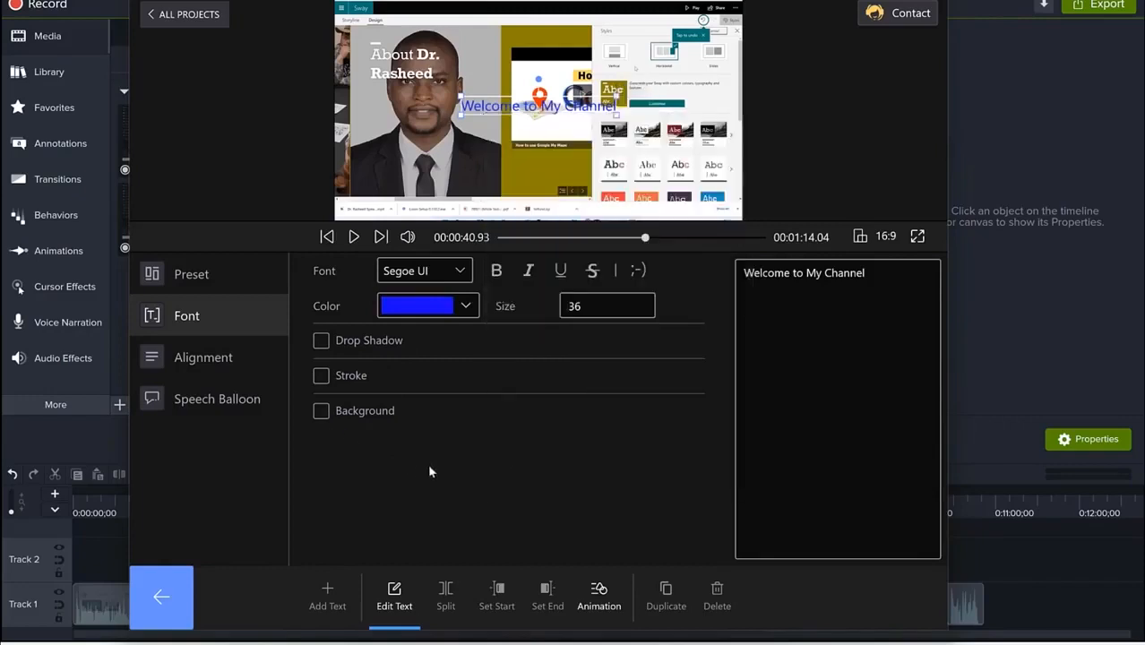
# Step: Set the title's font size to 57, and scale it up in the preview to about 73.67, centred in the frame
pyautogui.click(602, 307)
pyautogui.moveTo(602, 307); pyautogui.dragTo(503, 307)
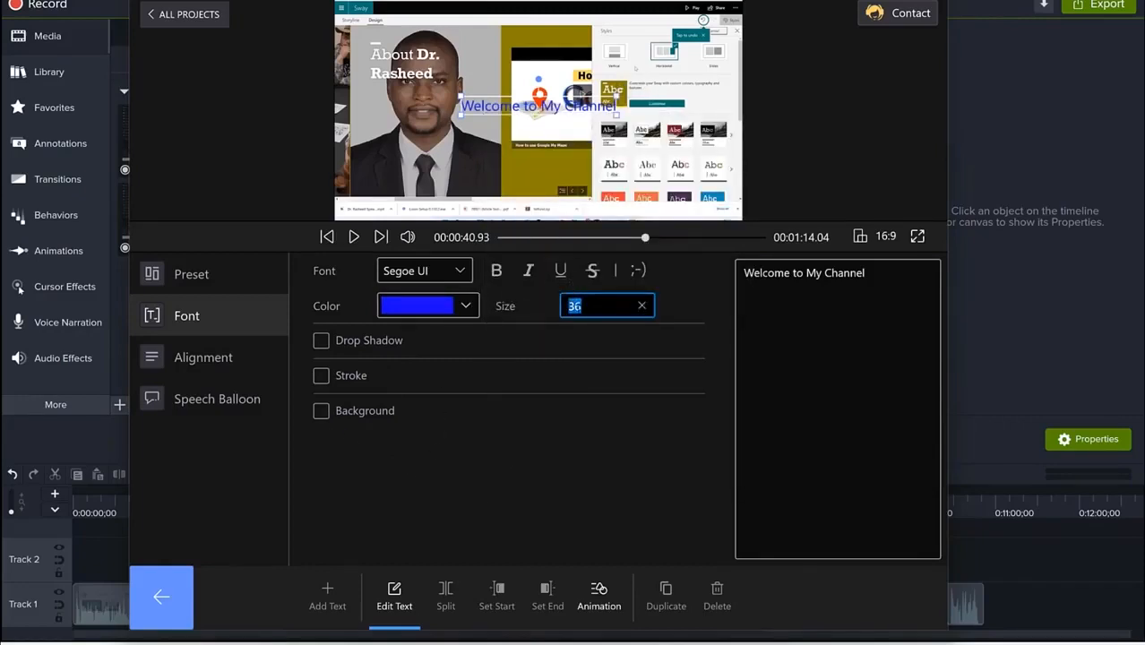
pyautogui.write('57')
pyautogui.click(550, 493)
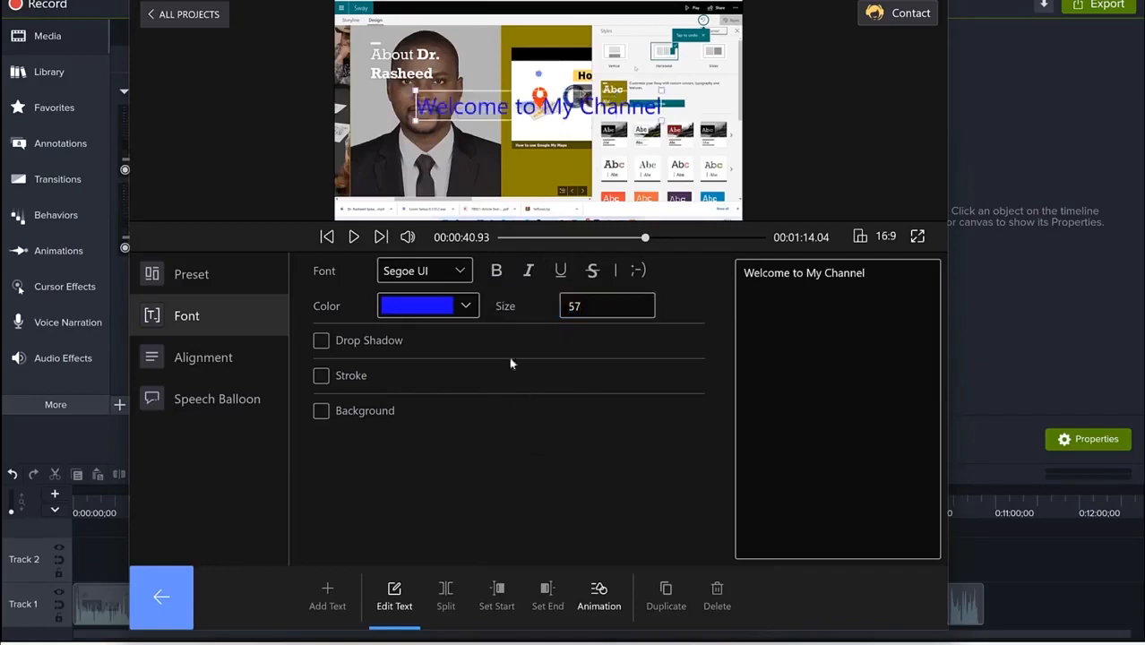
pyautogui.moveTo(661, 90); pyautogui.dragTo(718, 62)
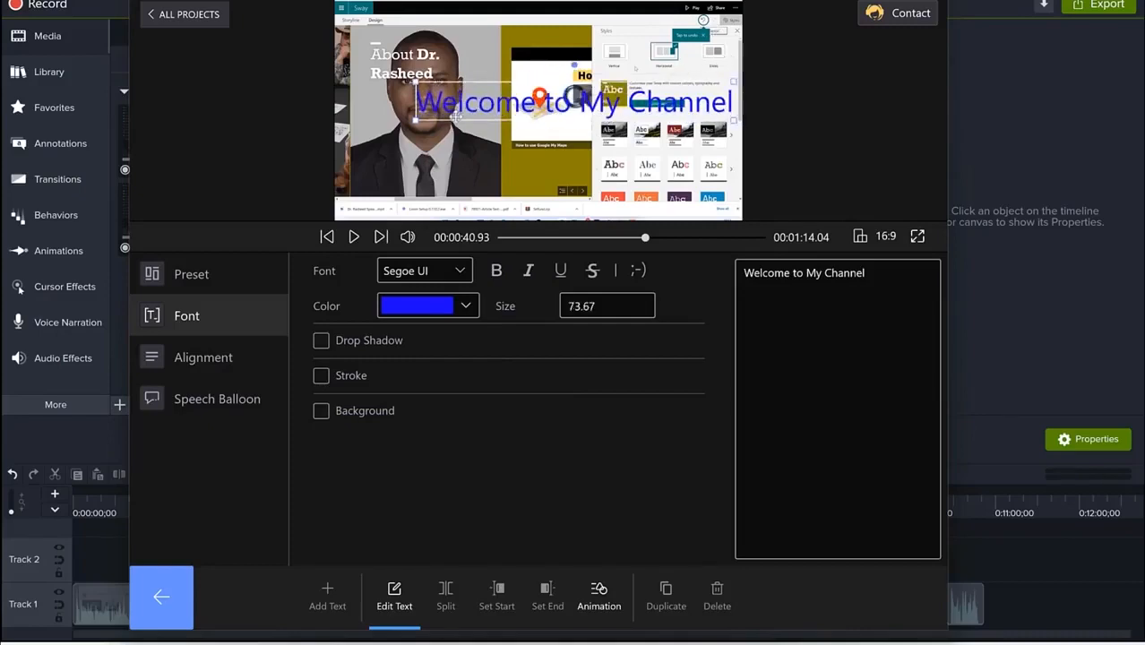
pyautogui.moveTo(455, 116)
pyautogui.mouseDown()
pyautogui.moveTo(377, 156)
pyautogui.moveTo(397, 161)
pyautogui.moveTo(460, 103)
pyautogui.moveTo(418, 124)
pyautogui.moveTo(433, 119)
pyautogui.mouseUp()
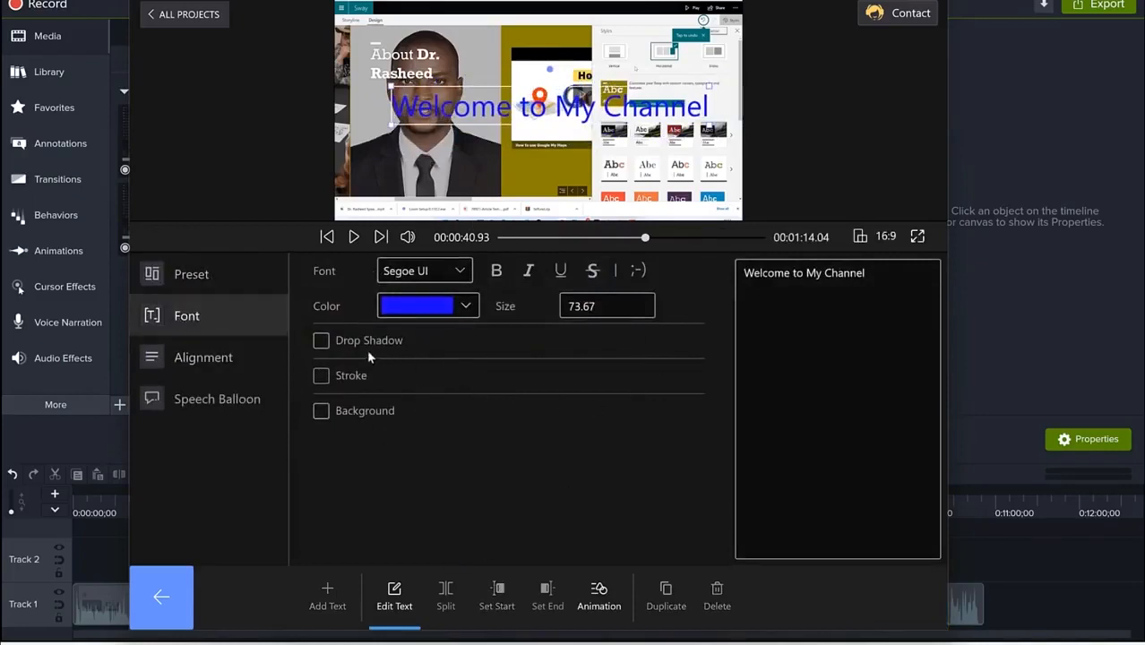
# Step: Format the title in bold, underlined Myanmar Text, trying italic too, and move it to the lower part of the video frame
pyautogui.click(459, 271)
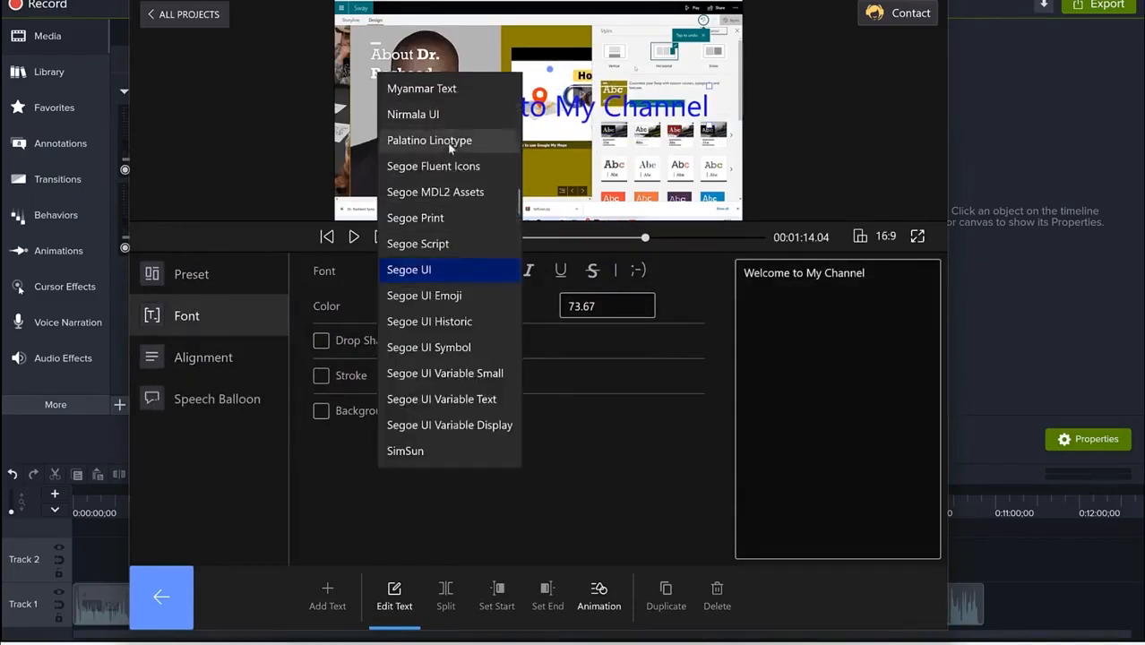
pyautogui.click(425, 88)
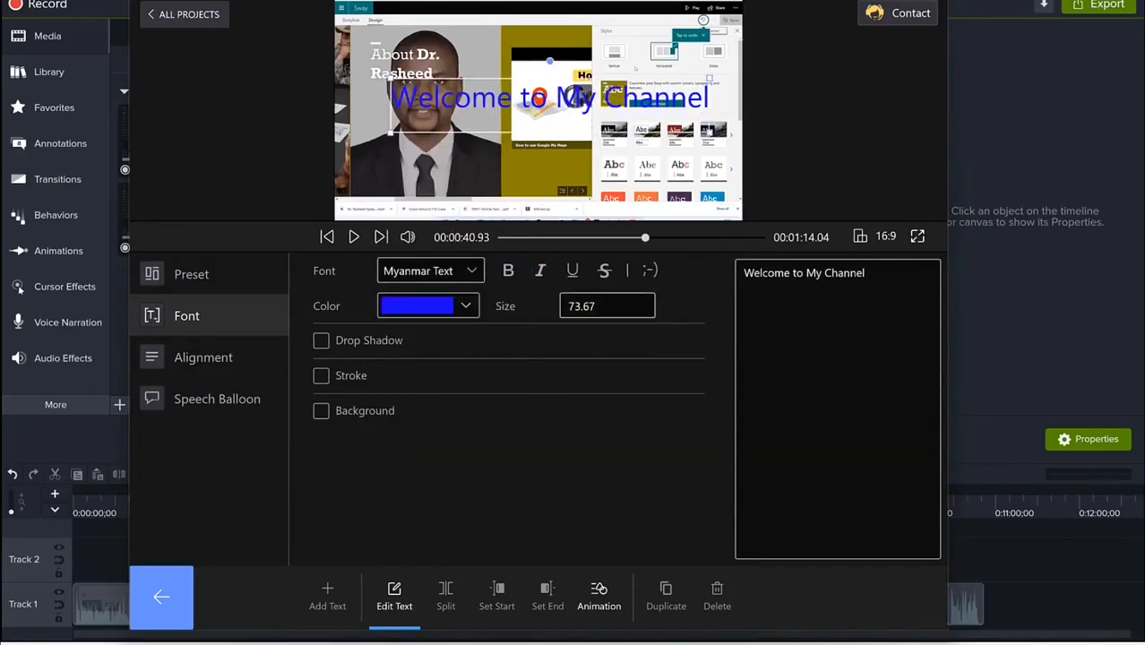
pyautogui.click(506, 272)
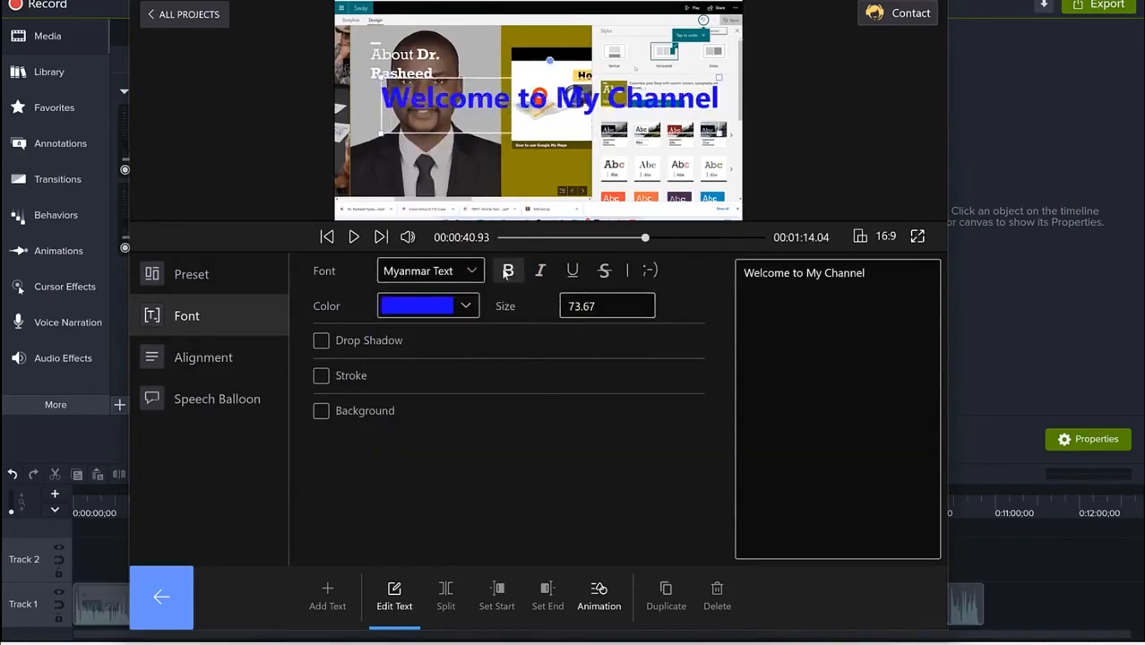
pyautogui.click(539, 273)
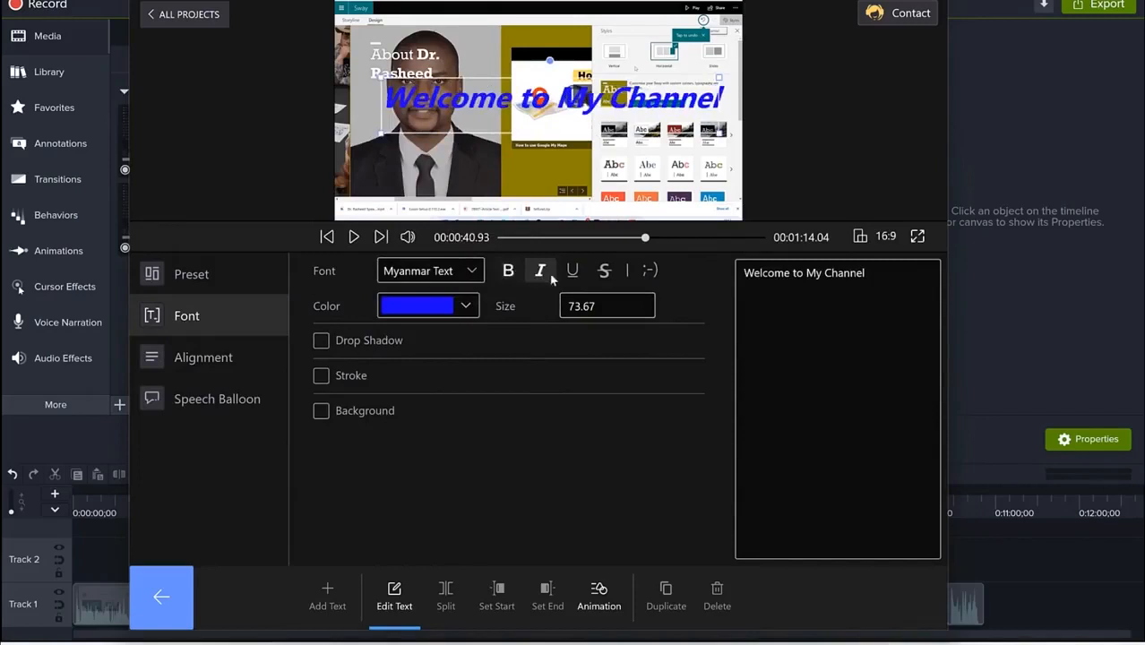
pyautogui.click(573, 272)
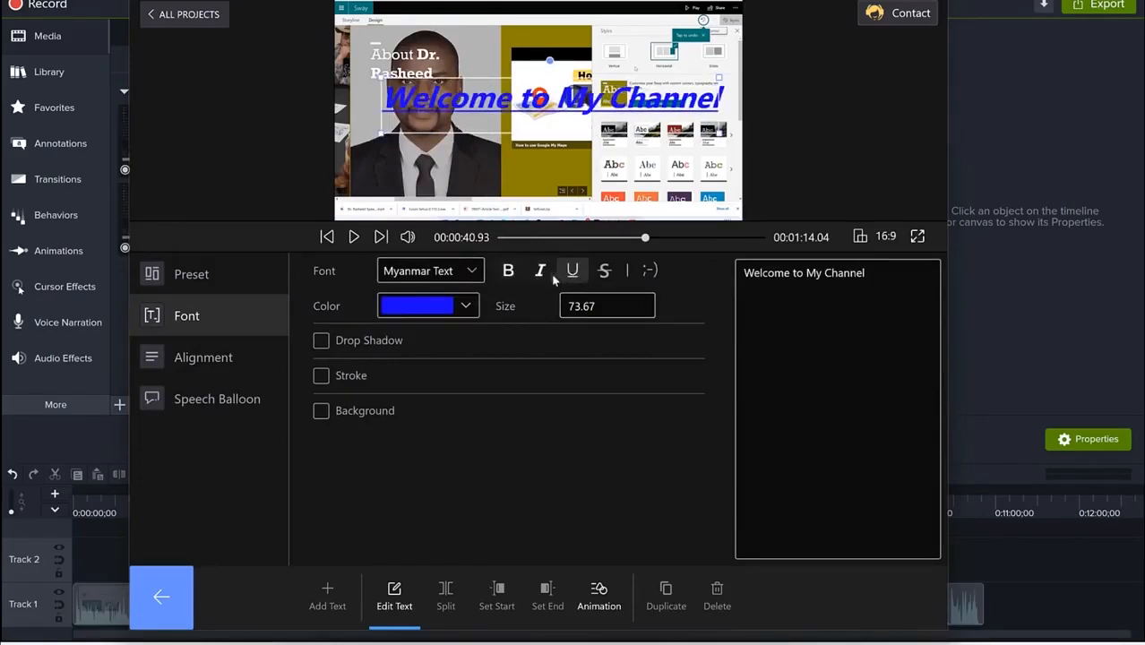
pyautogui.click(540, 272)
pyautogui.click(511, 273)
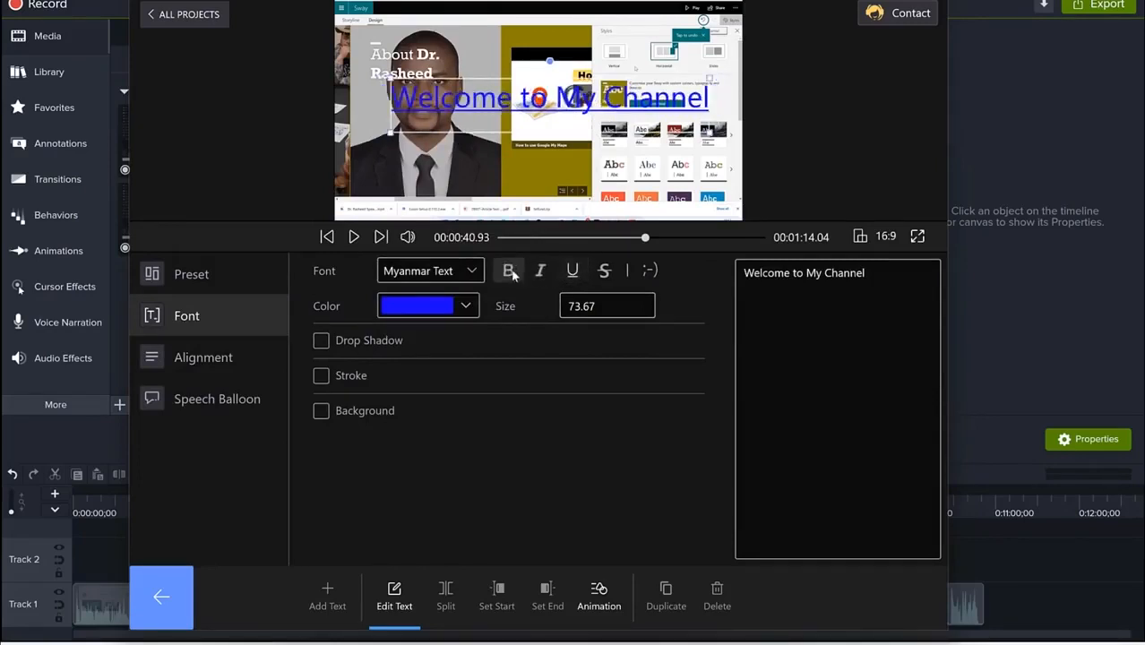
pyautogui.click(509, 272)
pyautogui.moveTo(464, 93); pyautogui.dragTo(491, 172)
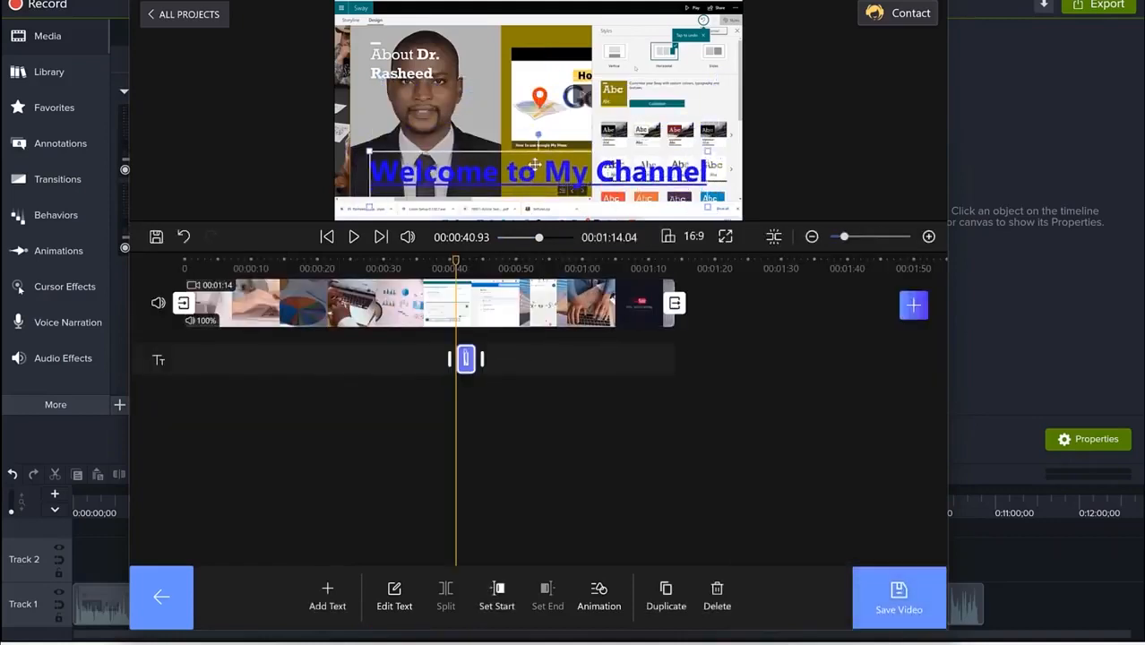
# Step: Add a drop shadow and a black stroke of thickness 1 to the title, and remove its underline
pyautogui.doubleClick(534, 166)
pyautogui.click(321, 342)
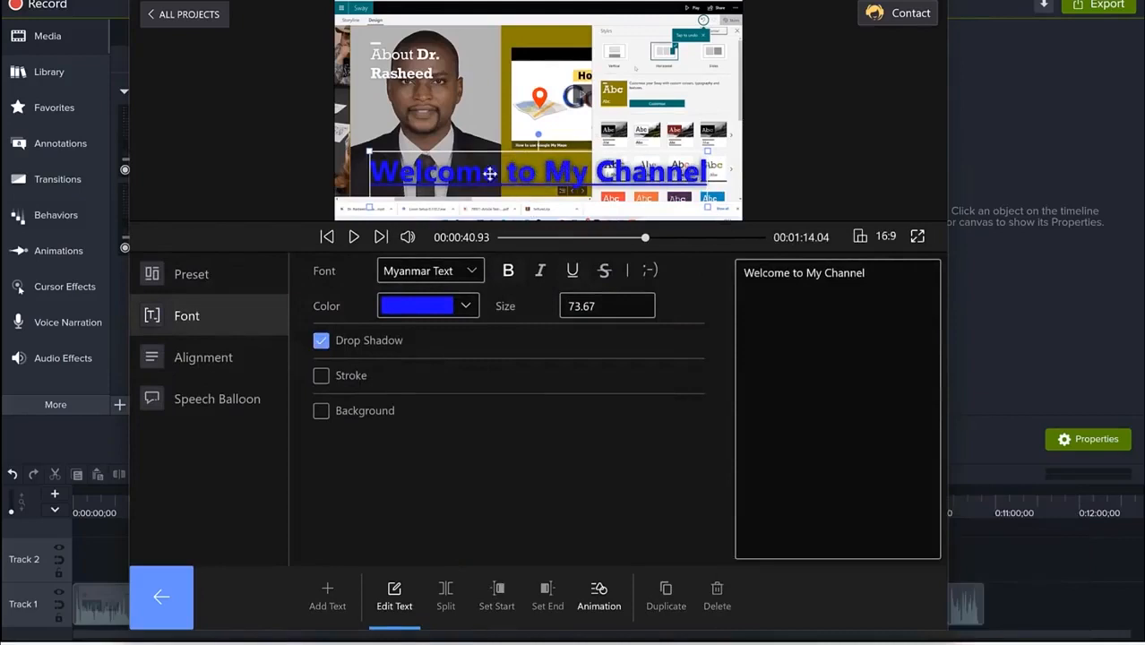
pyautogui.click(322, 376)
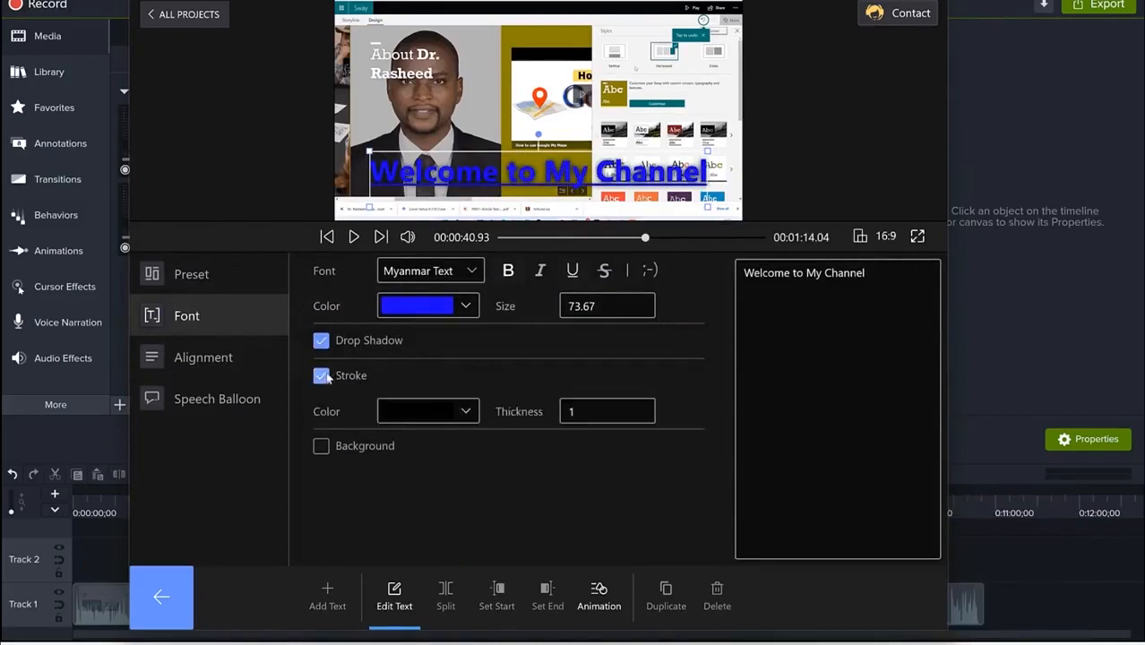
pyautogui.click(573, 269)
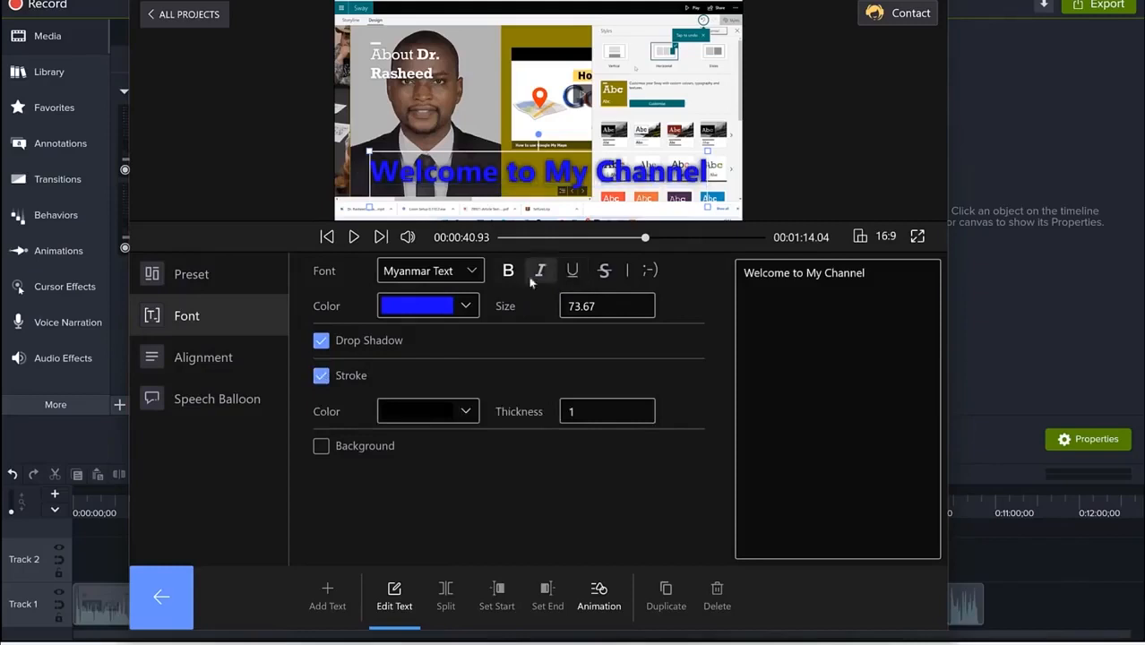
pyautogui.click(477, 173)
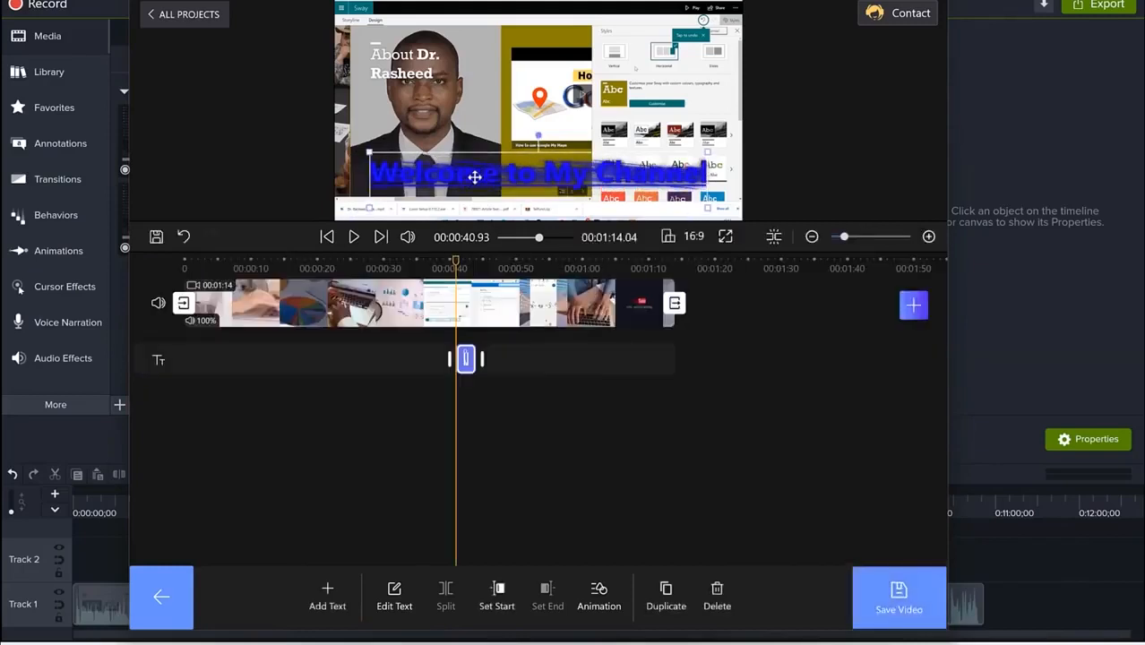
pyautogui.click(475, 176)
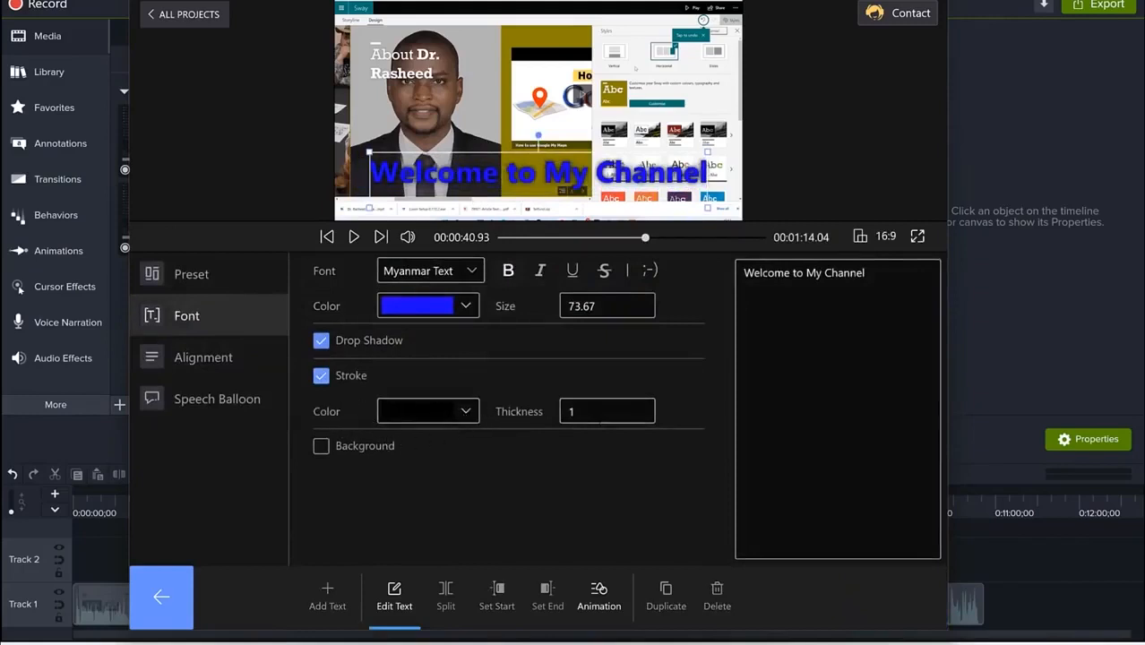
# Step: Try a dark green background behind the "Welcome to My Channel" title, and turn the background off again
pyautogui.click(321, 447)
pyautogui.click(320, 447)
pyautogui.click(321, 447)
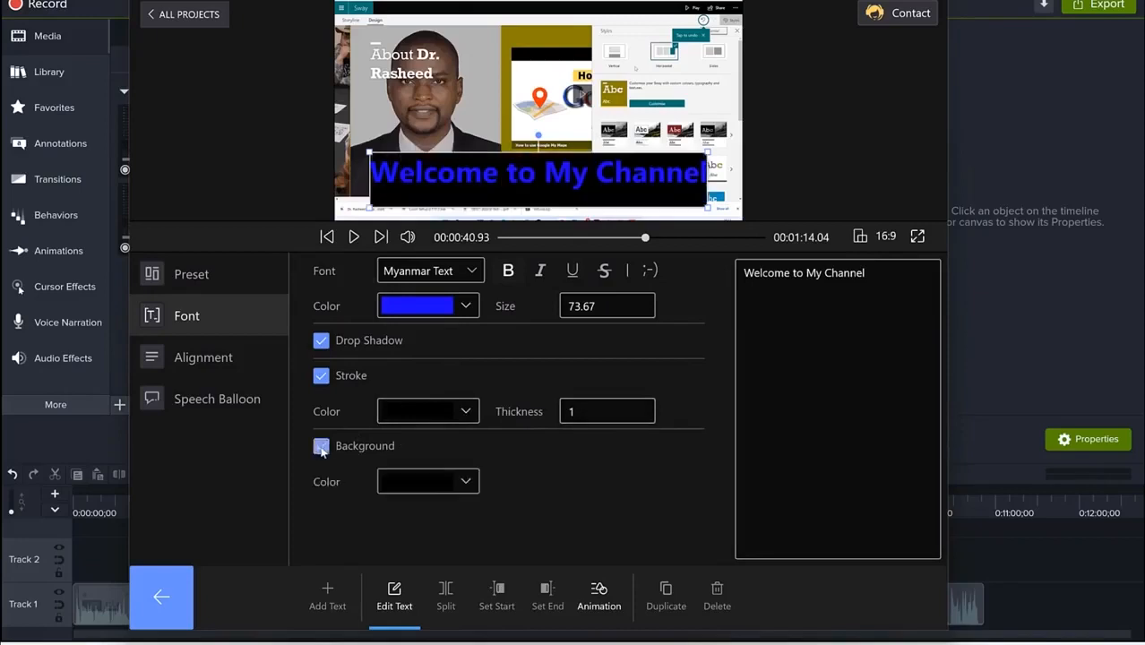
pyautogui.click(467, 482)
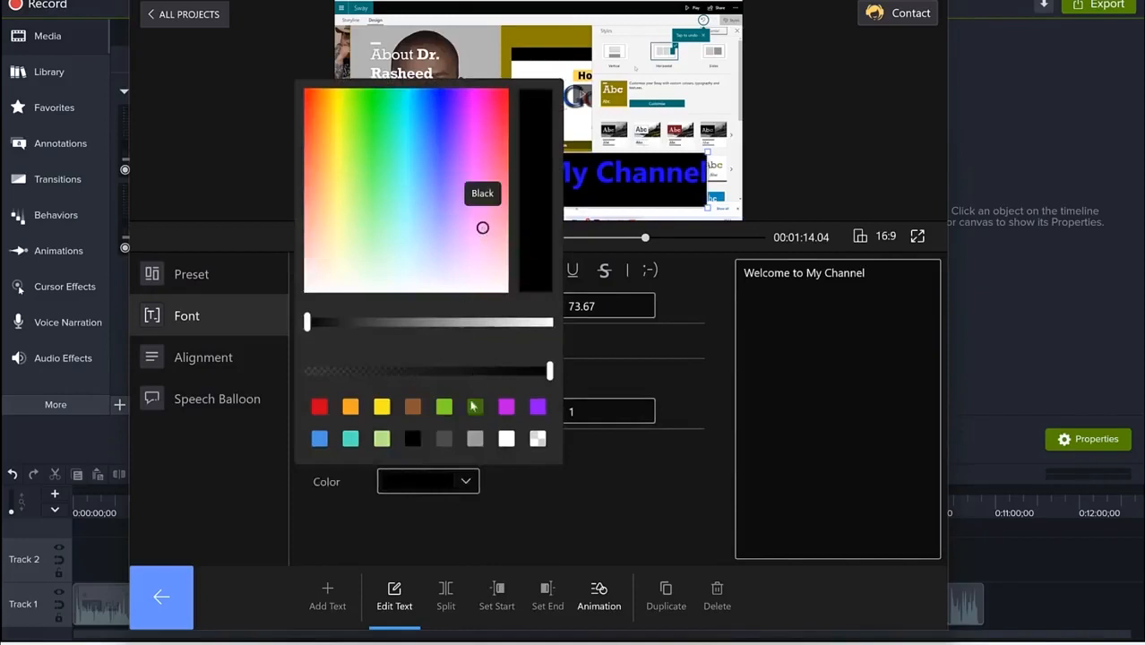
pyautogui.click(530, 499)
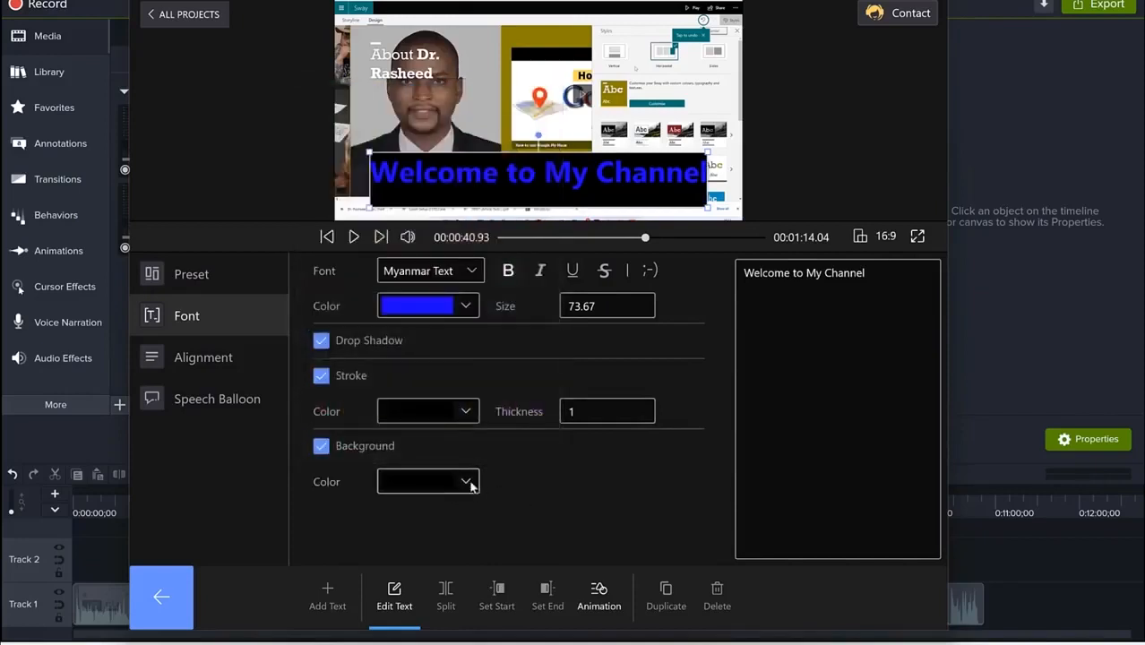
pyautogui.click(464, 481)
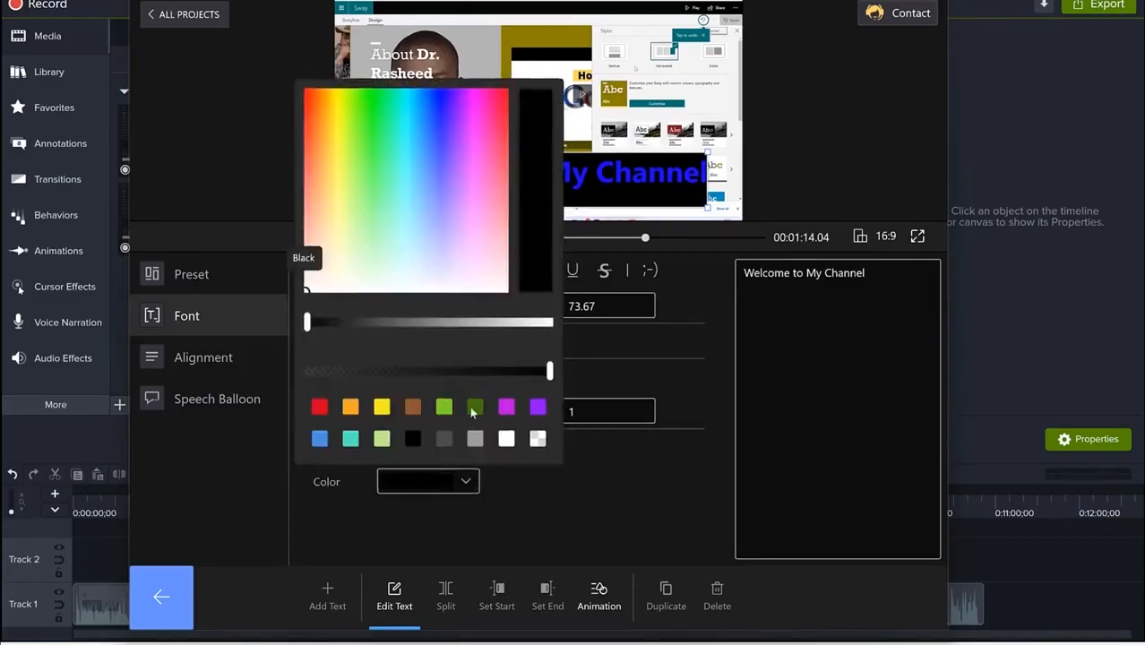
pyautogui.click(475, 408)
pyautogui.click(538, 502)
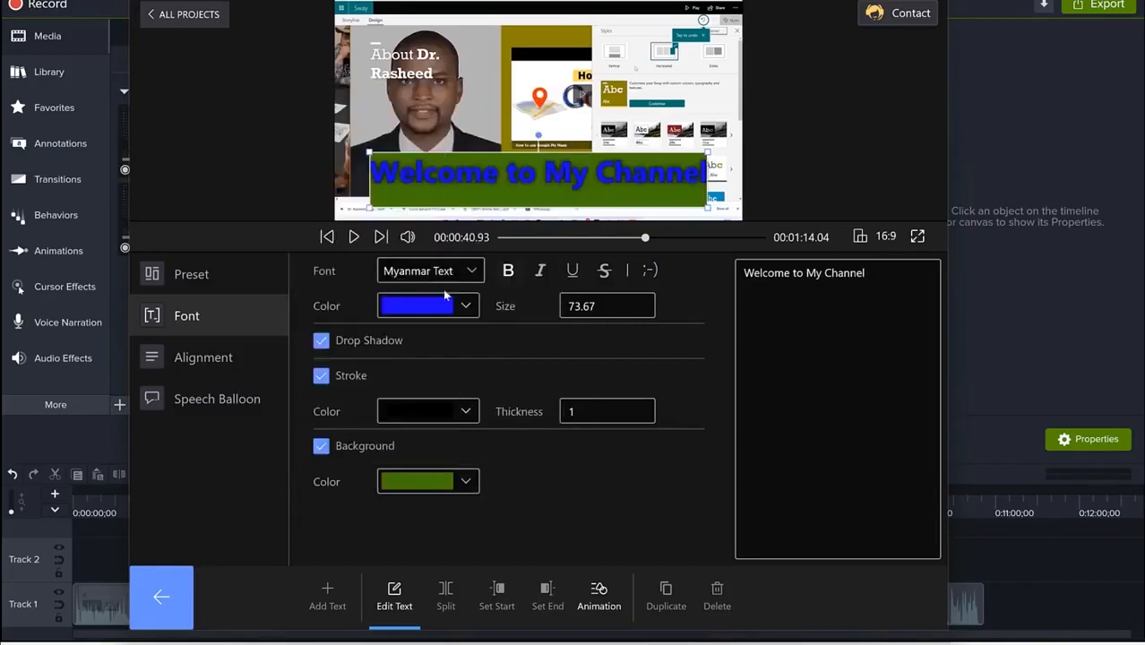
pyautogui.click(320, 446)
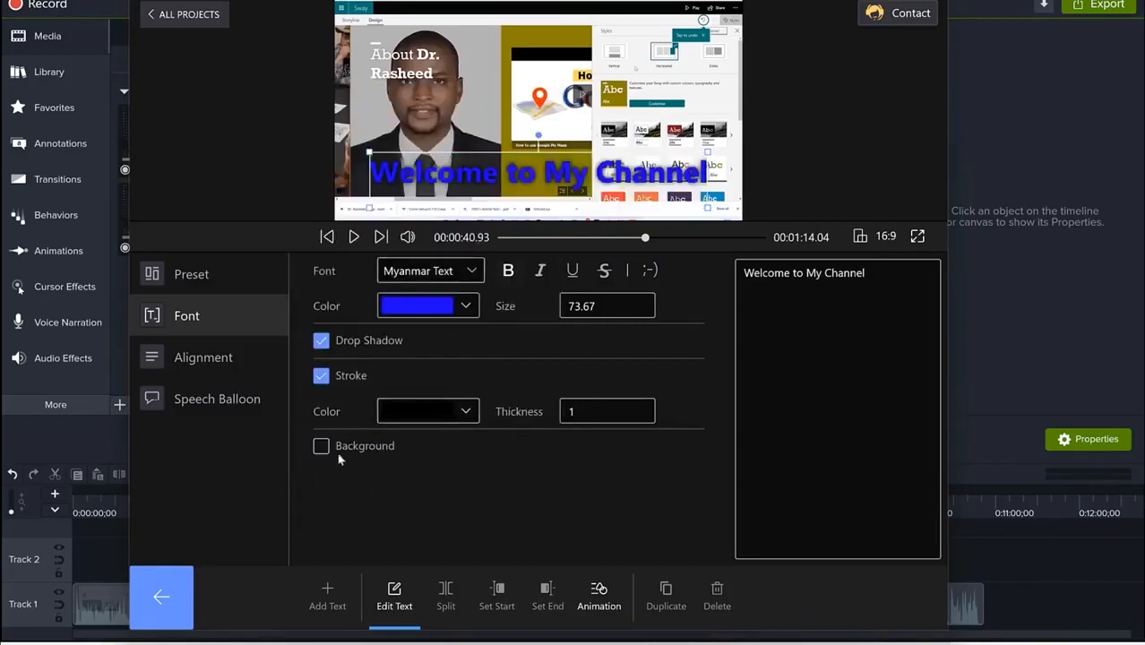